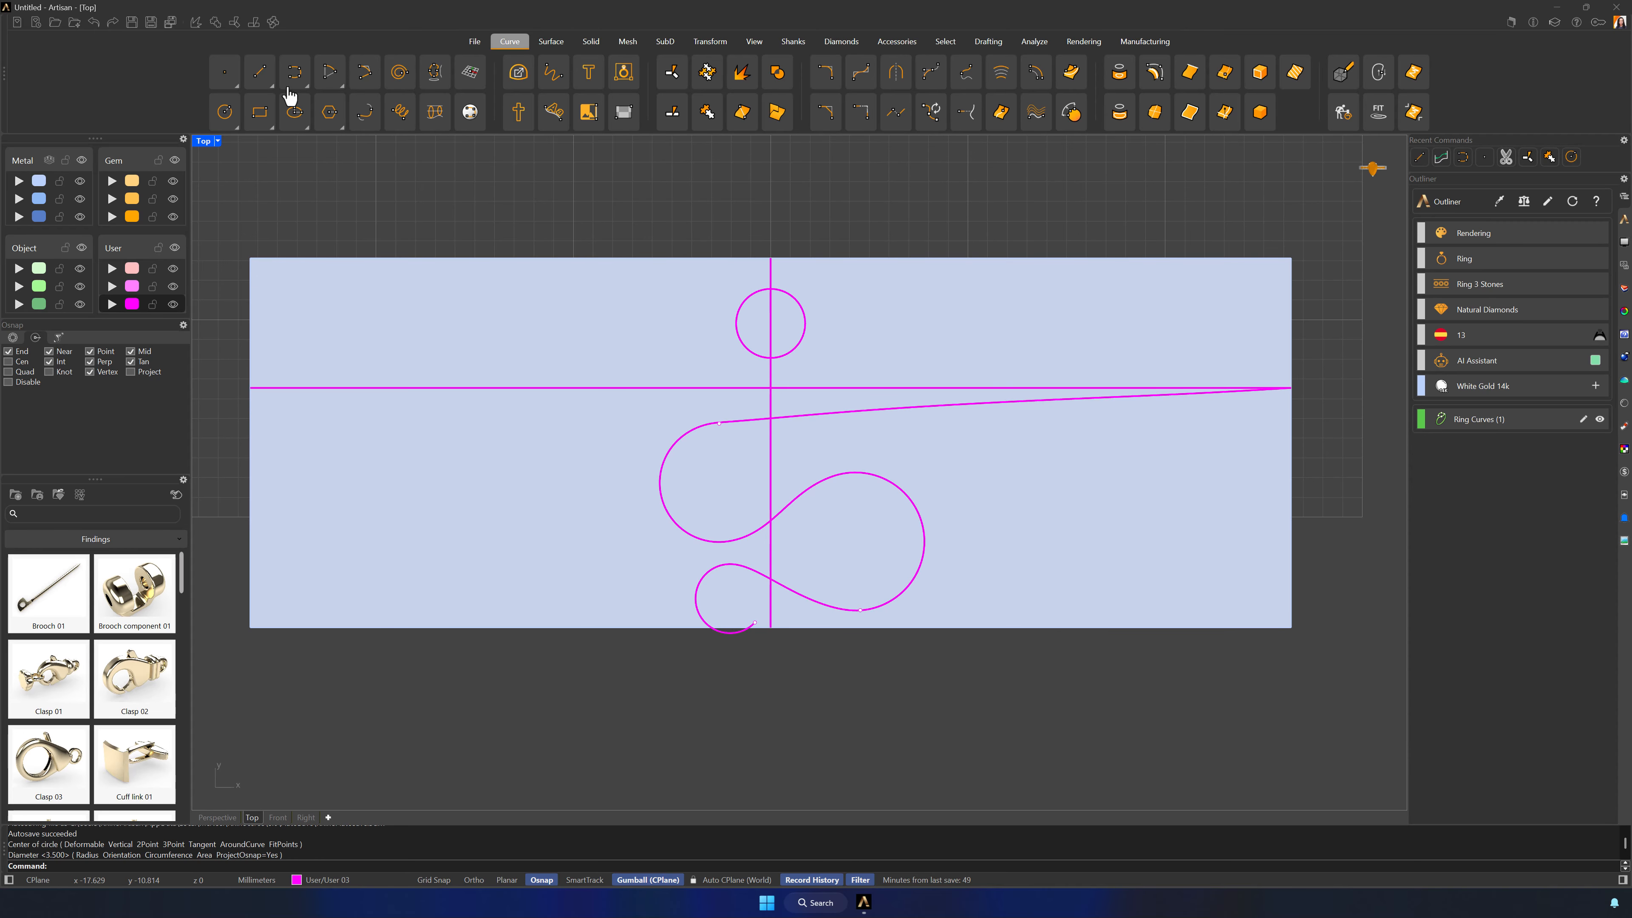
Place one point on the small circle's upper right edge and another at its lowest intersection with the vertical line.
{"action": "left_click", "coordinate": [224, 82]}
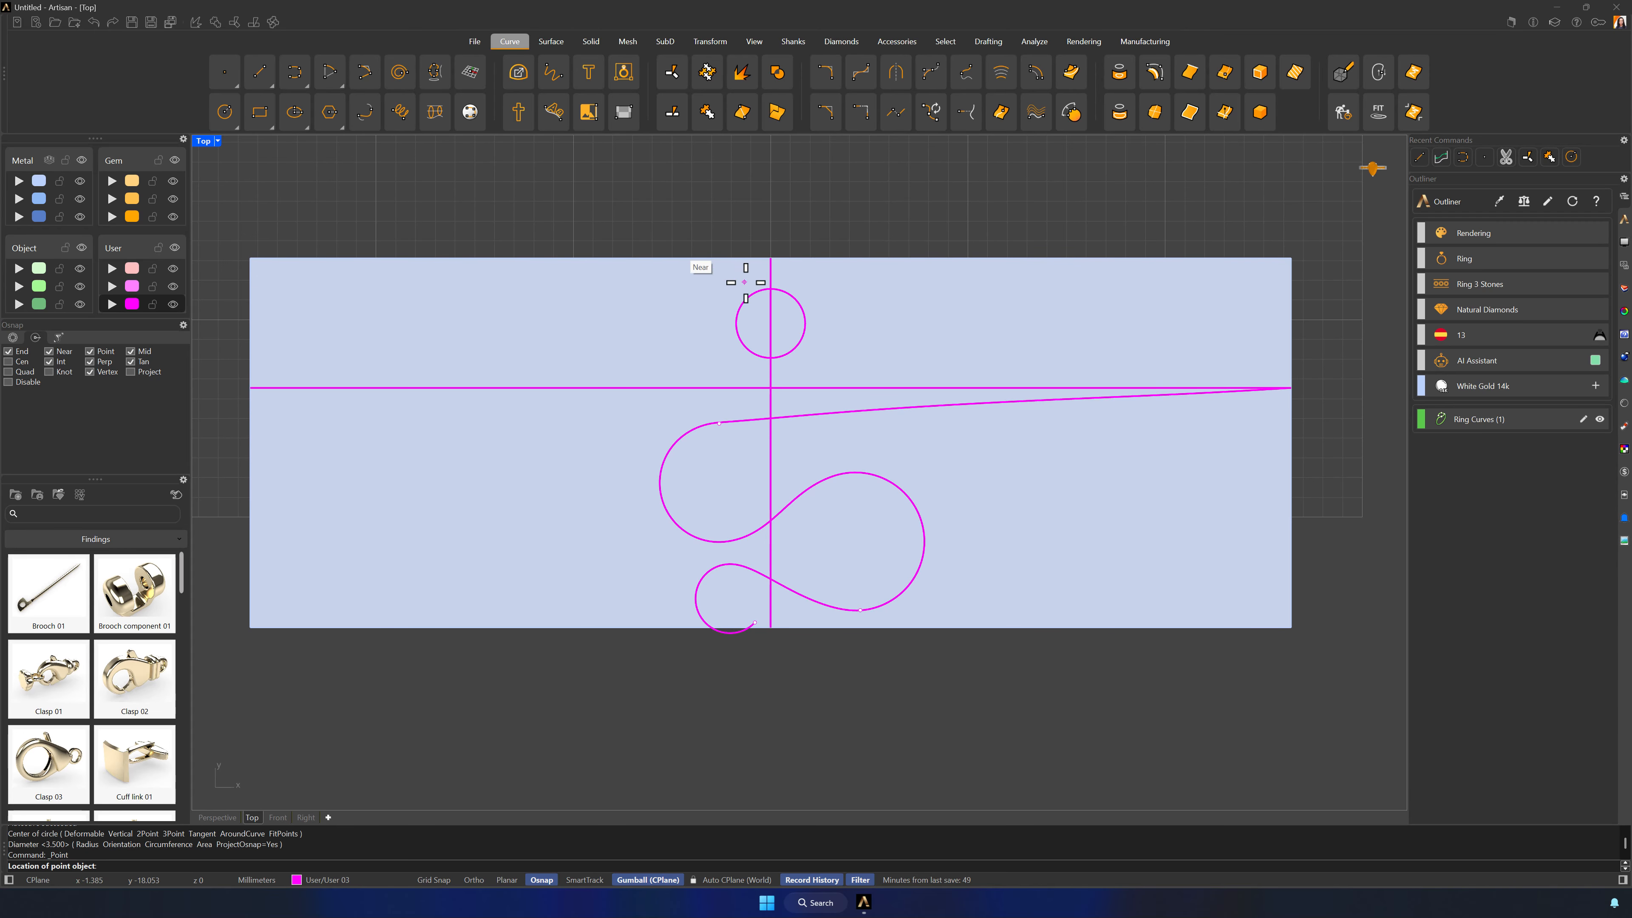
{"action": "left_click", "coordinate": [782, 292]}
{"action": "key", "text": "Return"}
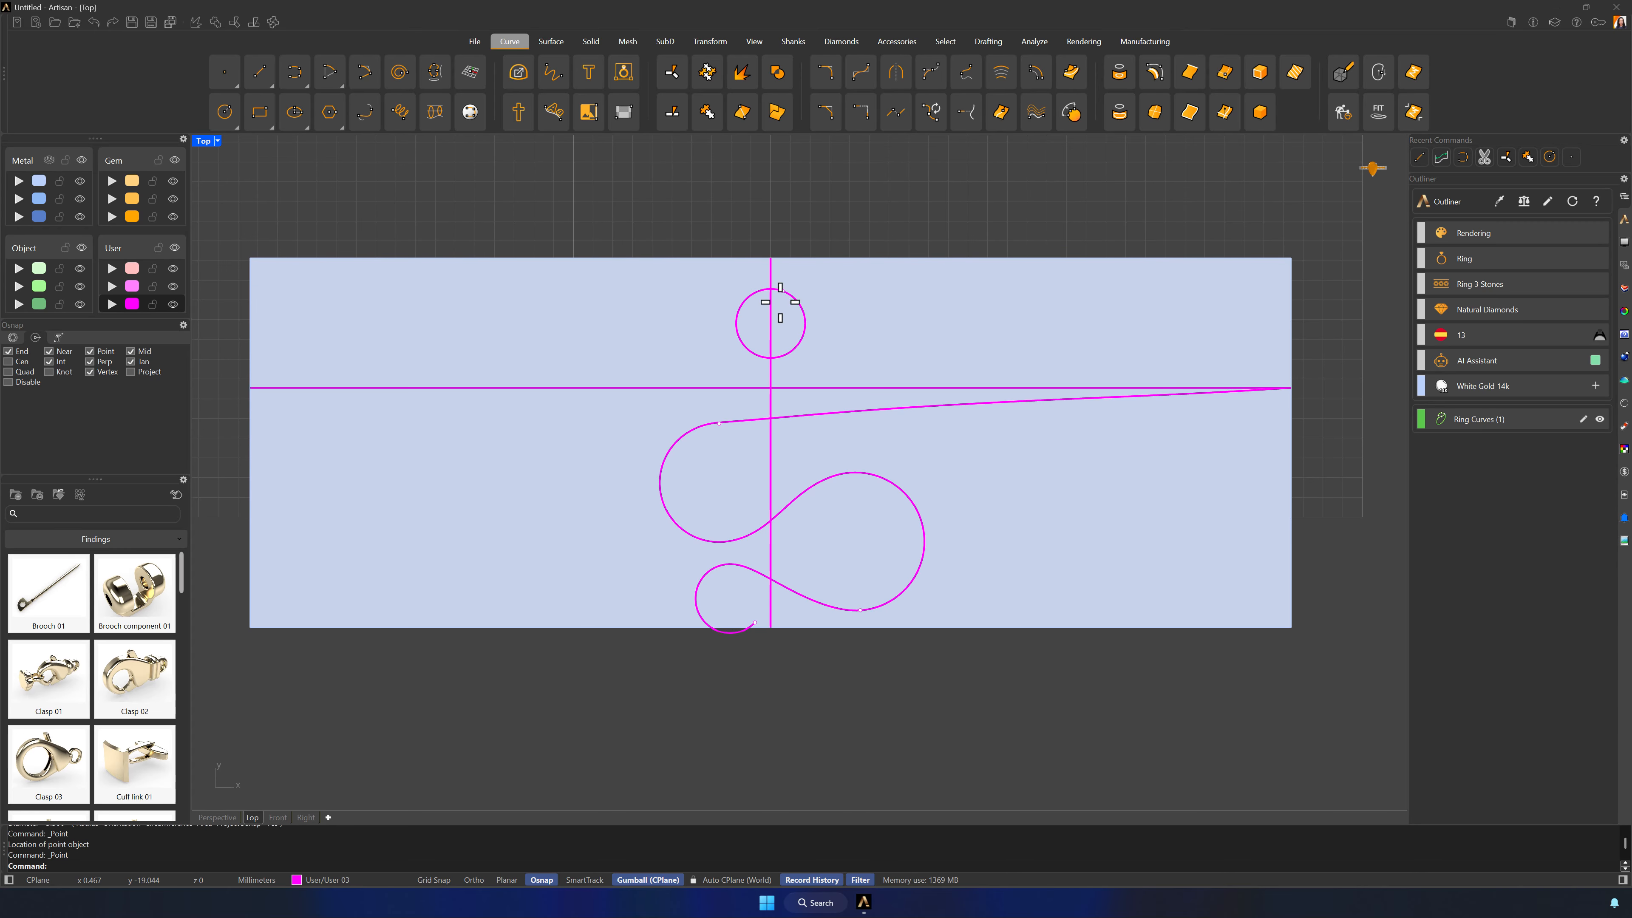
{"action": "left_click", "coordinate": [771, 359]}
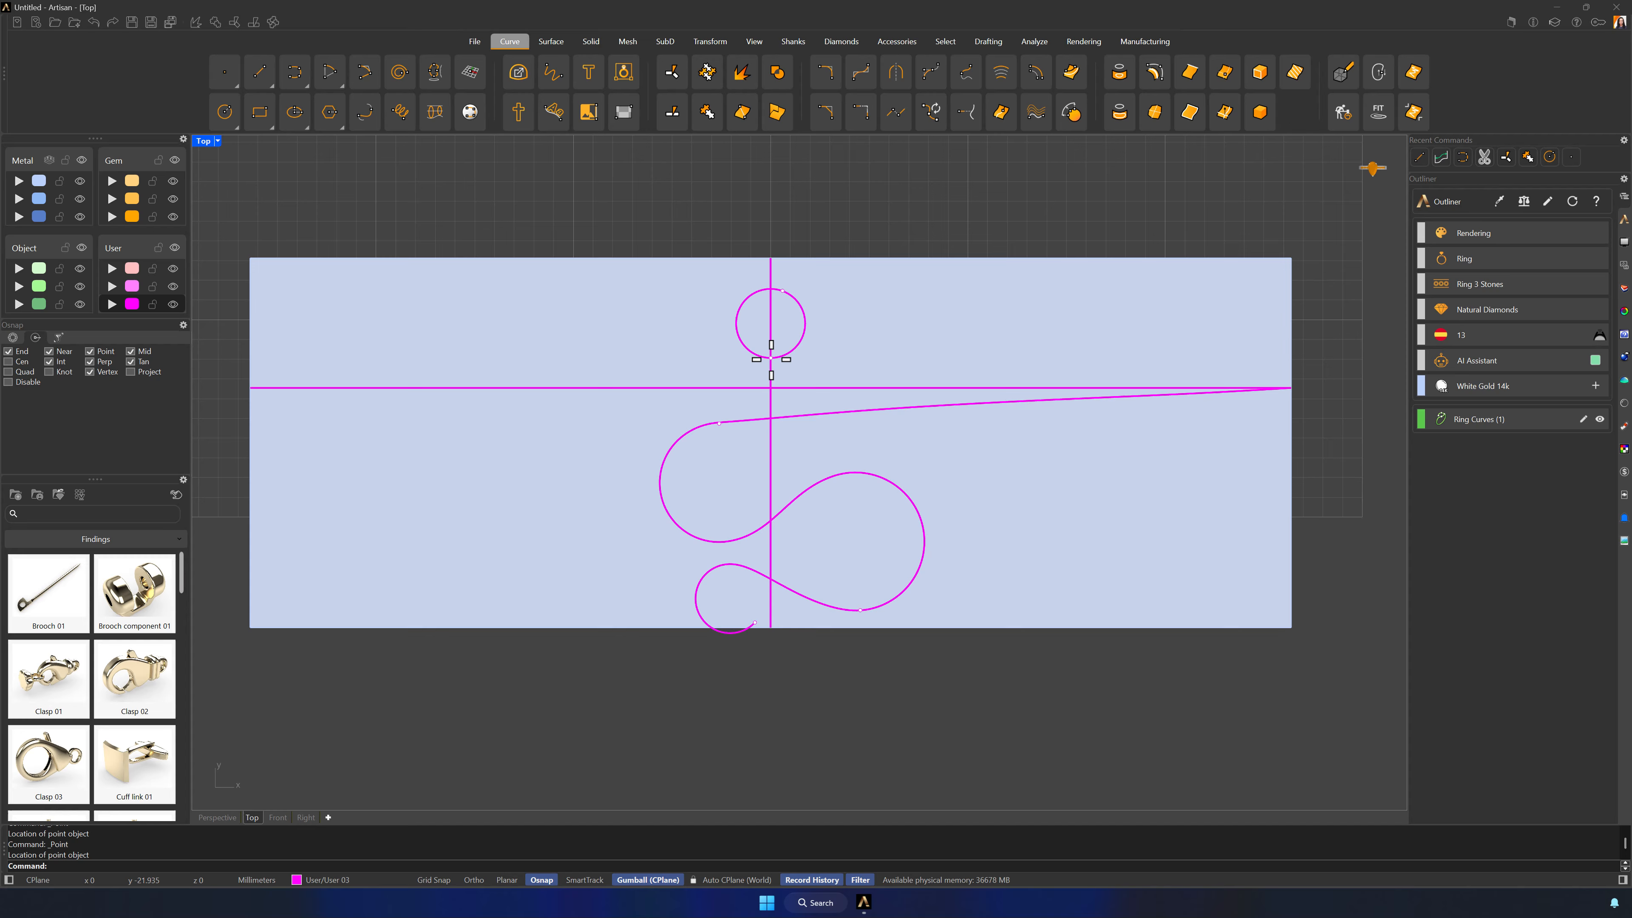
Trim away the left side of the small circle, using the two placed points as cutting objects.
{"action": "left_click", "coordinate": [797, 356]}
{"action": "left_click", "coordinate": [826, 377]}
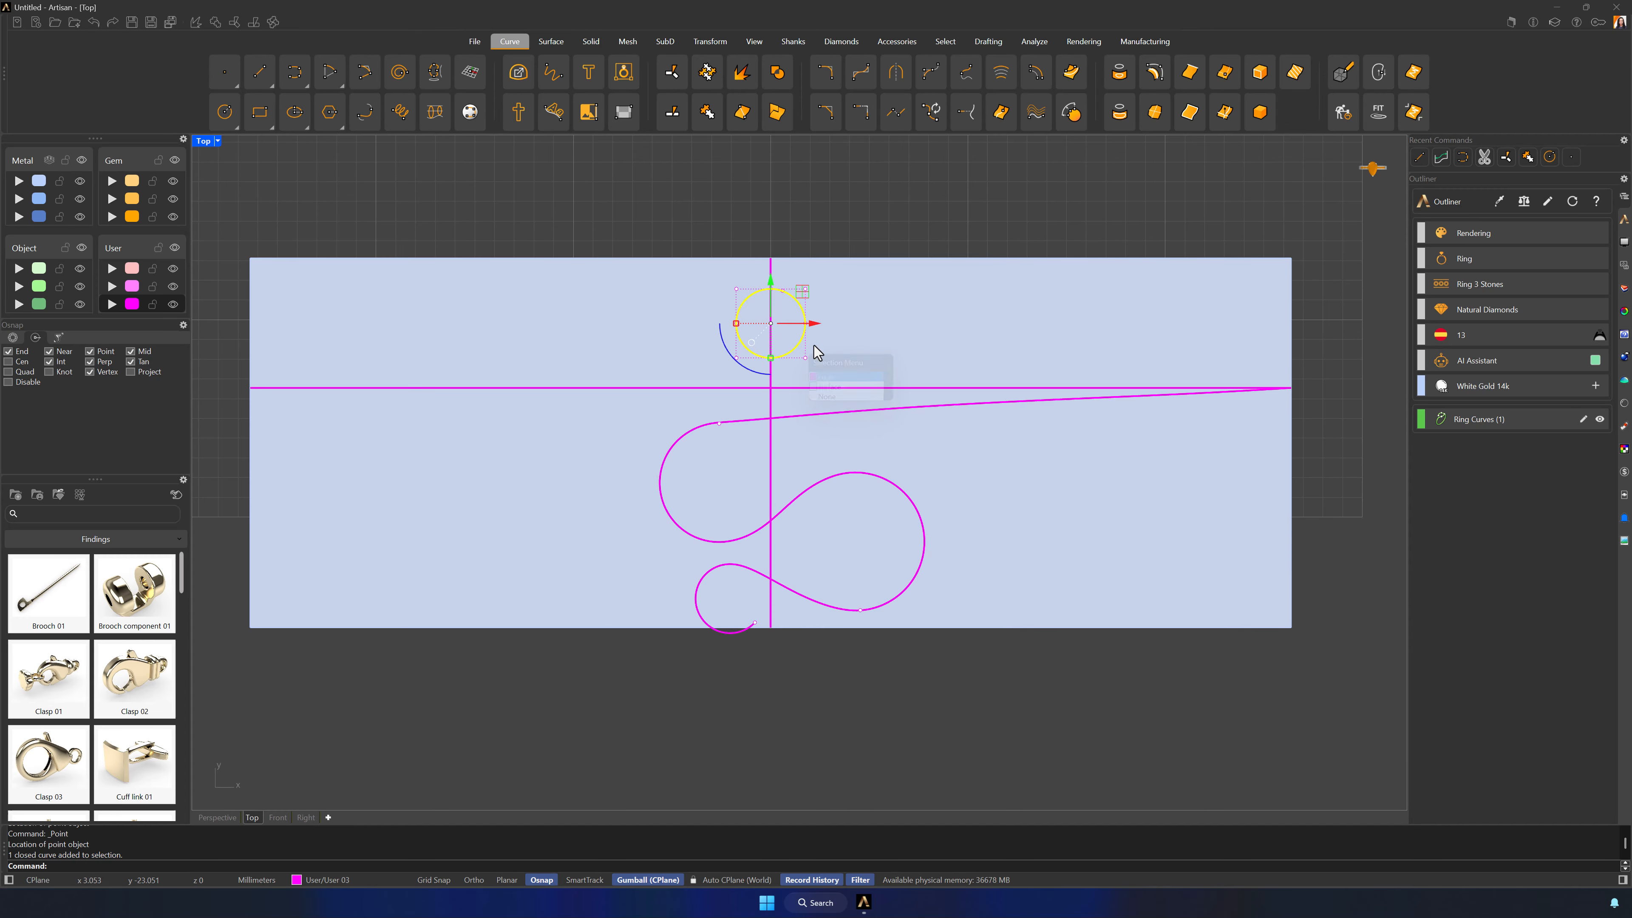
{"action": "left_click", "coordinate": [782, 291]}
{"action": "left_click", "coordinate": [815, 322]}
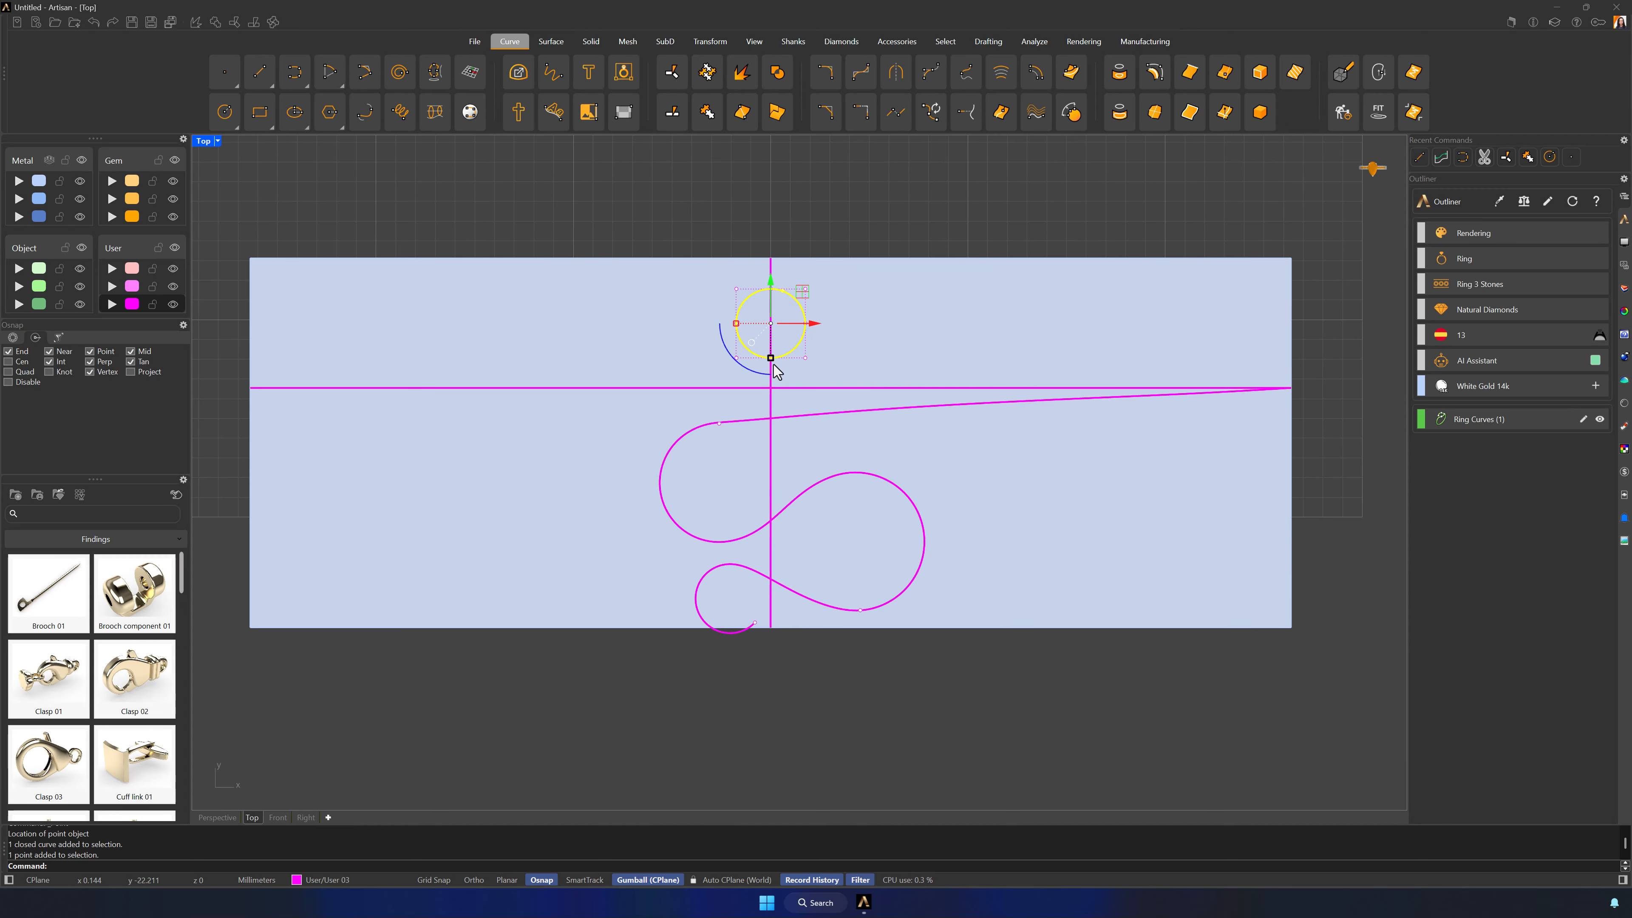
{"action": "scroll", "coordinate": [774, 365], "scroll_direction": "up", "scroll_amount": 12}
{"action": "left_click", "coordinate": [850, 240]}
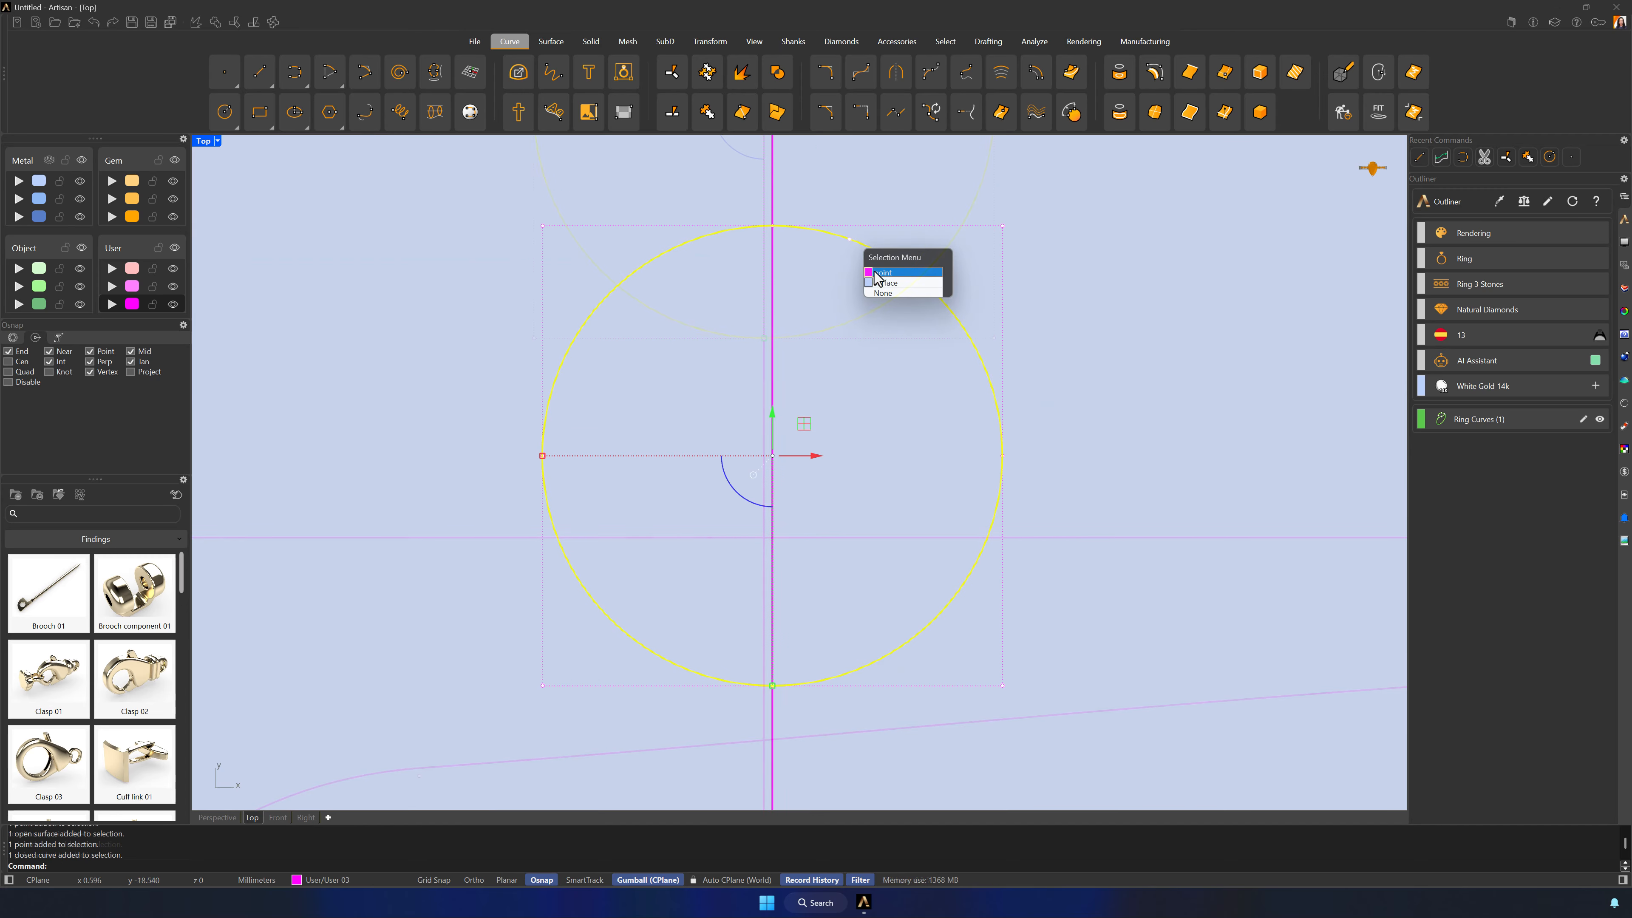
{"action": "left_click", "coordinate": [876, 277]}
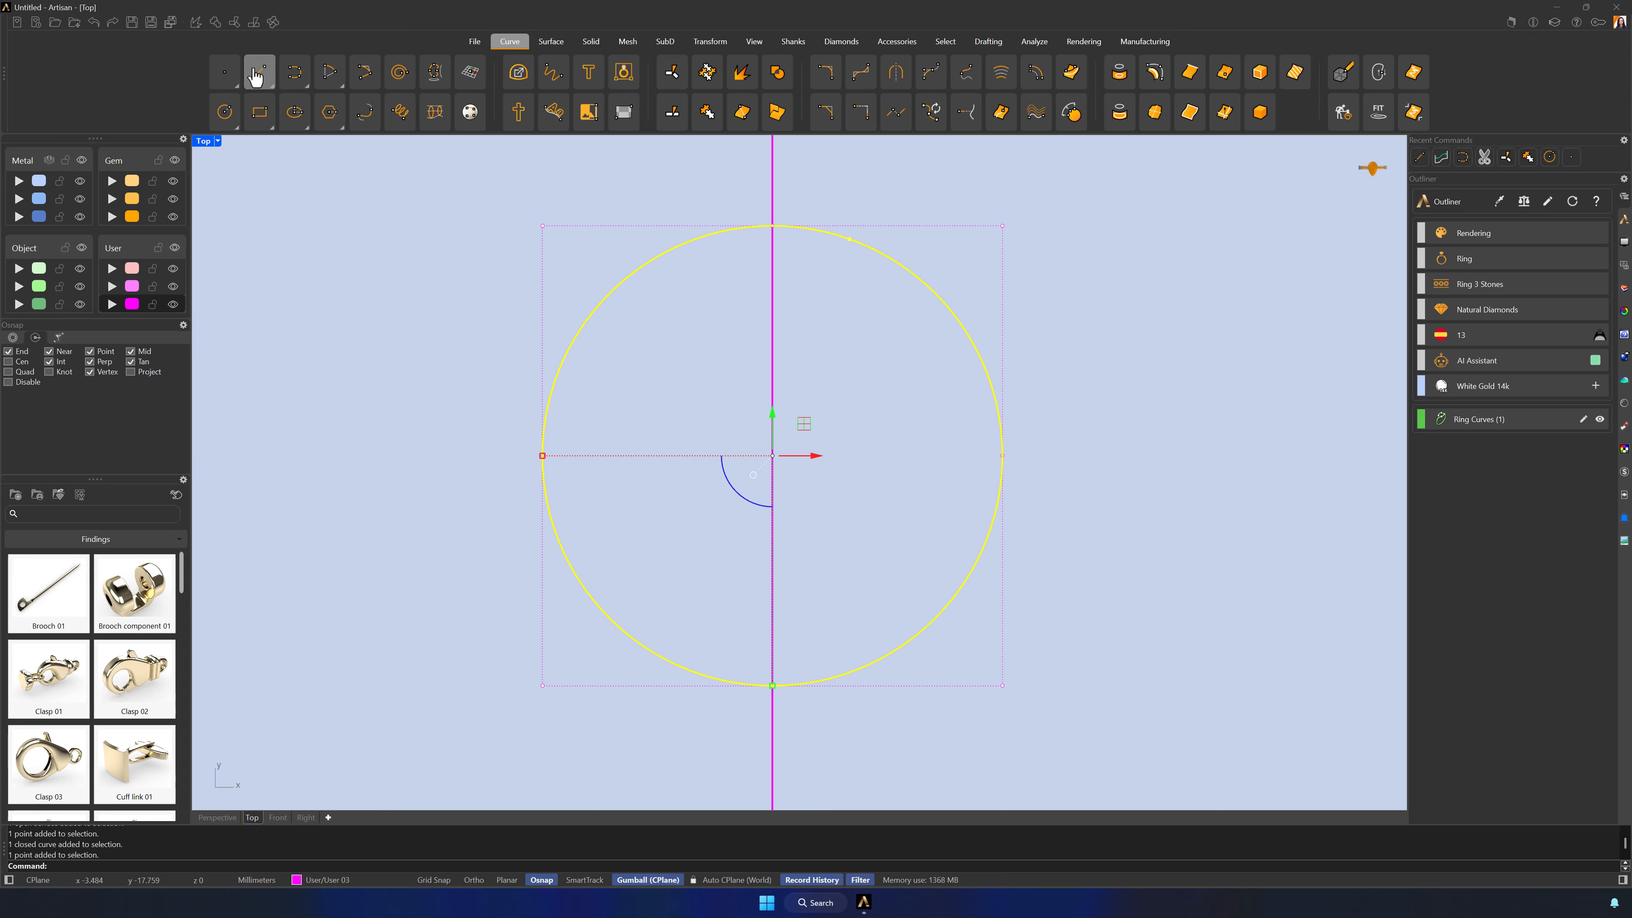
{"action": "left_click", "coordinate": [235, 23]}
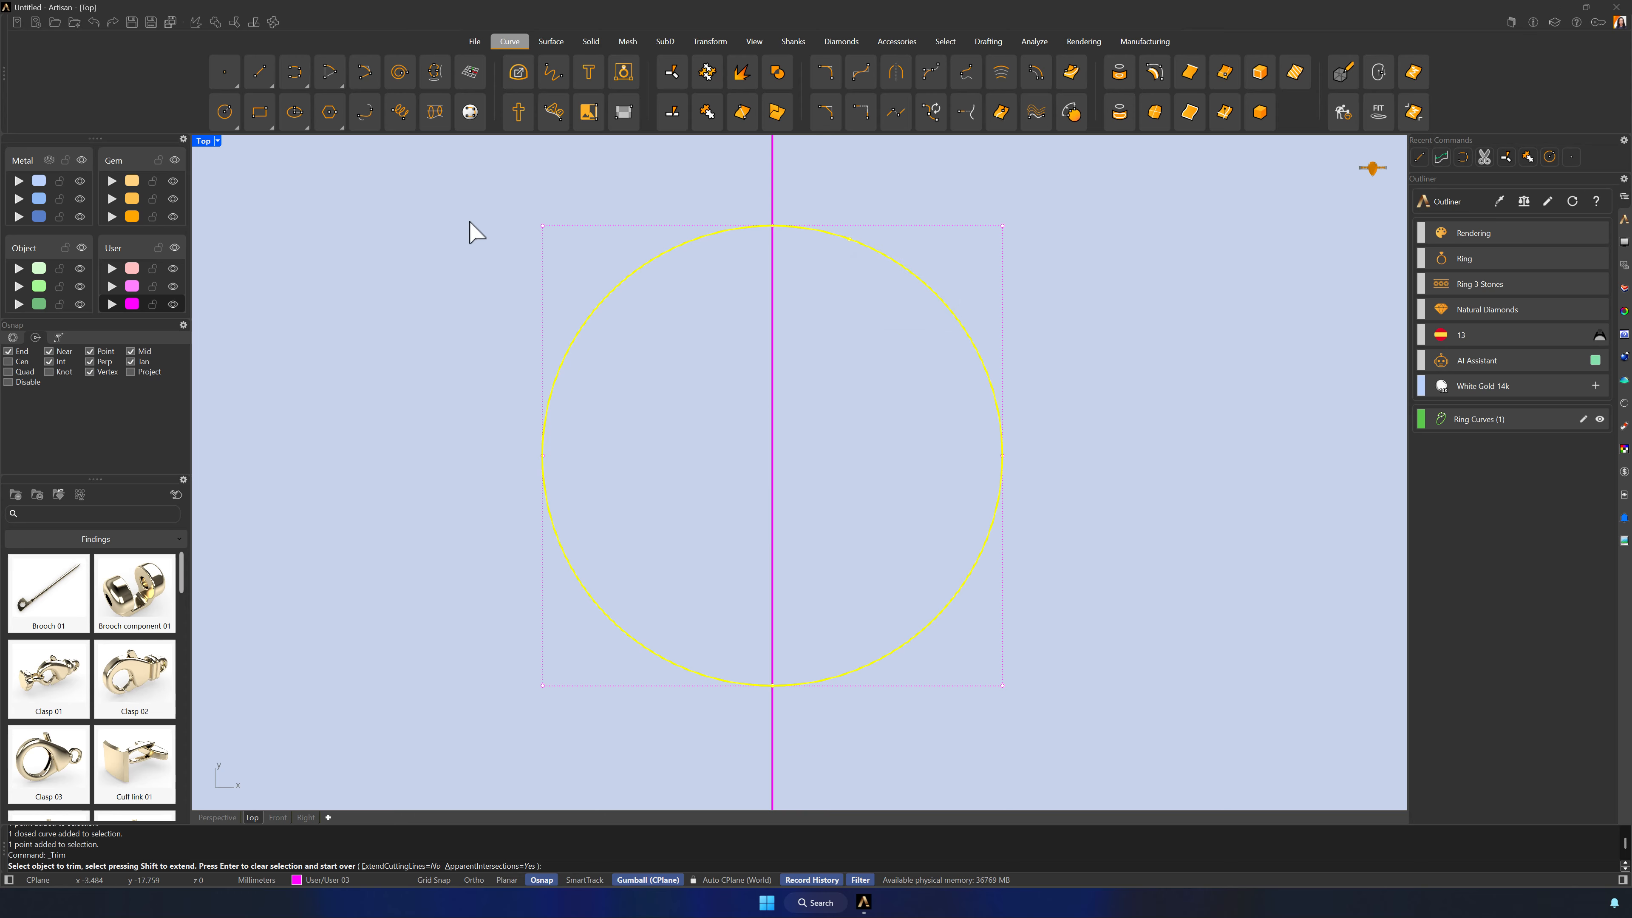
{"action": "left_click", "coordinate": [601, 310]}
{"action": "left_click", "coordinate": [629, 336]}
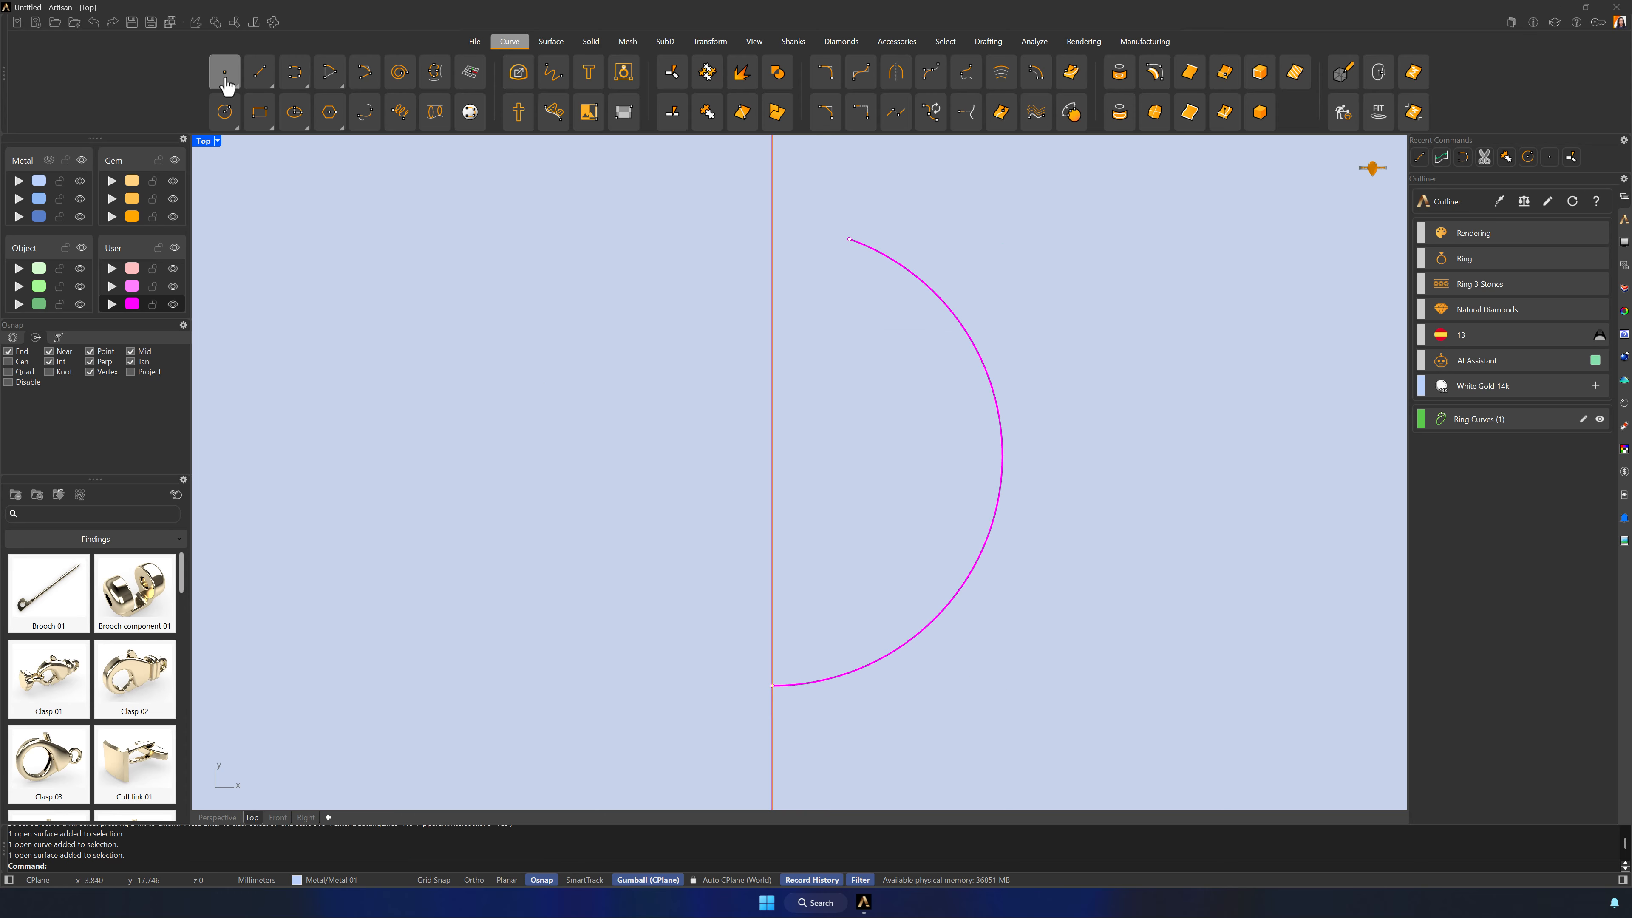
Shorten the arc by trimming its upper portion at a new point on its right side, and delete the leftover upper point.
{"action": "left_click", "coordinate": [225, 80]}
{"action": "left_click", "coordinate": [993, 392]}
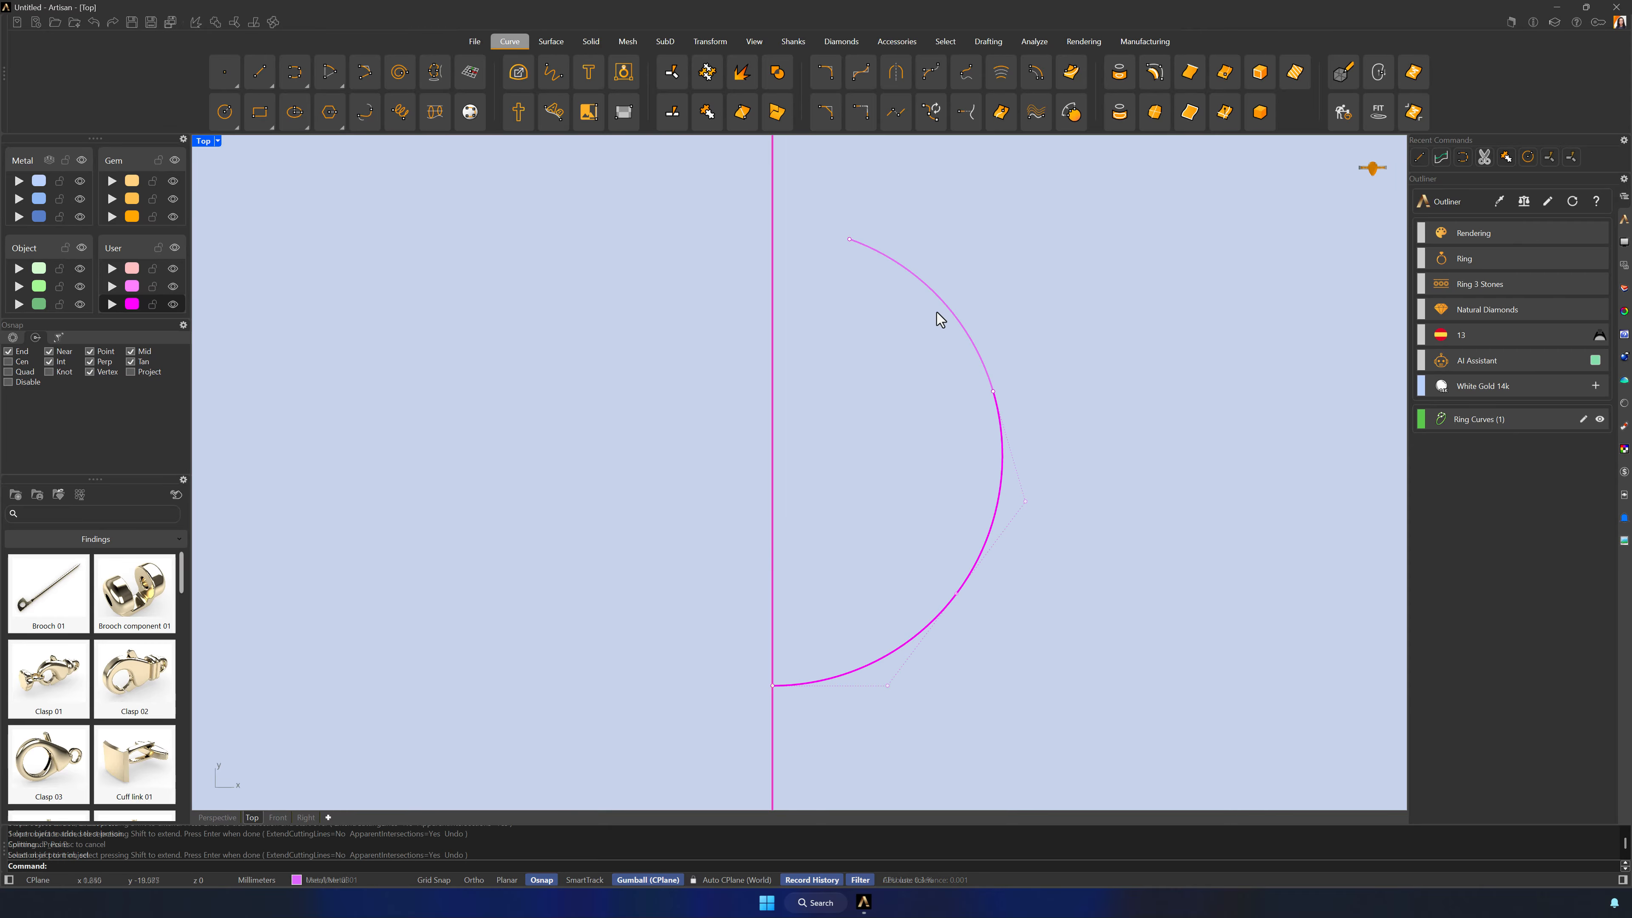
{"action": "left_click", "coordinate": [848, 241]}
{"action": "left_click", "coordinate": [862, 255]}
{"action": "key", "text": "Delete"}
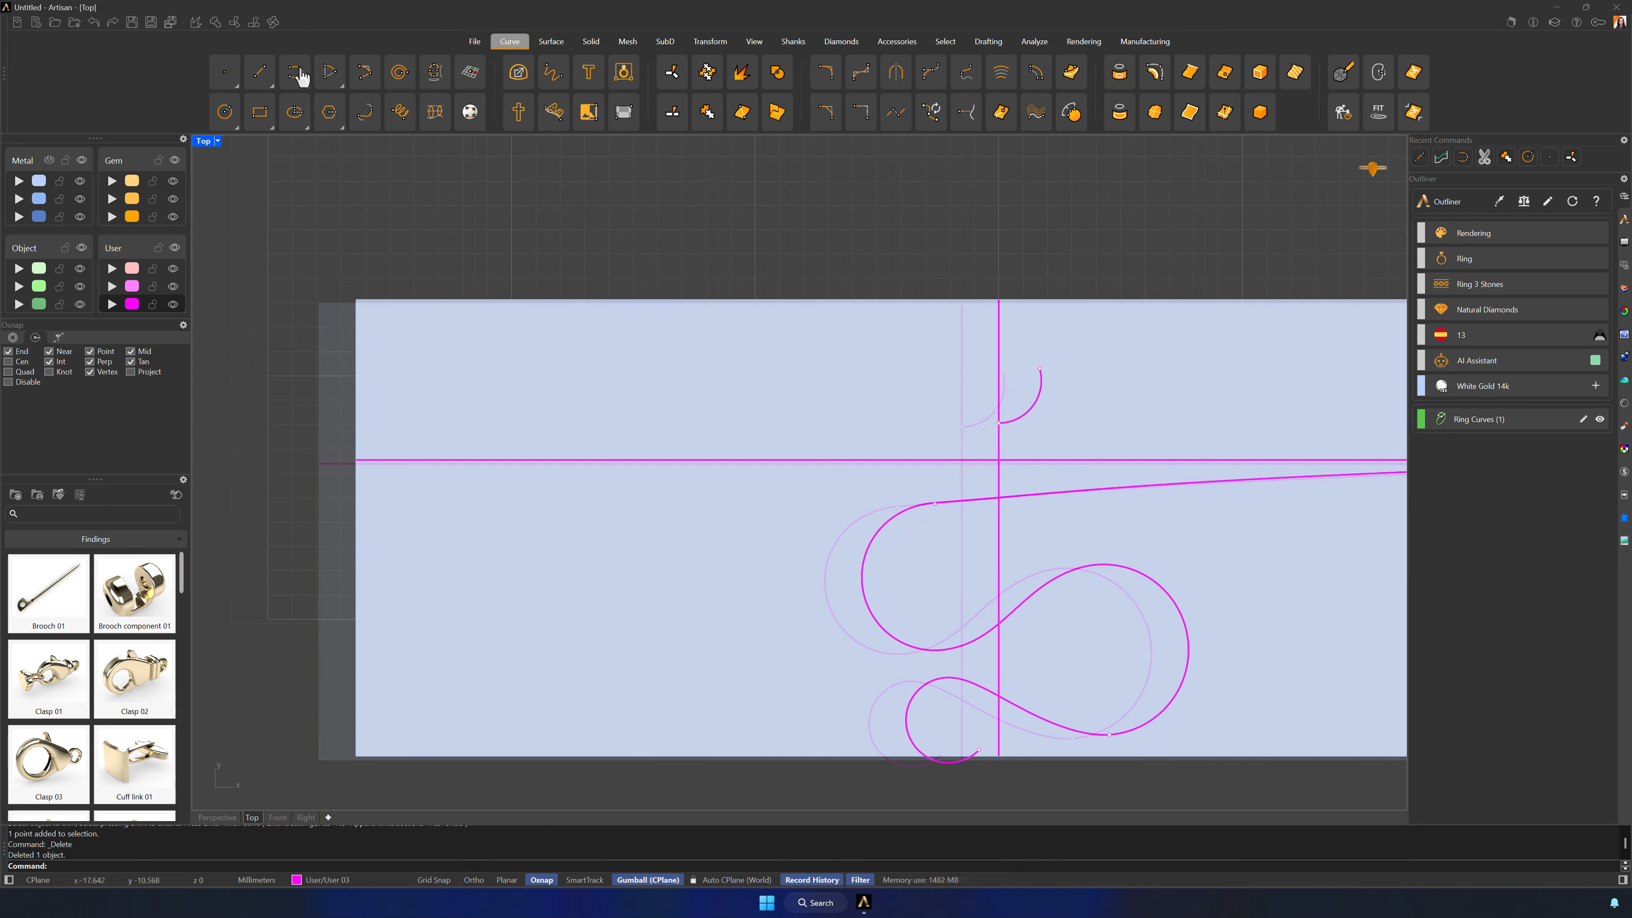
Draw an interpolated curve from the arc's lower end through a point just above the horizontal line to that line's left end.
{"action": "left_click", "coordinate": [999, 422]}
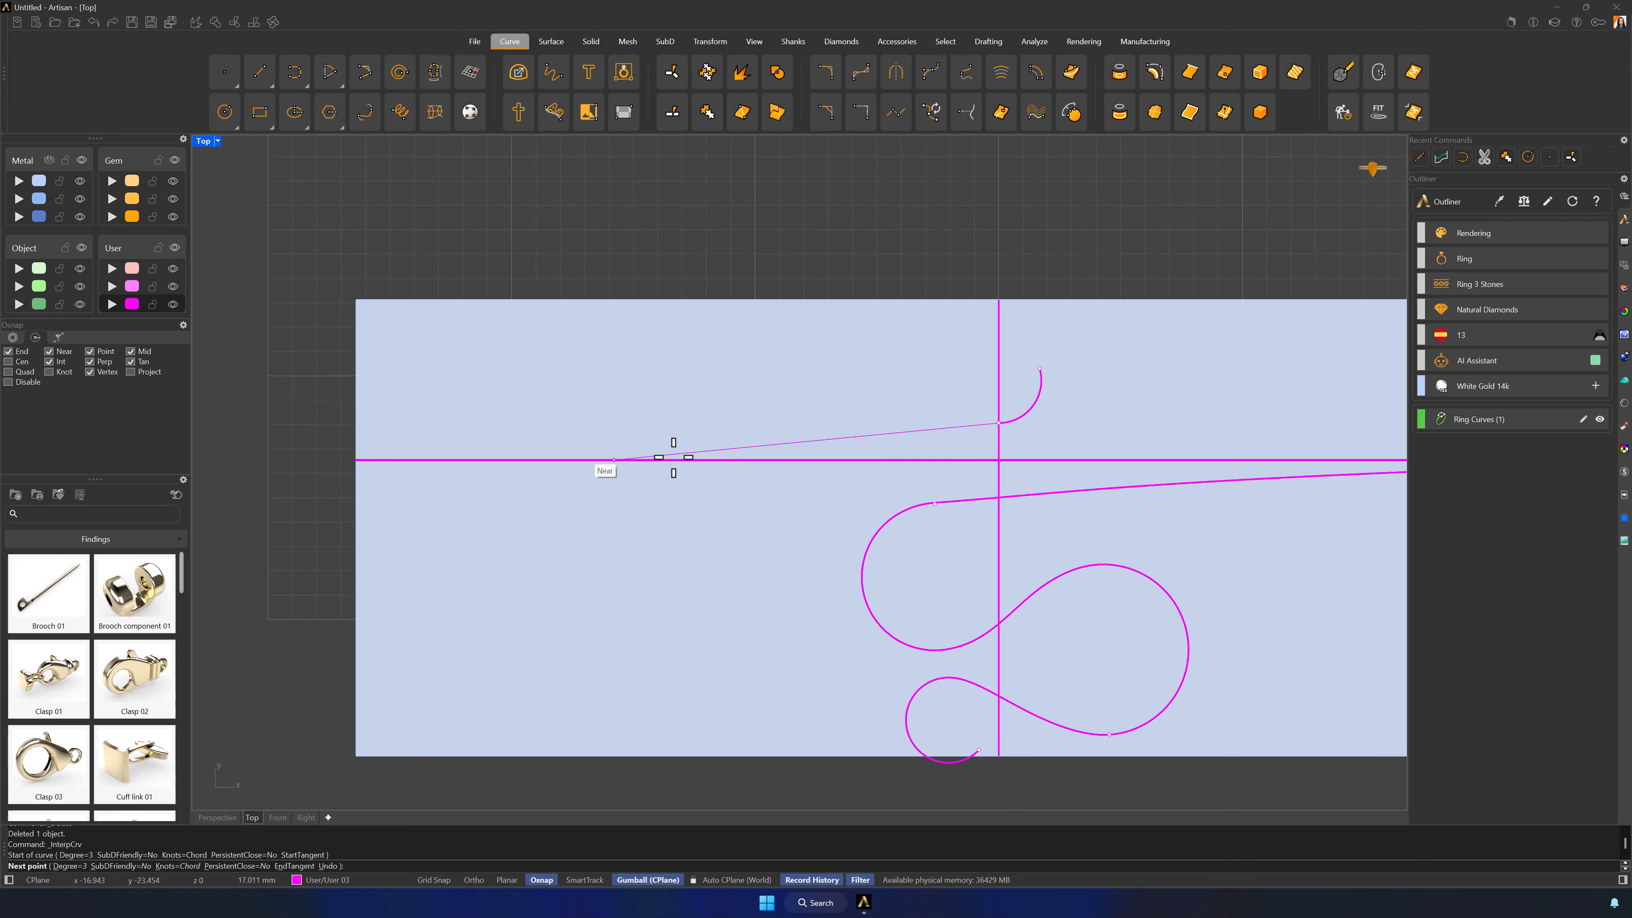
{"action": "left_click", "coordinate": [764, 445]}
{"action": "scroll", "coordinate": [427, 450], "scroll_direction": "up", "scroll_amount": 4}
{"action": "left_click", "coordinate": [431, 446]}
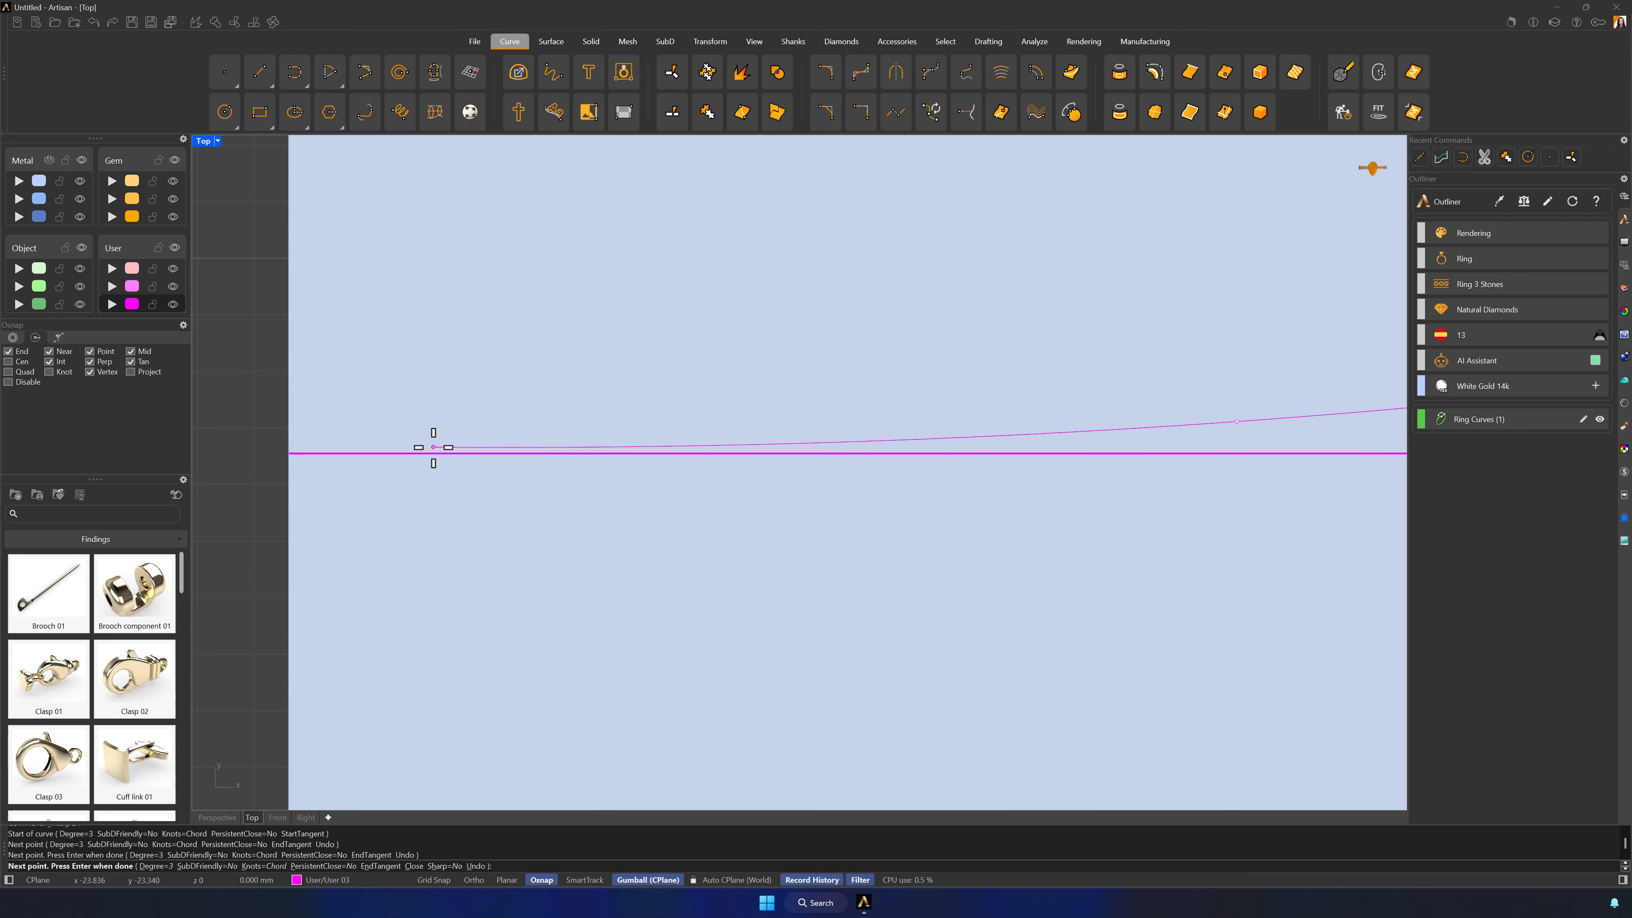
{"action": "scroll", "coordinate": [432, 447], "scroll_direction": "down", "scroll_amount": 2}
{"action": "key", "text": "Return"}
Smooth the new curve by moving a control point toward the horizontal line and deleting the one nearest its left end.
{"action": "left_click", "coordinate": [661, 450]}
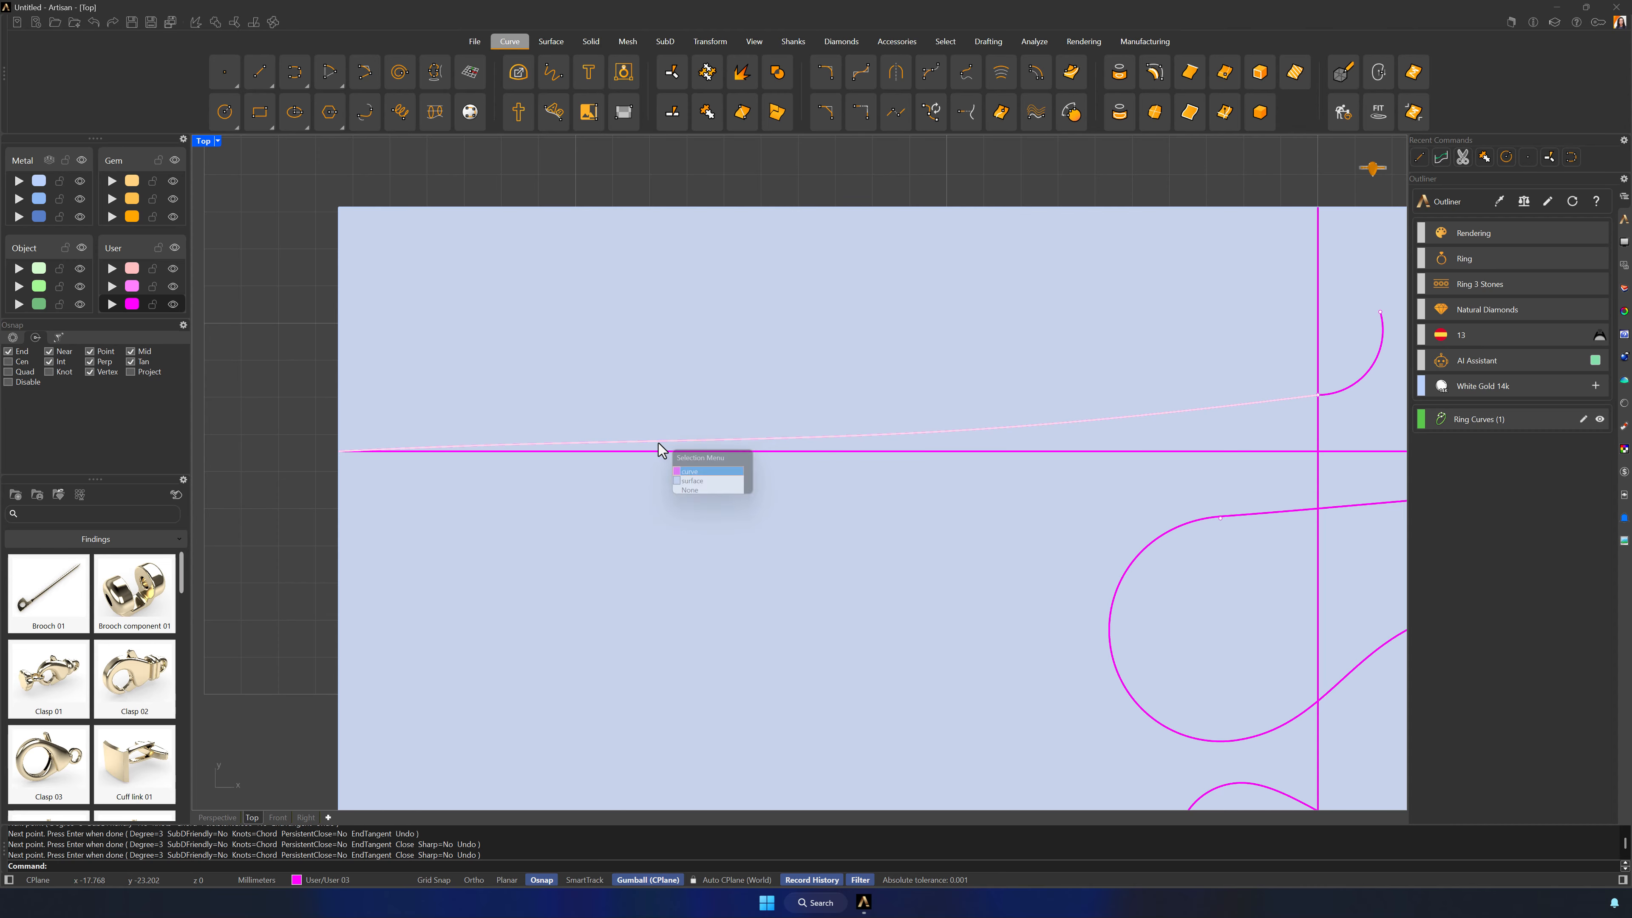
{"action": "left_click", "coordinate": [694, 474]}
{"action": "left_click", "coordinate": [578, 442]}
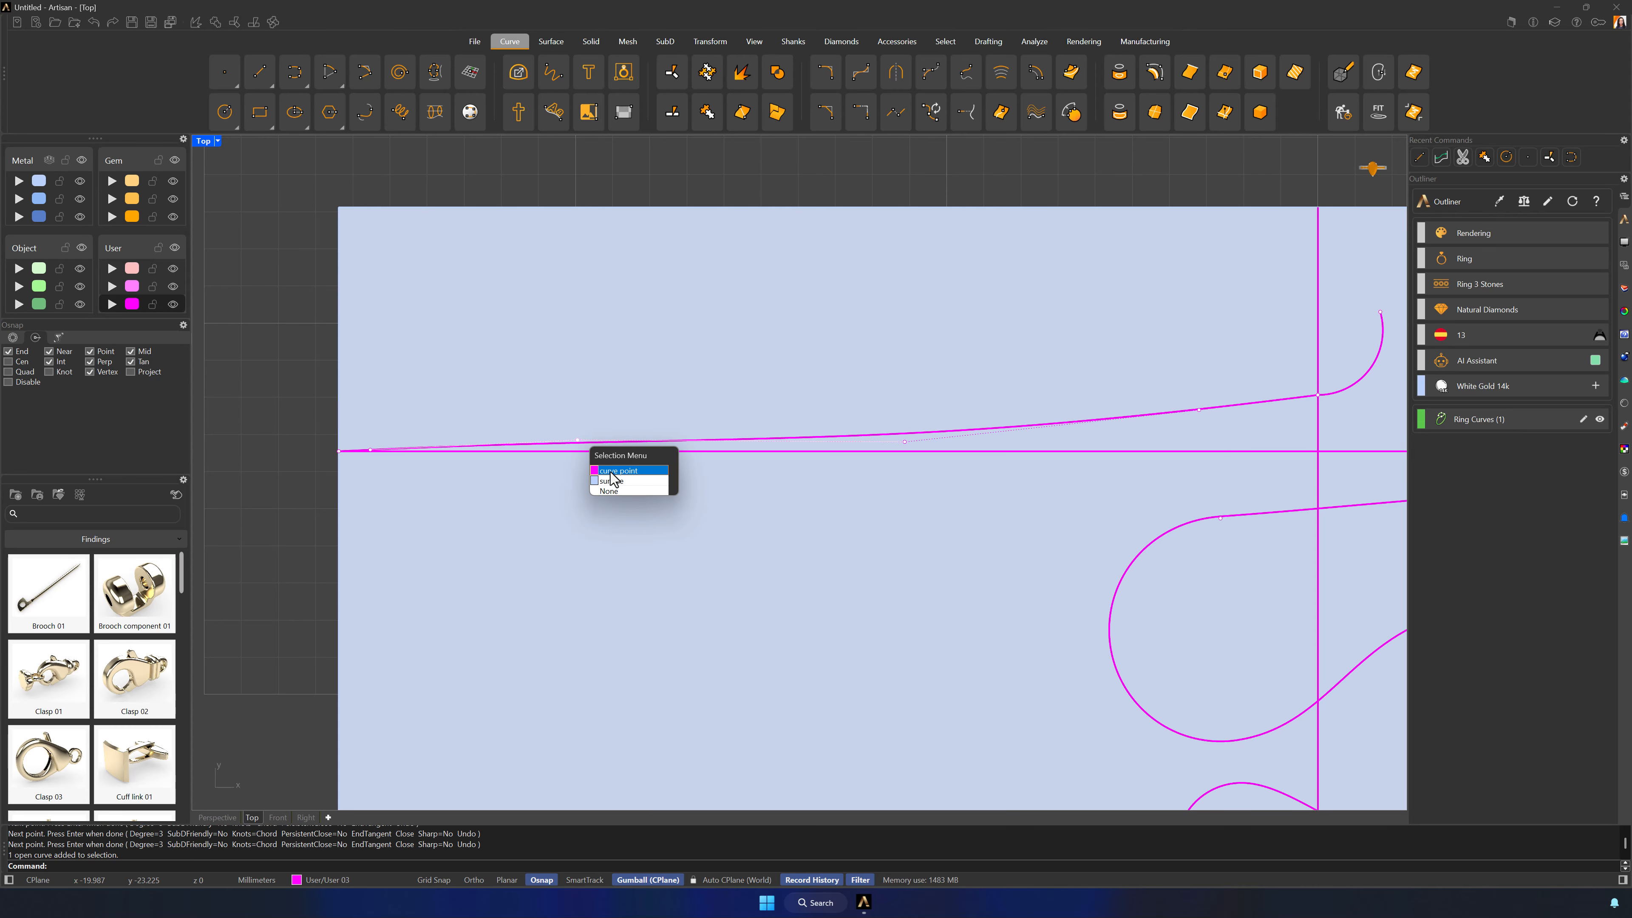
{"action": "left_click", "coordinate": [614, 476]}
{"action": "scroll", "coordinate": [367, 451], "scroll_direction": "up", "scroll_amount": 3}
{"action": "left_click", "coordinate": [374, 449]}
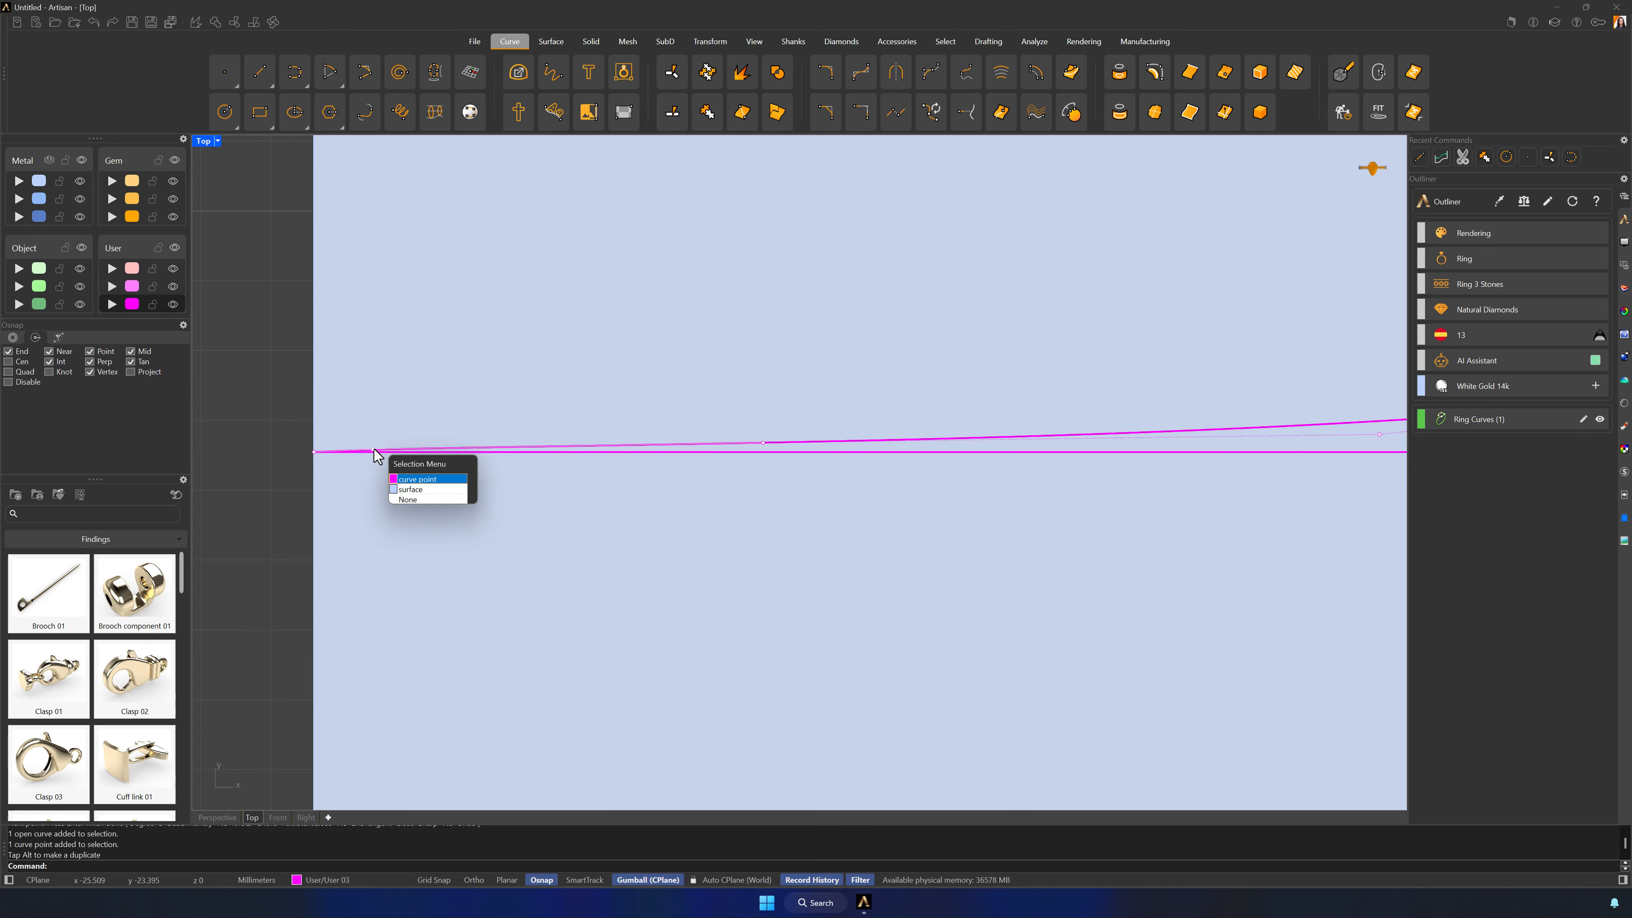
{"action": "left_click", "coordinate": [412, 480]}
{"action": "key", "text": "Delete"}
{"action": "scroll", "coordinate": [548, 398], "scroll_direction": "down", "scroll_amount": 3}
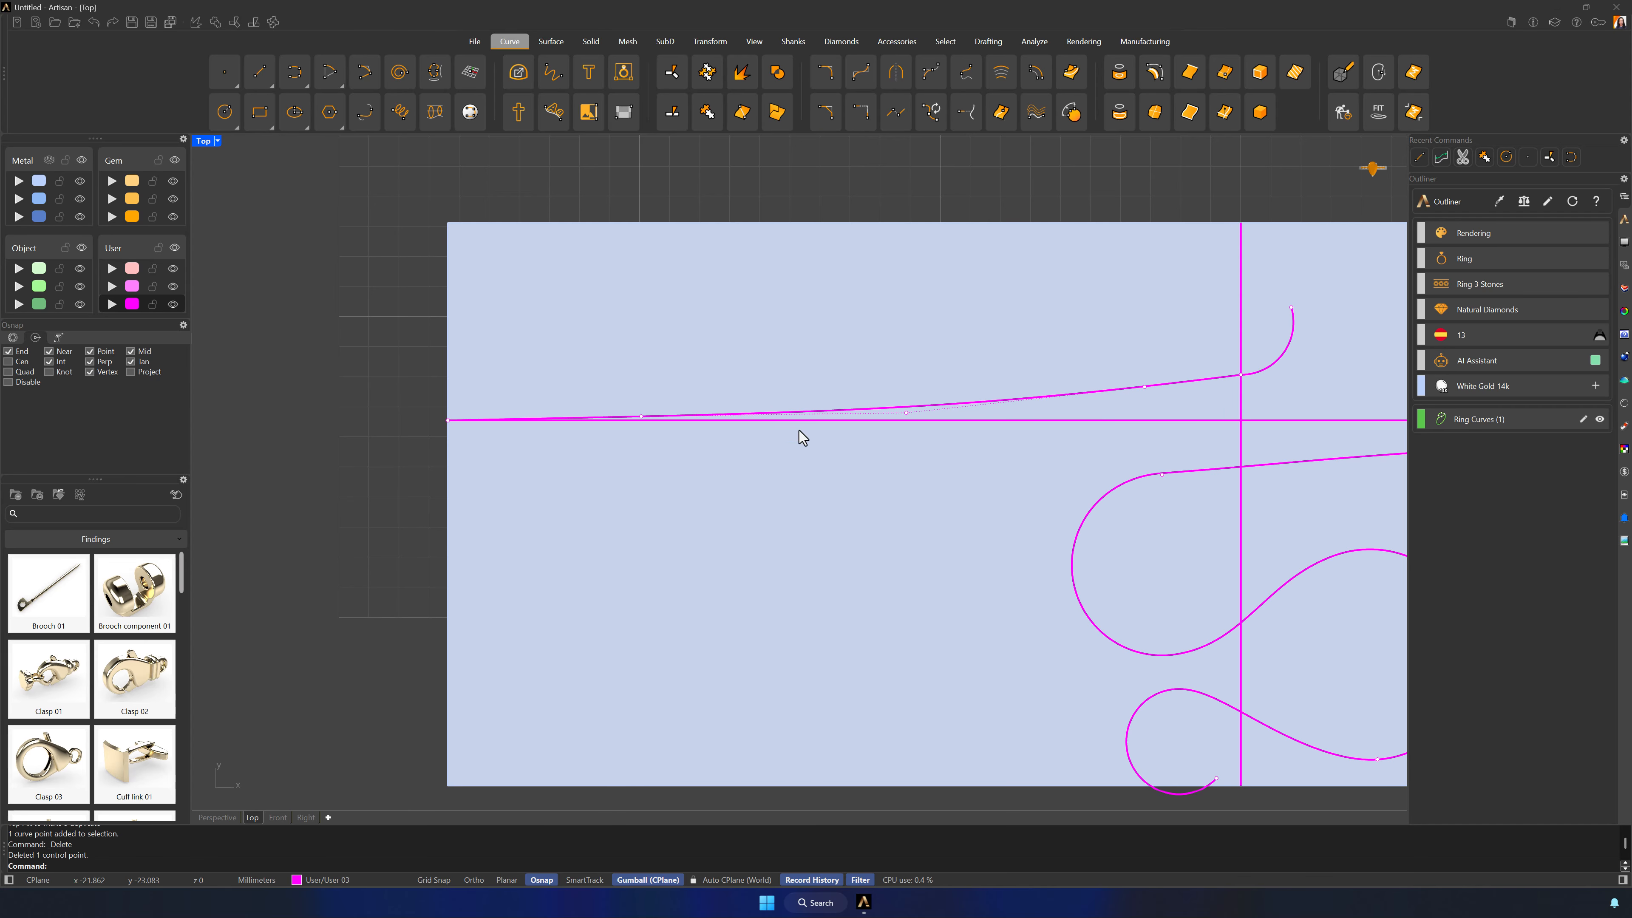
Join the small arc and the long upper curve into one open curve.
{"action": "scroll", "coordinate": [839, 388], "scroll_direction": "down", "scroll_amount": 3}
{"action": "left_click", "coordinate": [817, 357]}
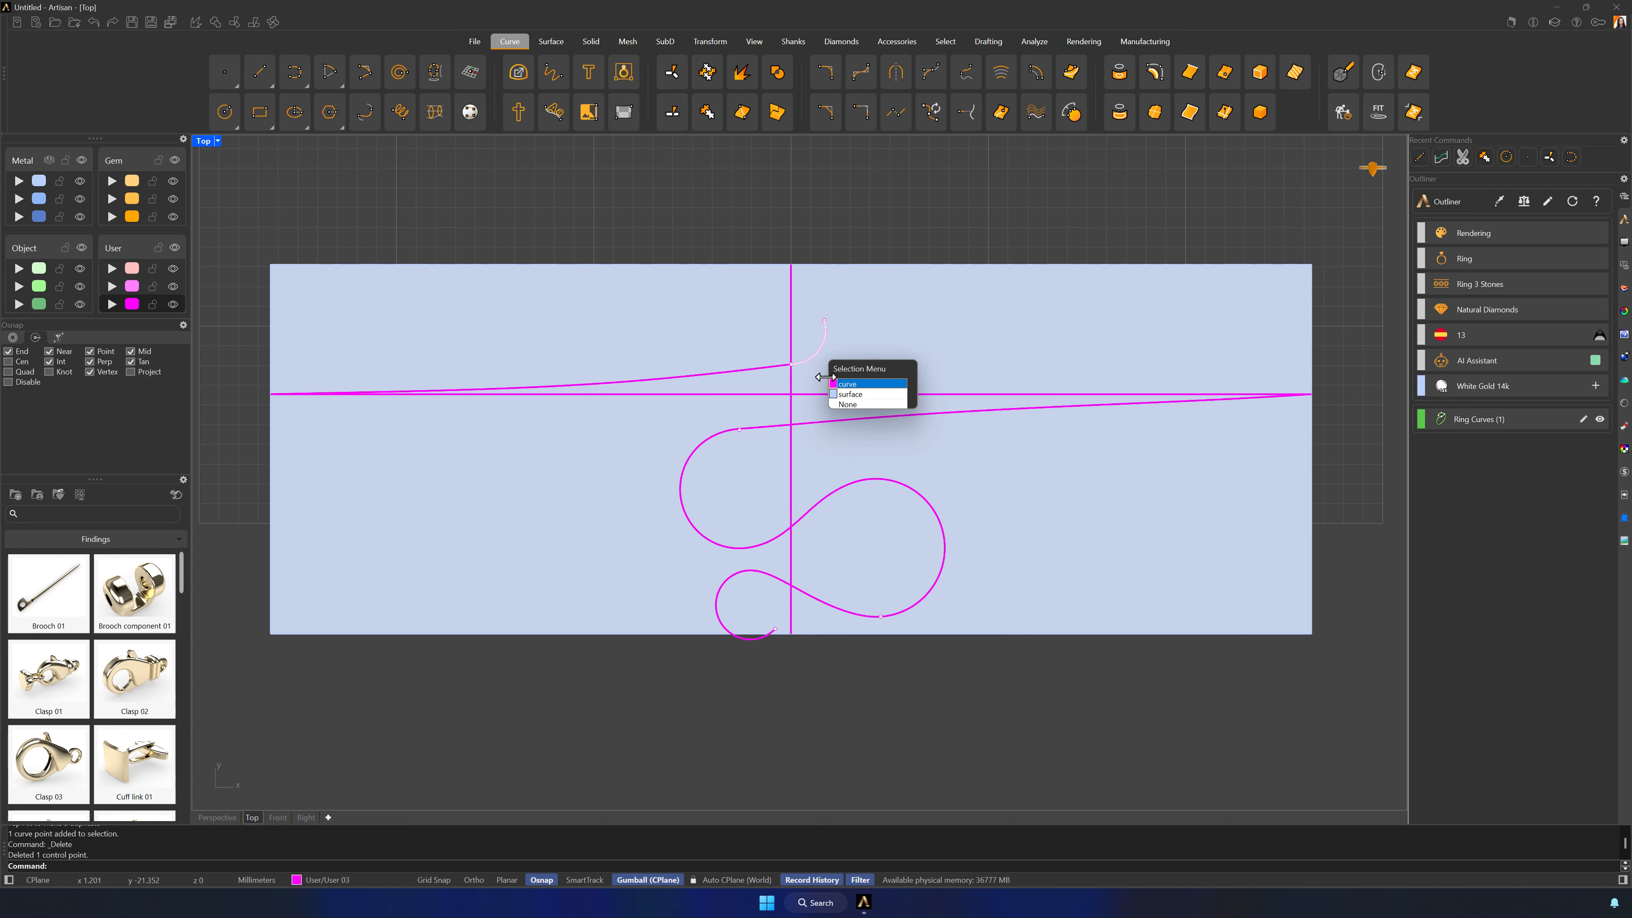
{"action": "left_click", "coordinate": [847, 385]}
{"action": "left_click", "coordinate": [750, 381]}
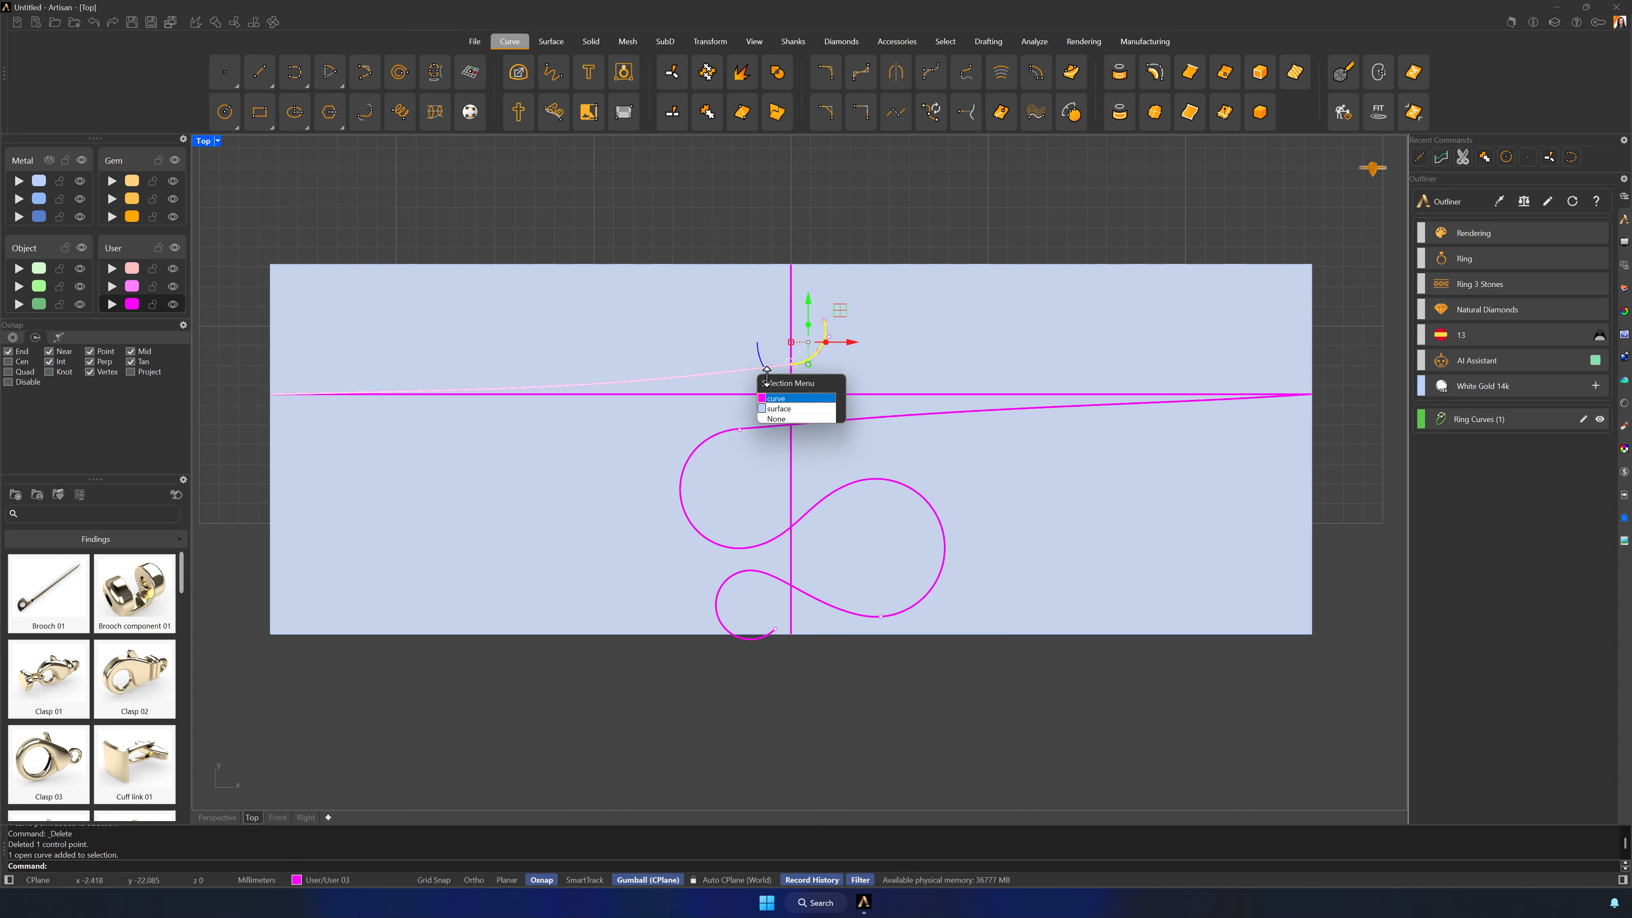
{"action": "left_click", "coordinate": [780, 409]}
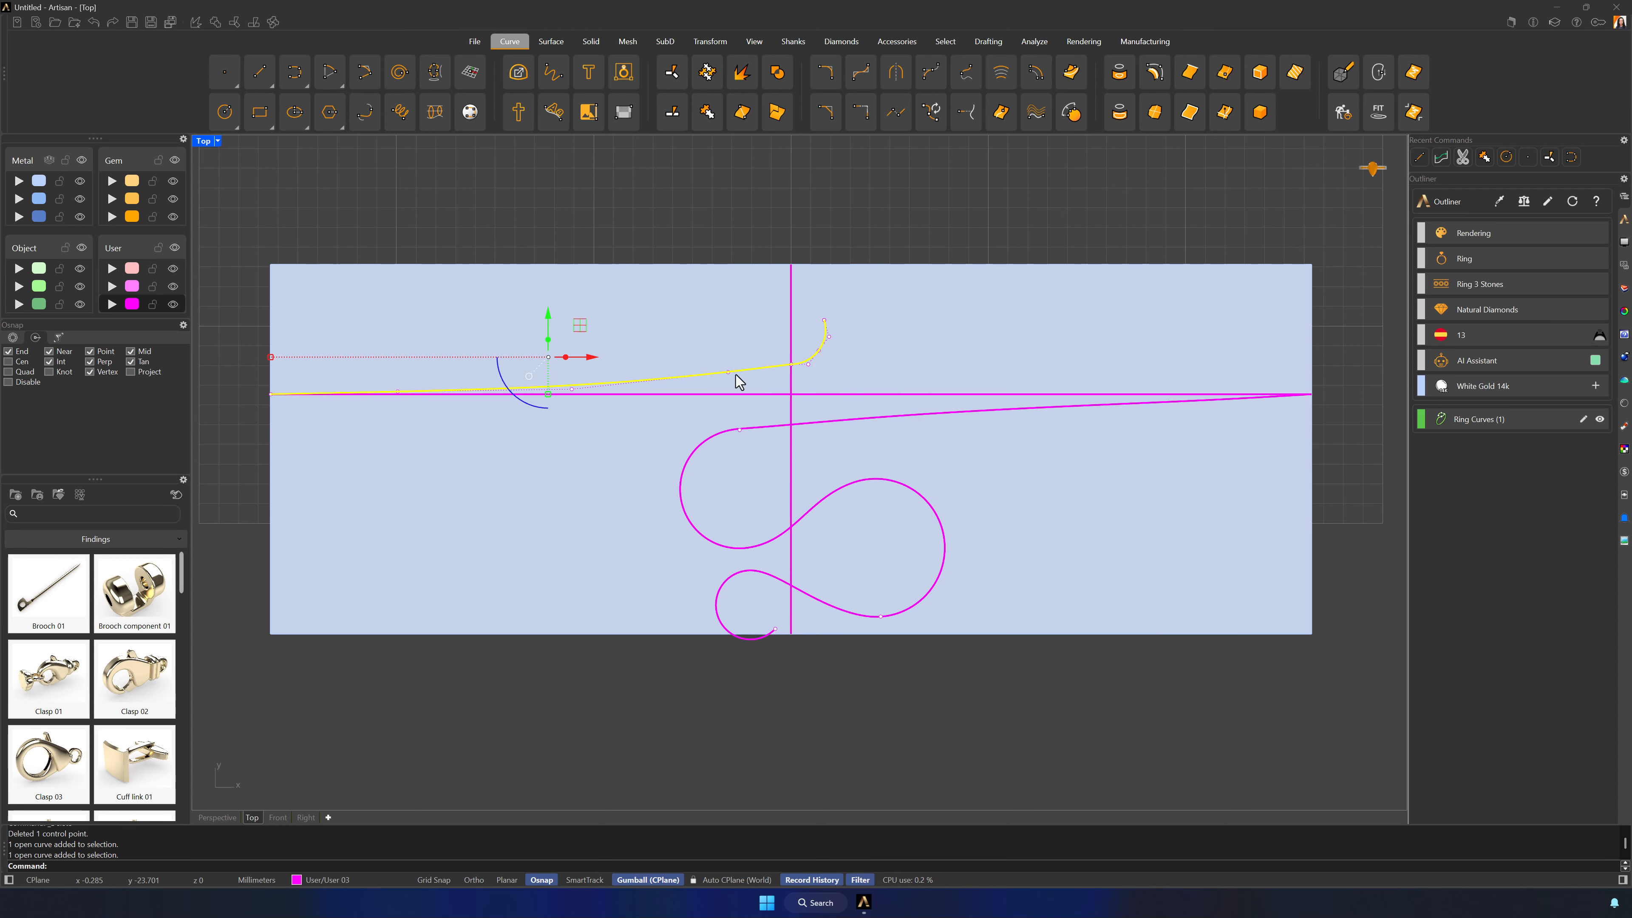
{"action": "left_click", "coordinate": [215, 22]}
Delete the joined curve's control point at the vertical line to smooth the transition into the arc.
{"action": "scroll", "coordinate": [821, 378], "scroll_direction": "up", "scroll_amount": 4}
{"action": "scroll", "coordinate": [746, 371], "scroll_direction": "up", "scroll_amount": 4}
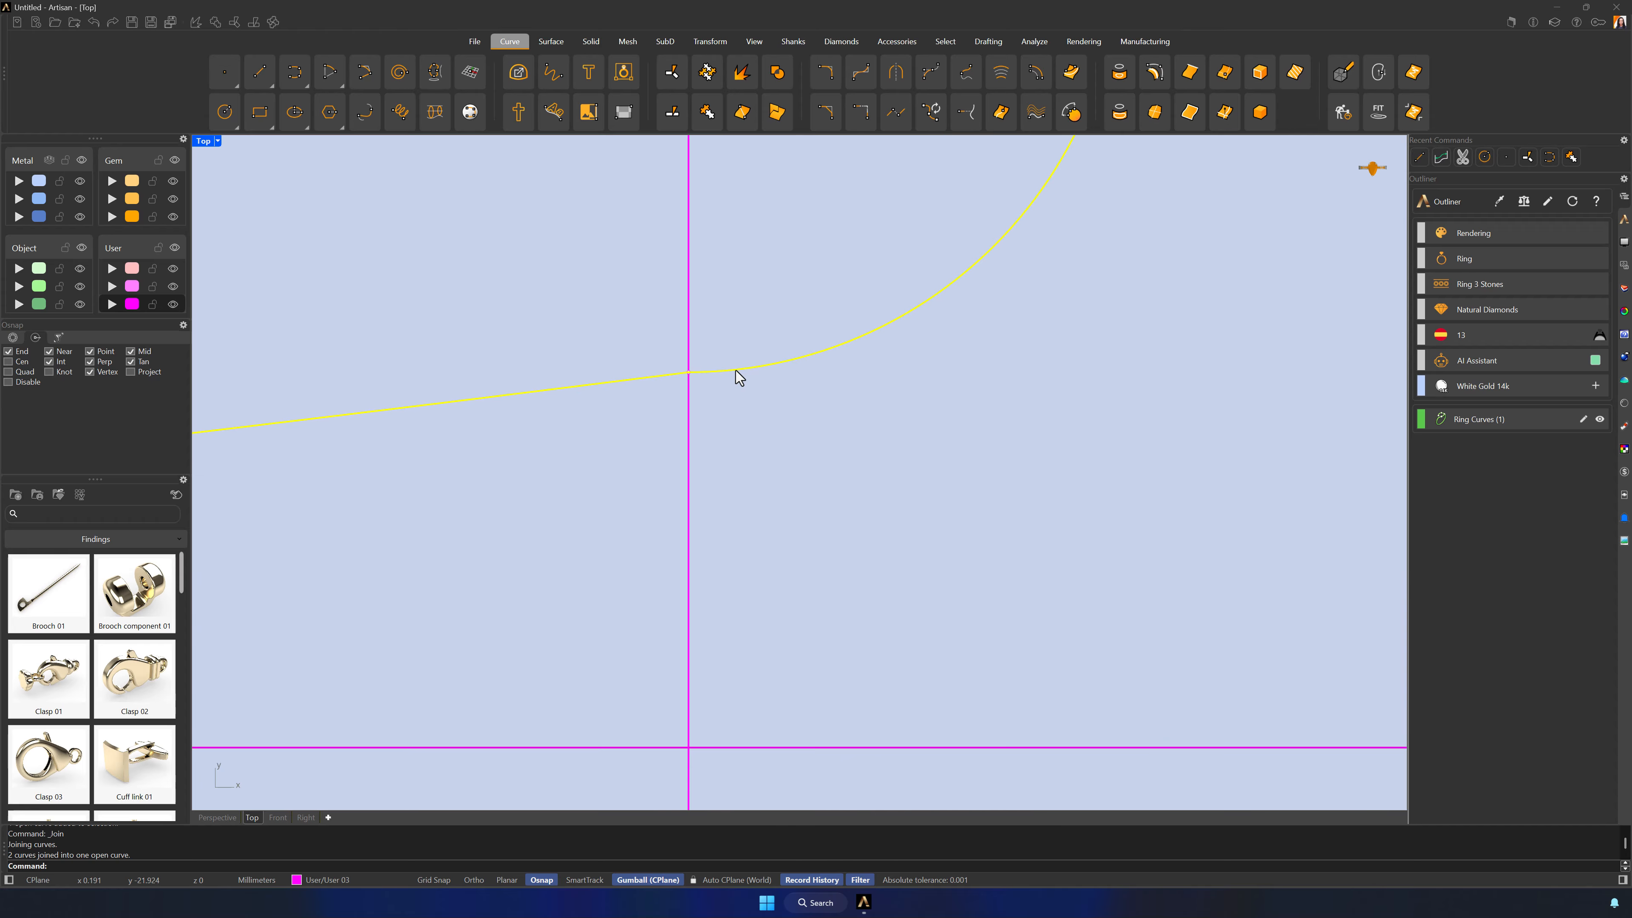
{"action": "left_click", "coordinate": [718, 378]}
{"action": "left_click", "coordinate": [716, 373]}
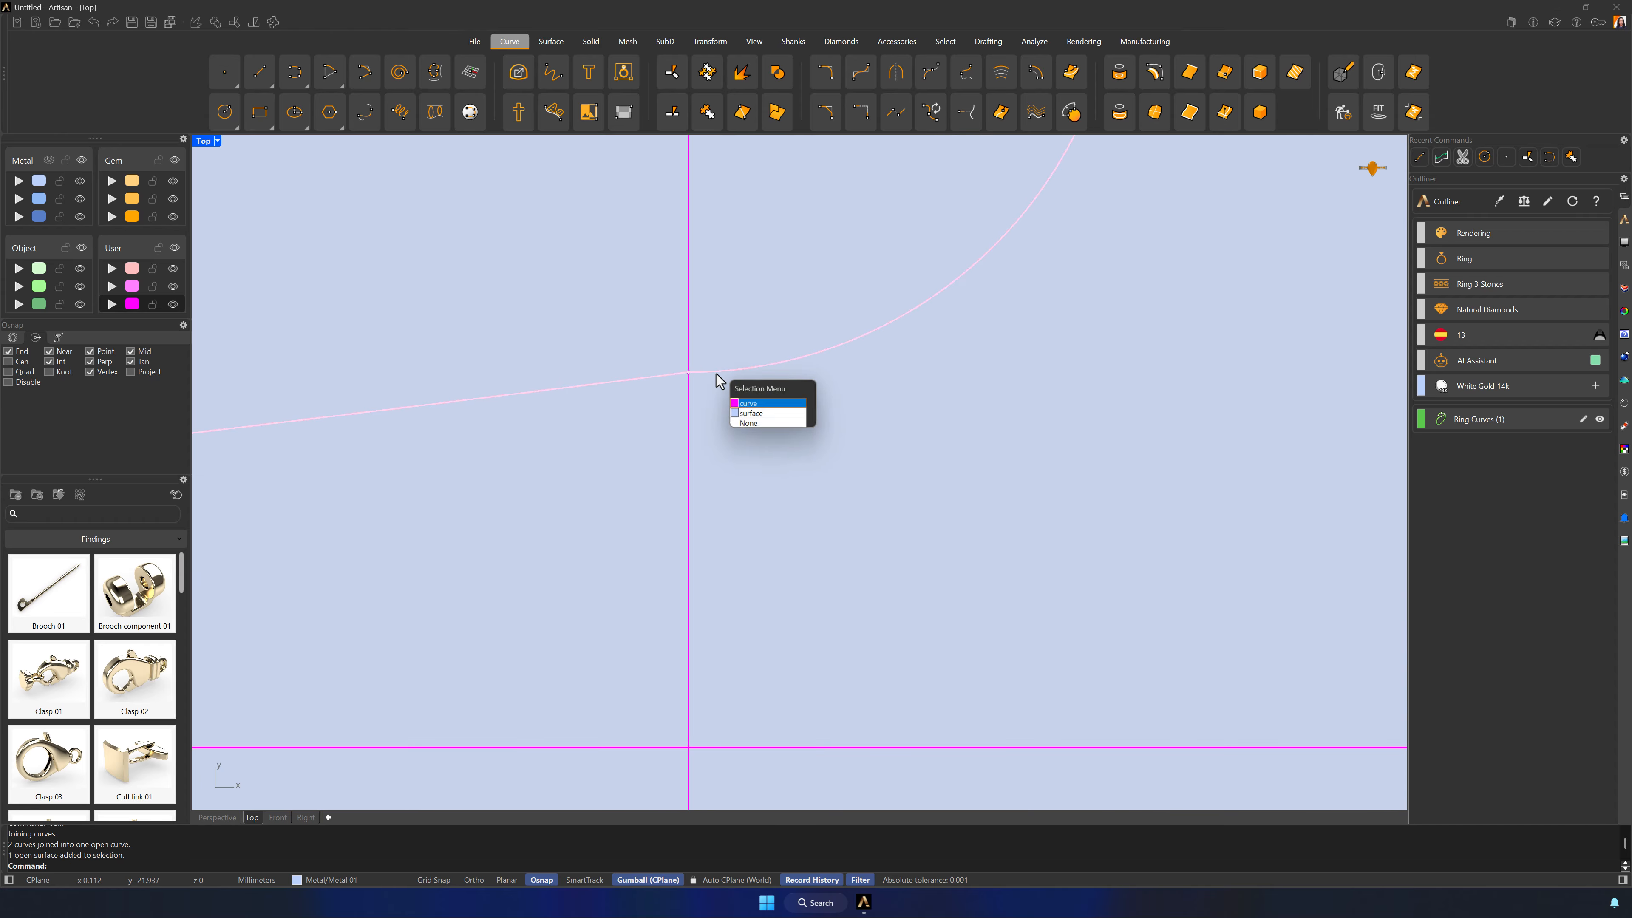
{"action": "left_click", "coordinate": [746, 411]}
{"action": "left_click", "coordinate": [689, 373]}
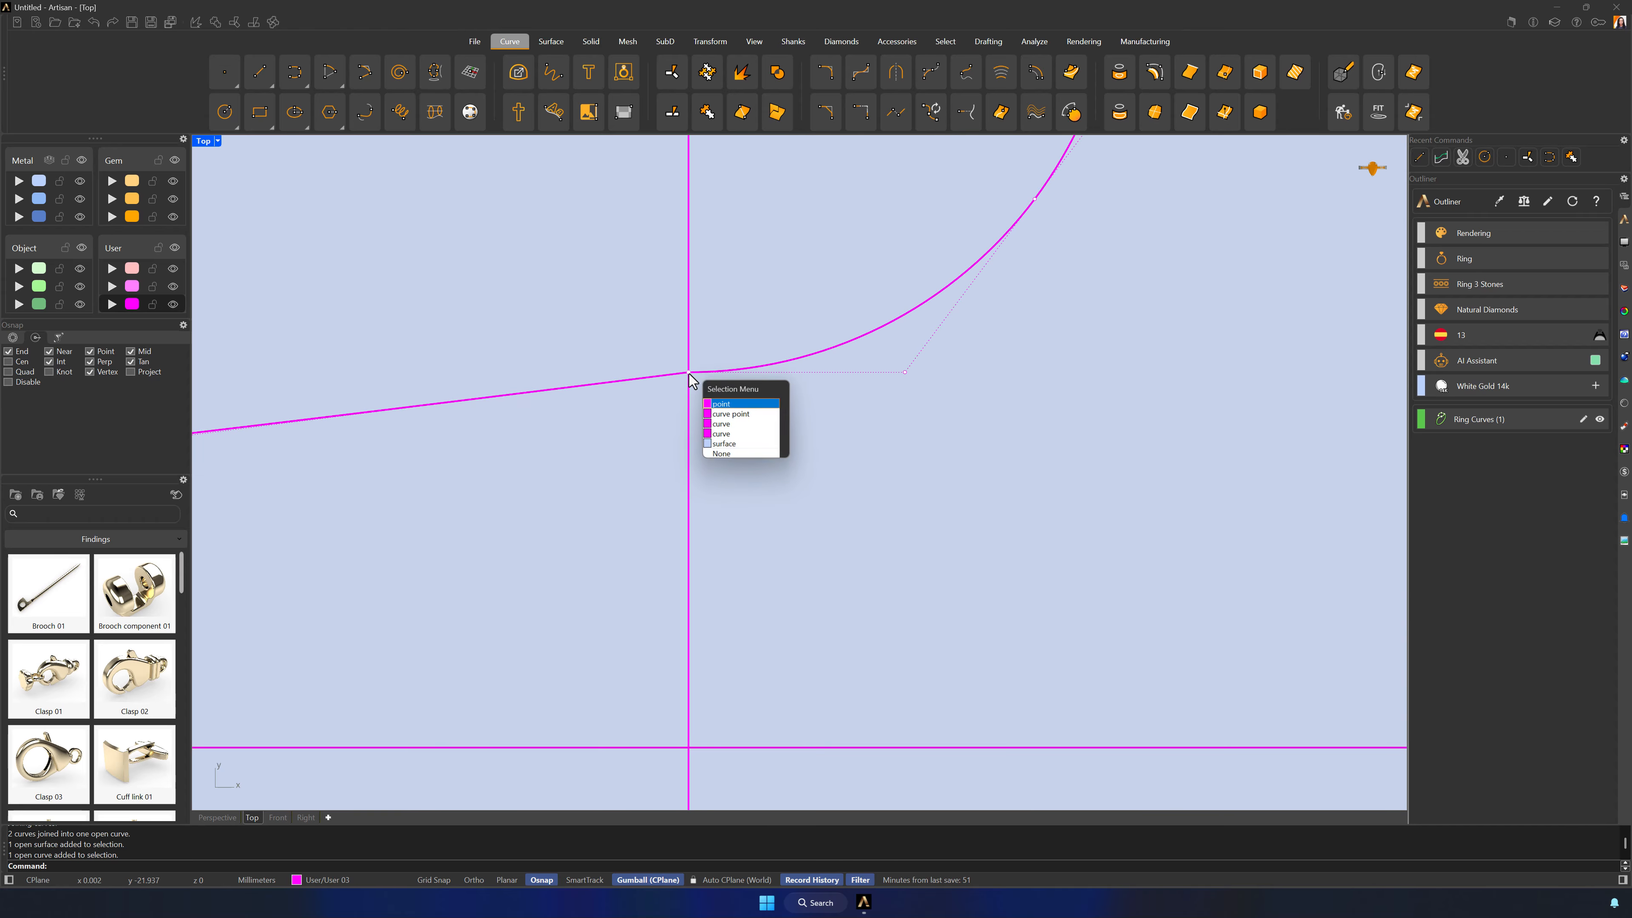
{"action": "left_click", "coordinate": [731, 414]}
{"action": "key", "text": "Delete"}
{"action": "scroll", "coordinate": [559, 387], "scroll_direction": "down", "scroll_amount": 12}
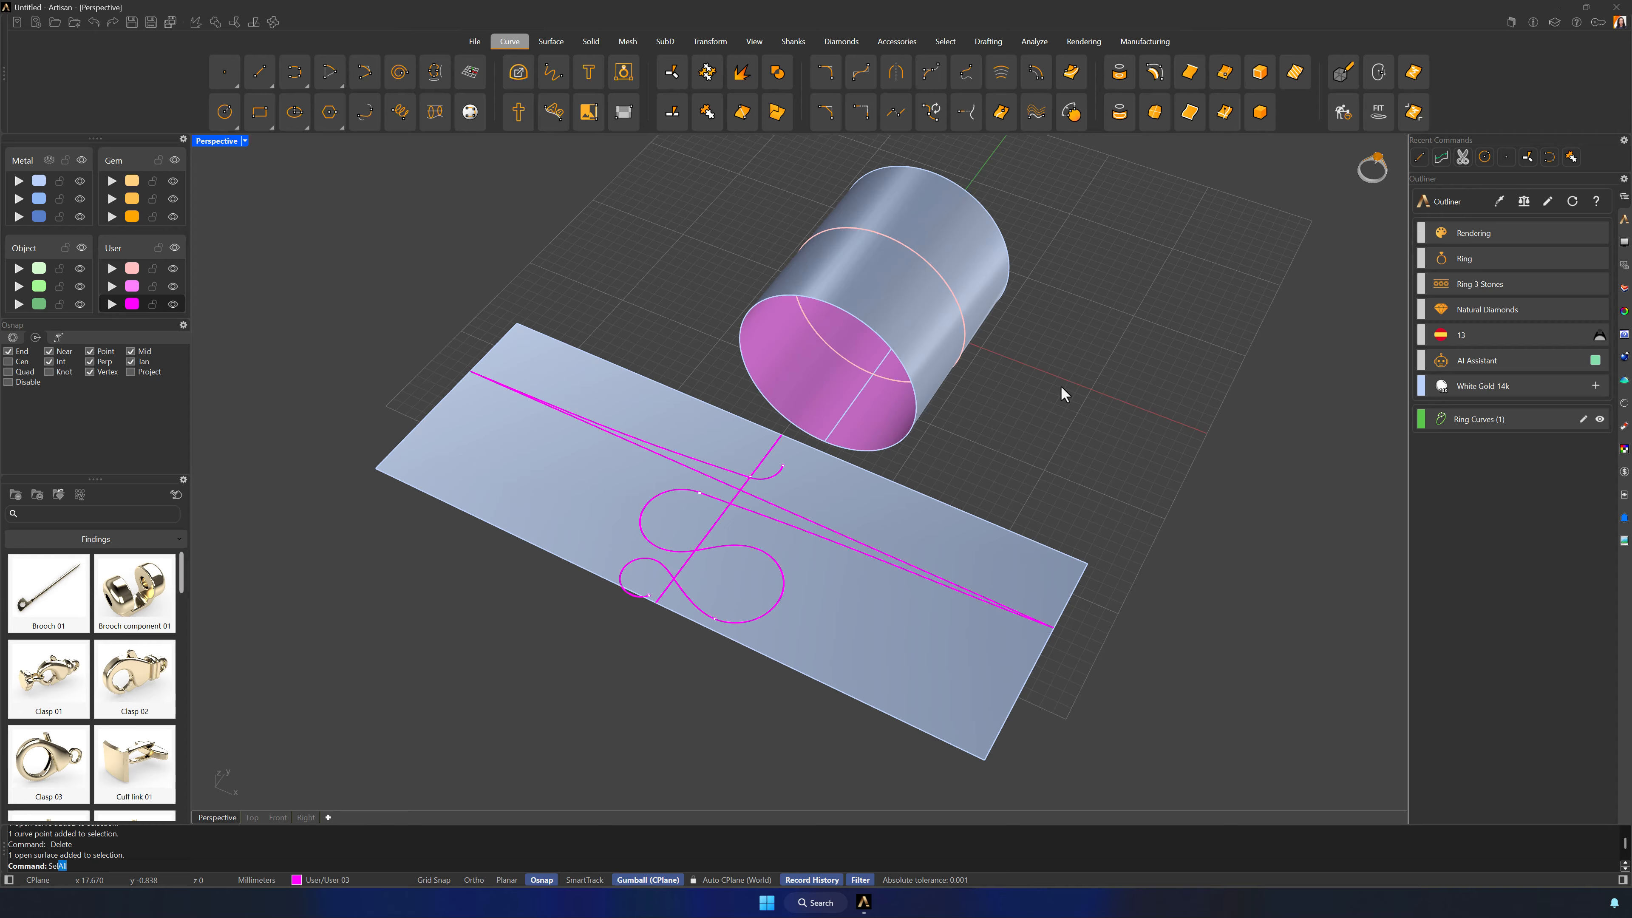
Select all point objects with SelPt and delete them.
{"action": "type", "text": "Pt"}
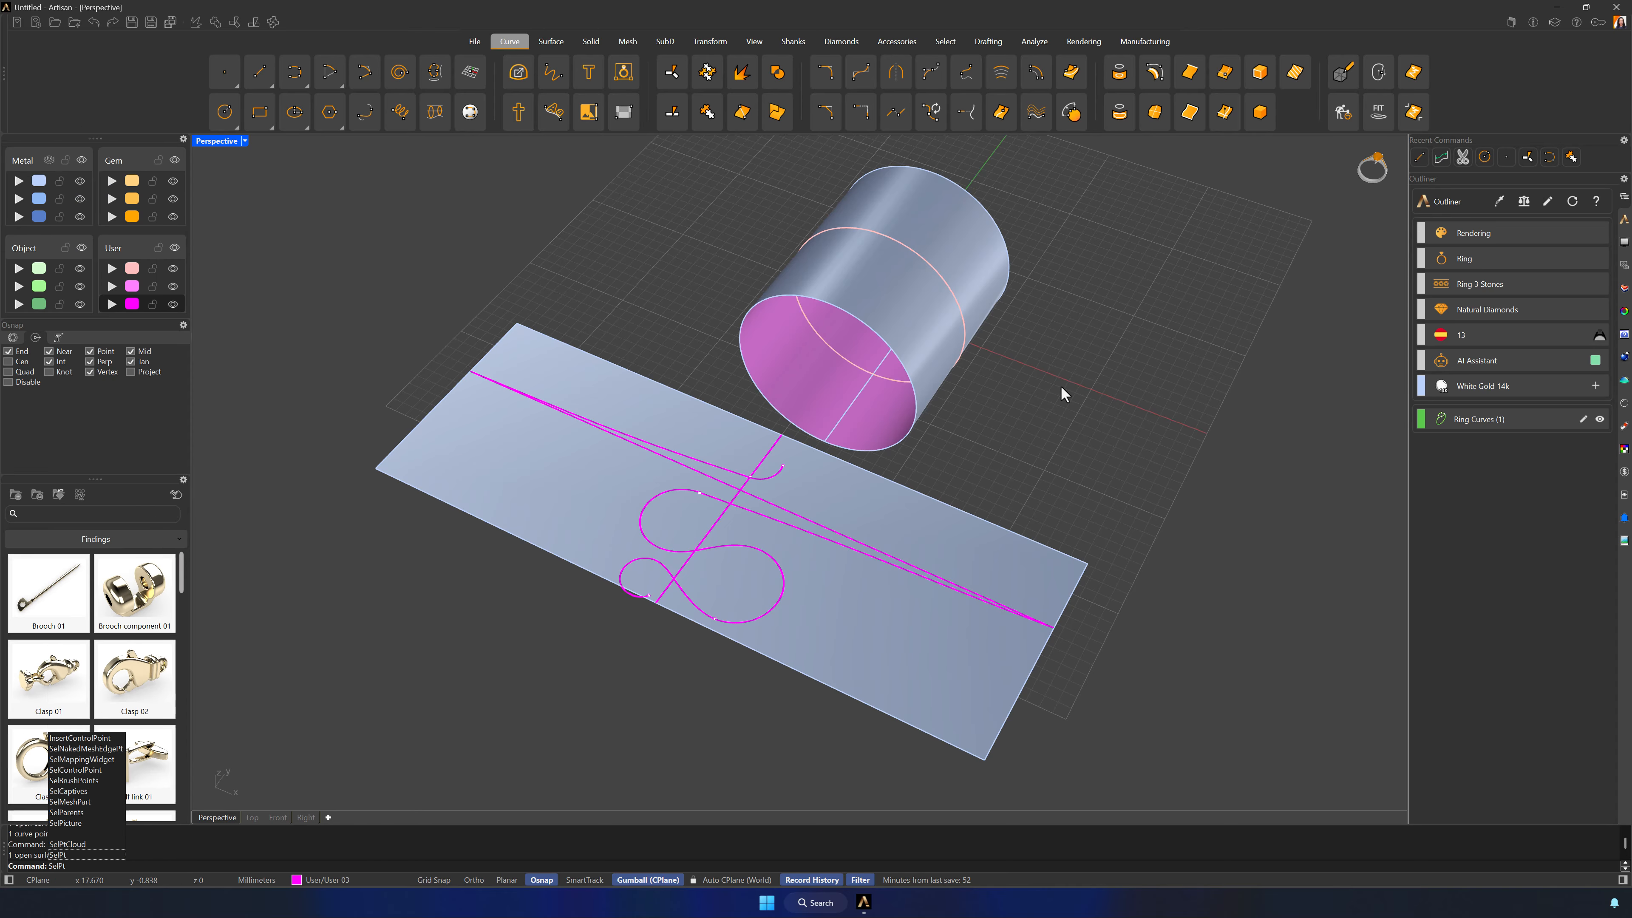
{"action": "key", "text": "Return"}
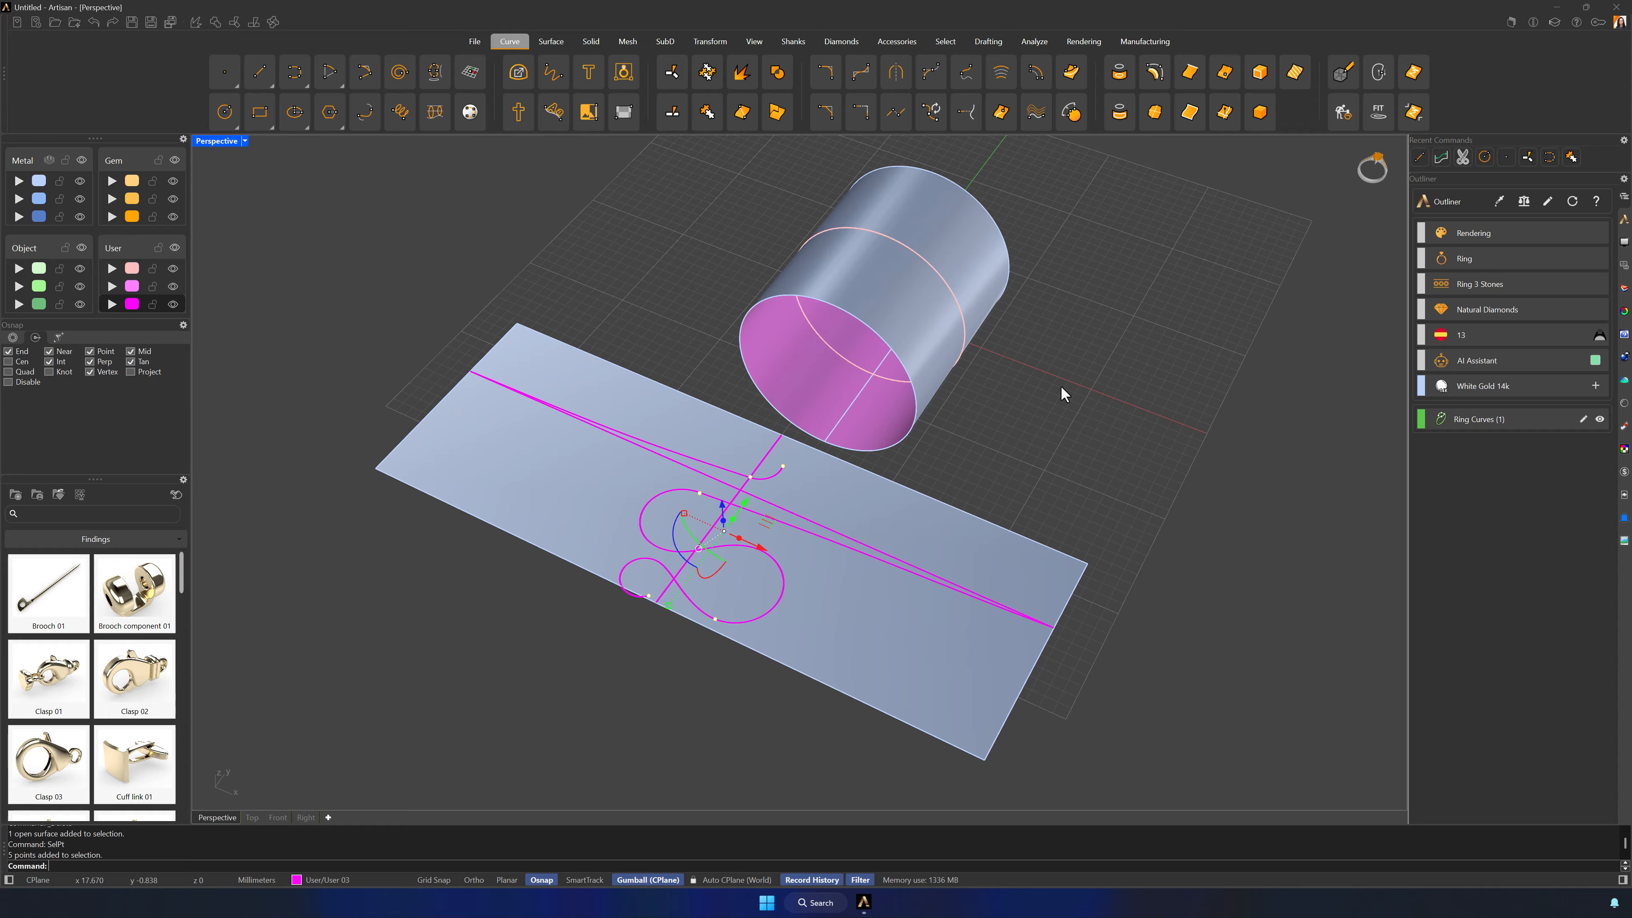
{"action": "key", "text": "Delete"}
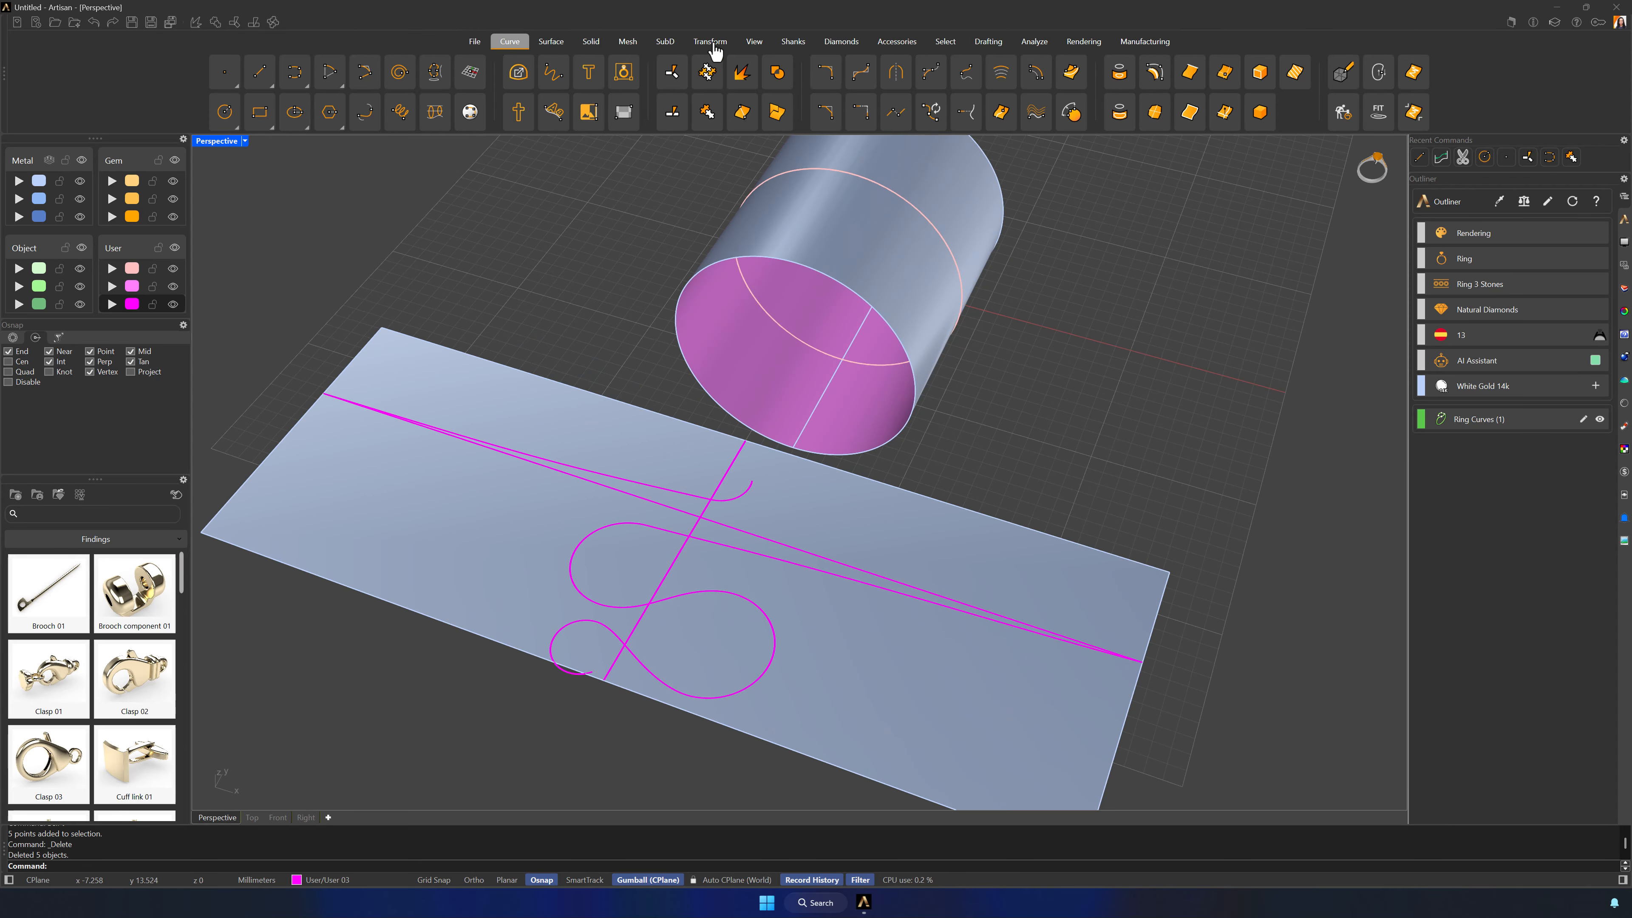
Start Smart Flow by Curve with the horizontal centre line as base curve and the cylinder's ring curve as target curve.
{"action": "left_click", "coordinate": [712, 43]}
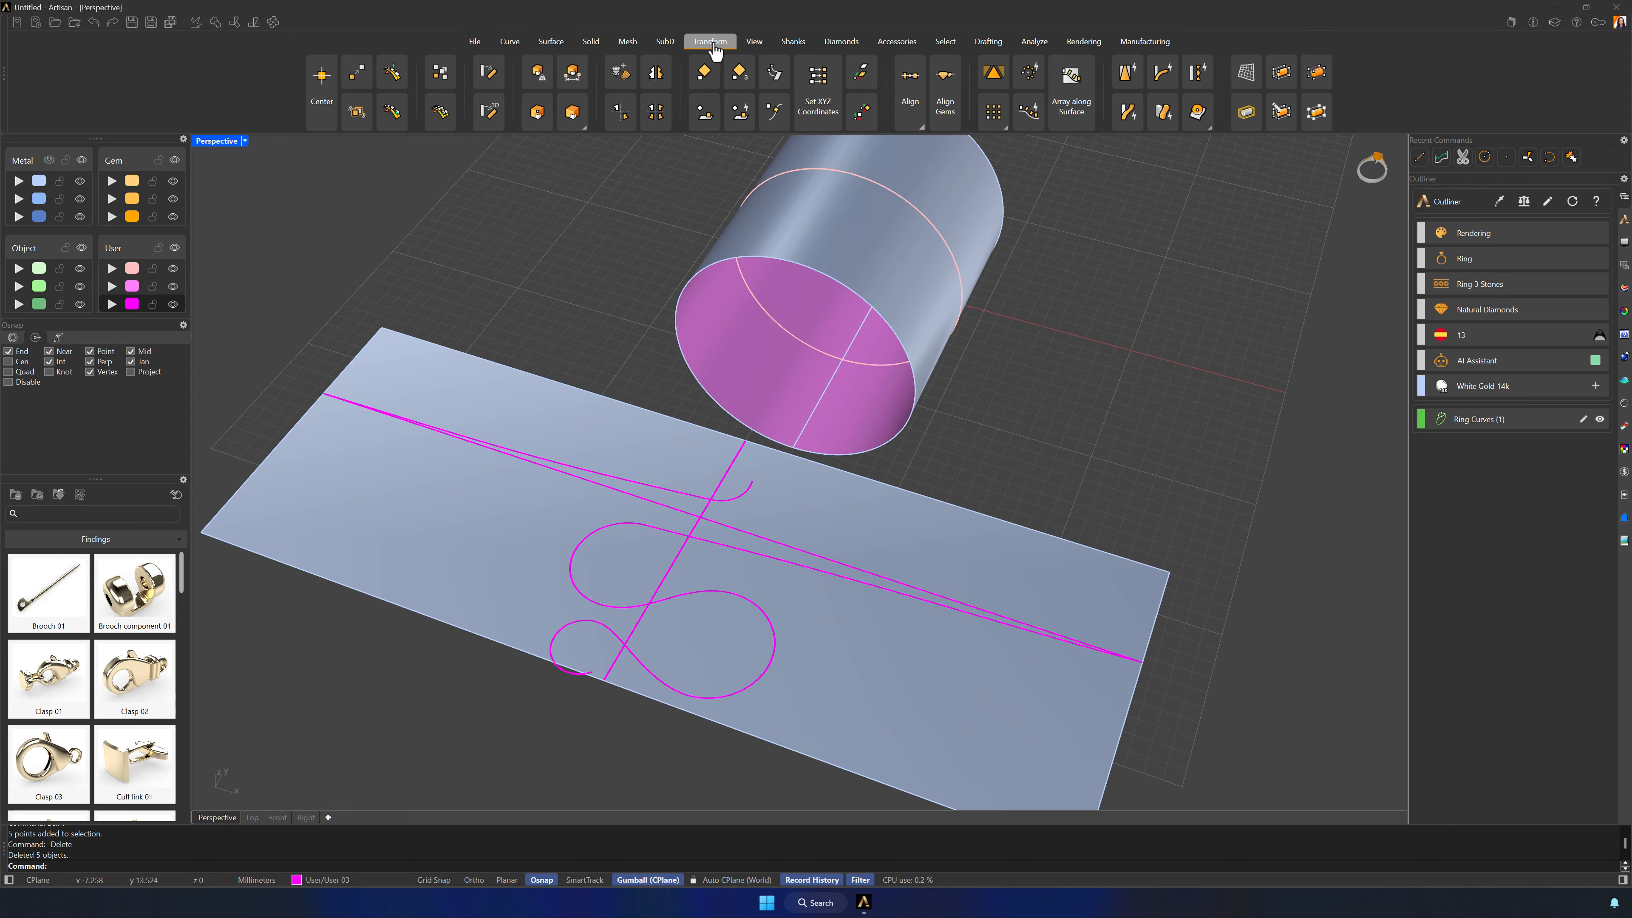
{"action": "left_click", "coordinate": [1129, 112]}
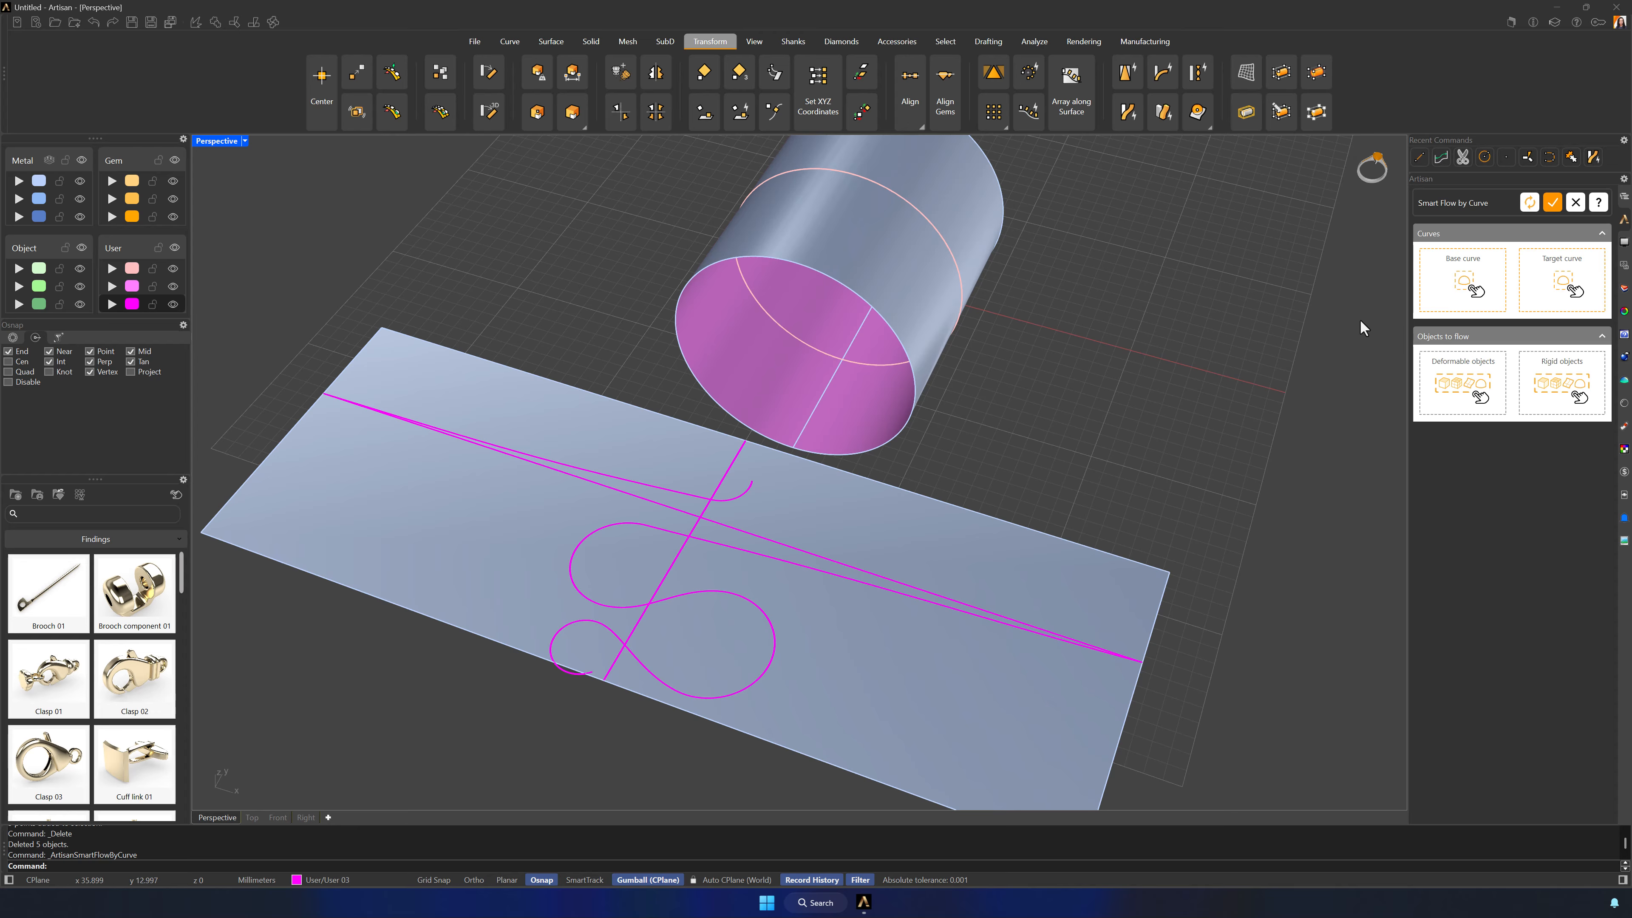
{"action": "left_click", "coordinate": [777, 543]}
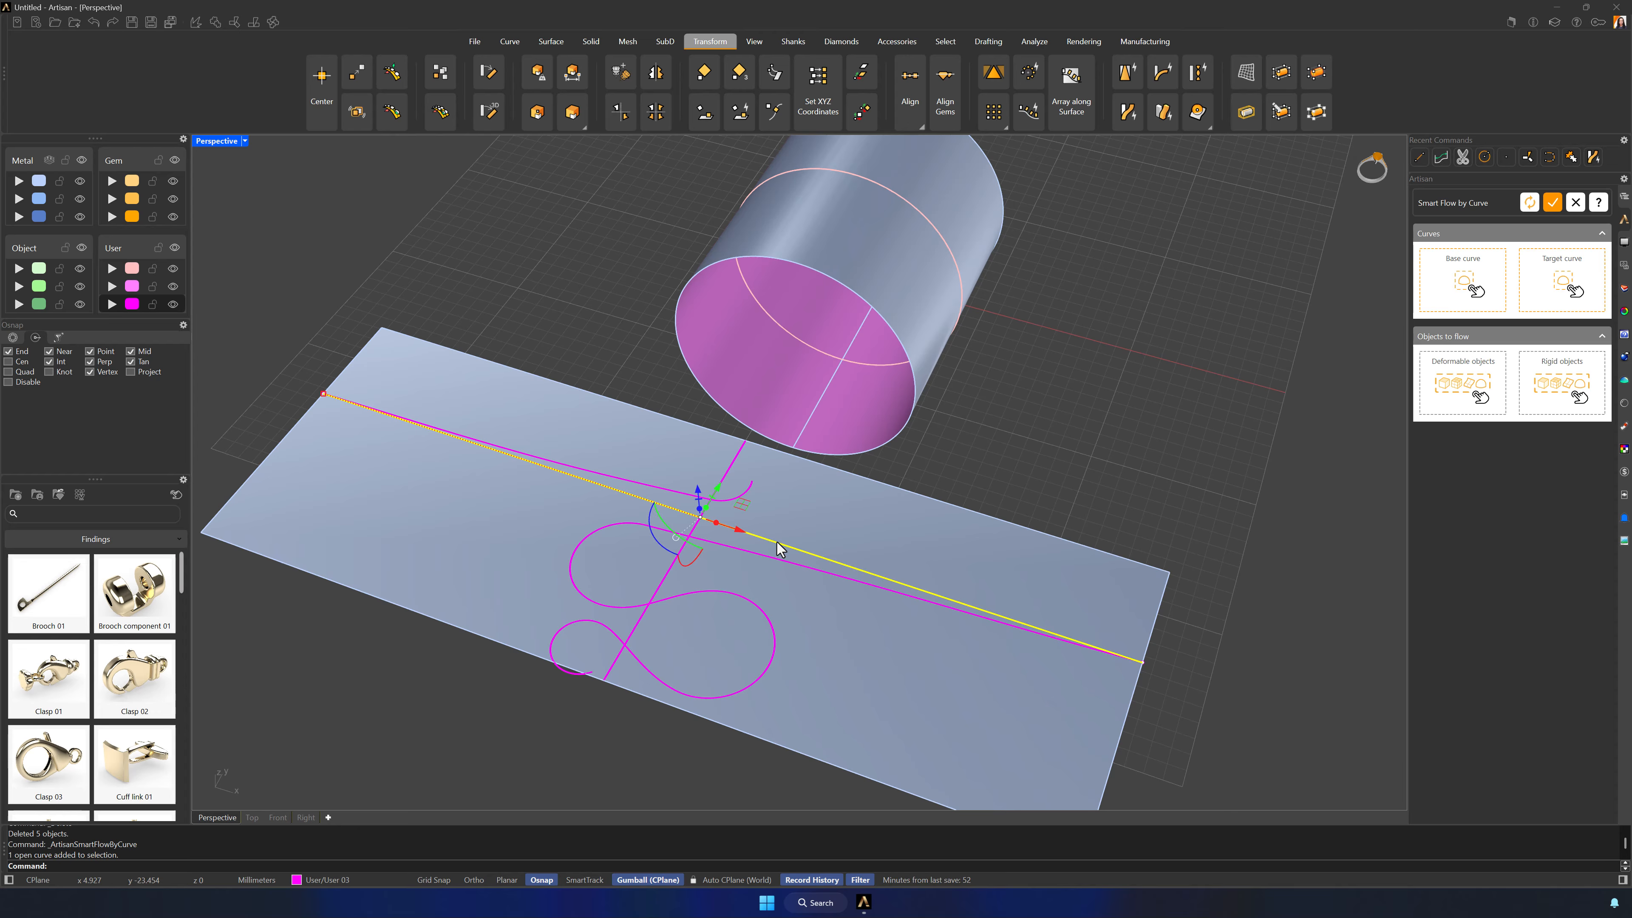
{"action": "left_click", "coordinate": [1459, 287]}
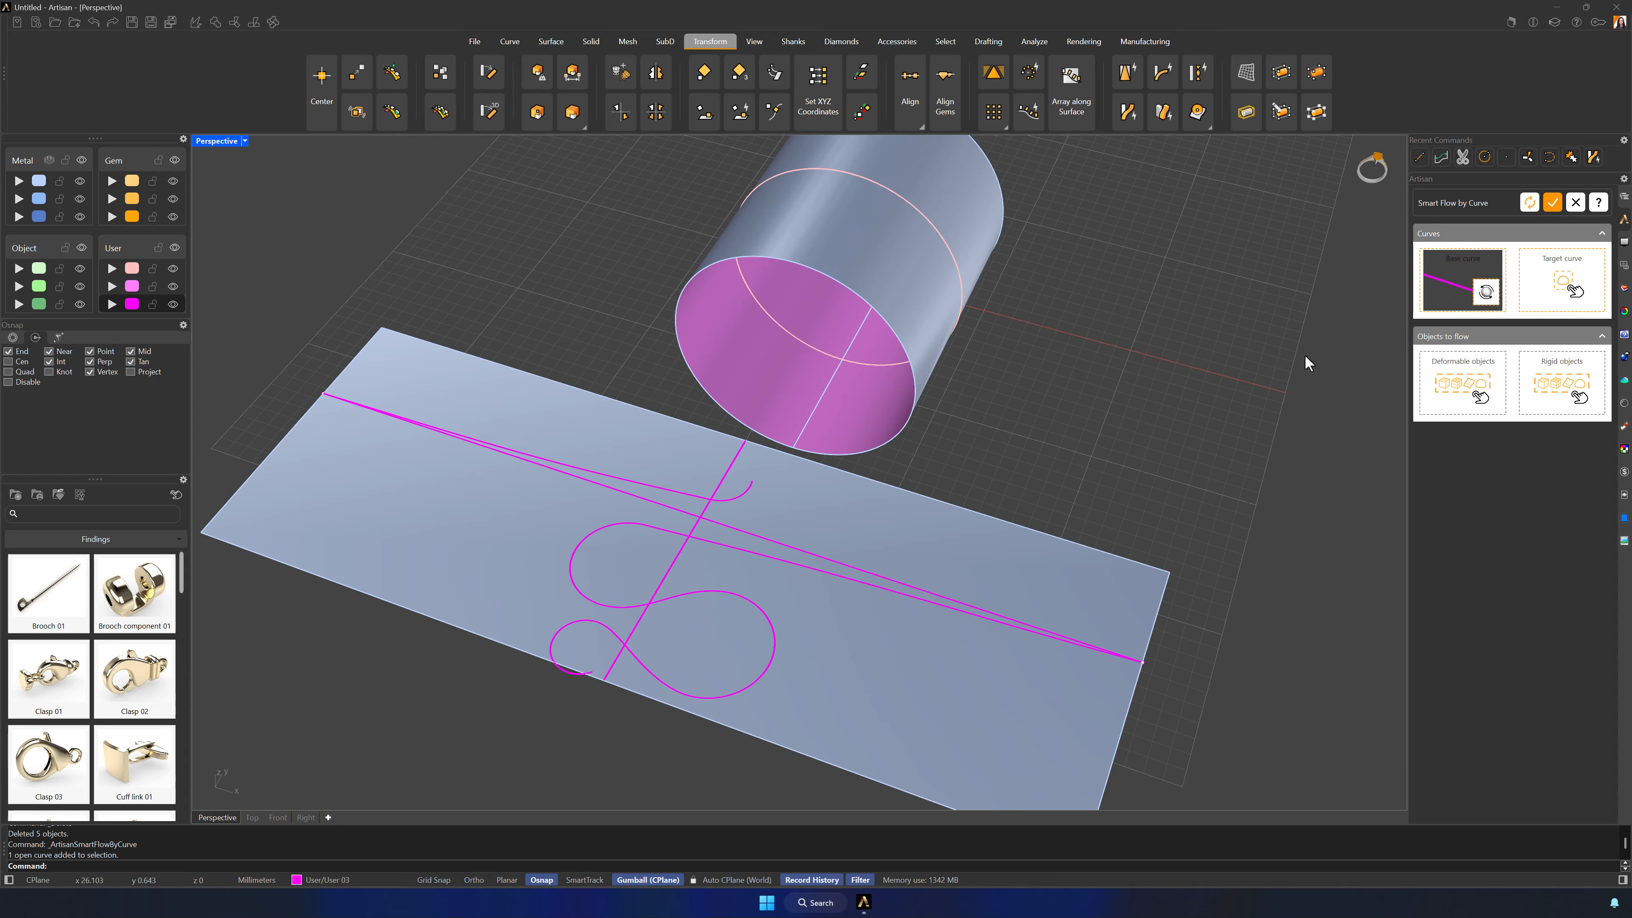
{"action": "left_click", "coordinate": [917, 216]}
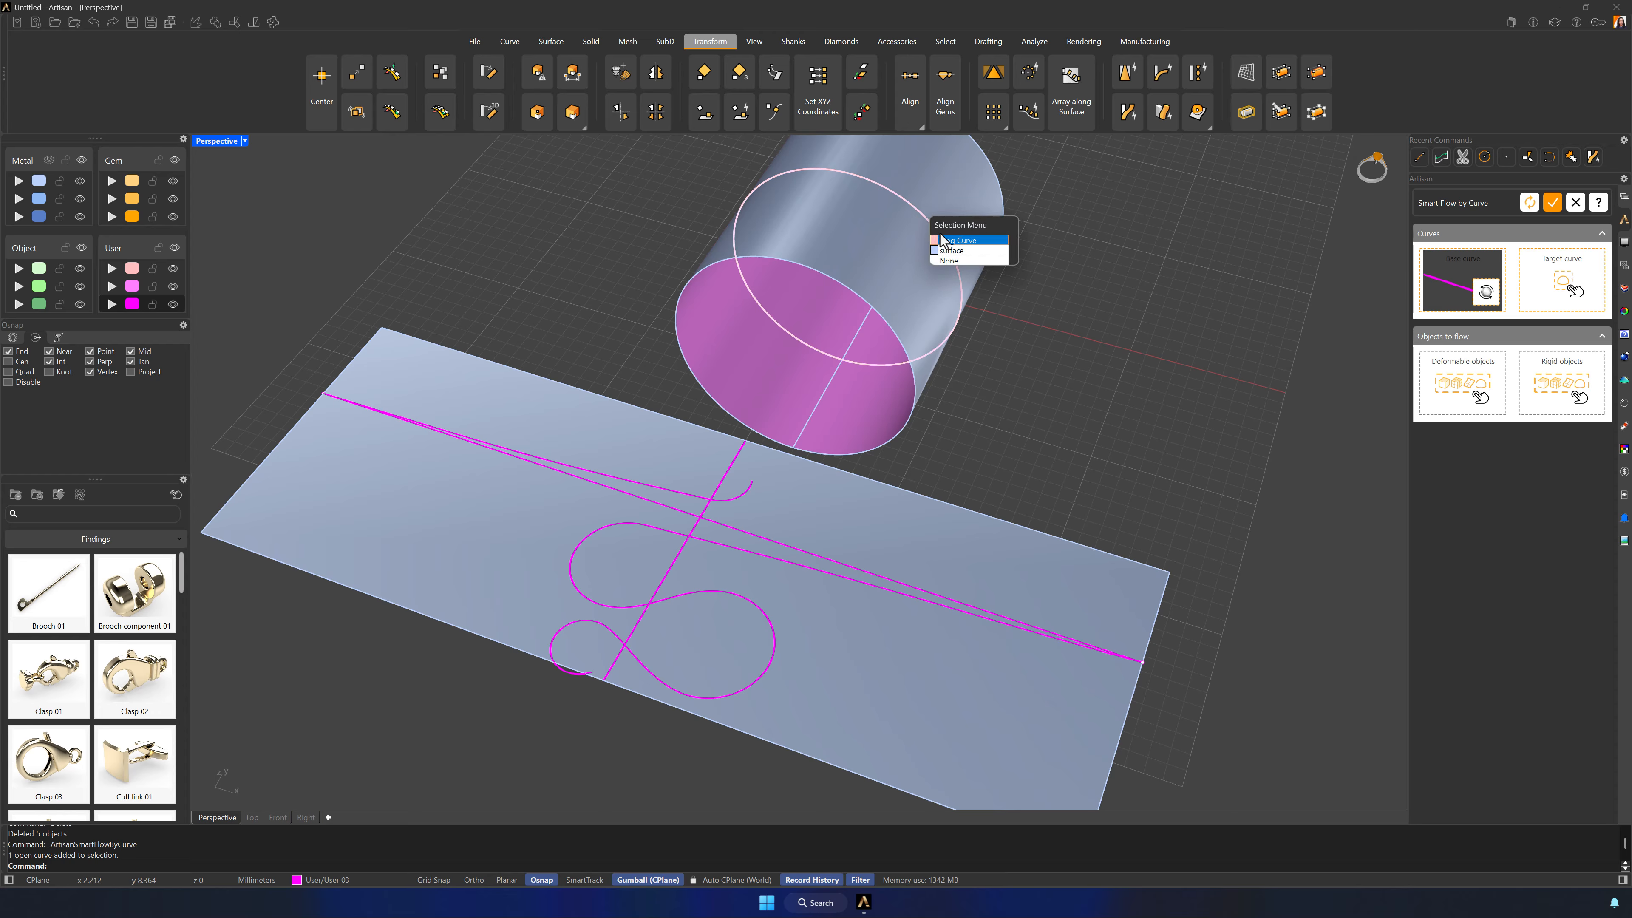
{"action": "left_click", "coordinate": [948, 226]}
{"action": "left_click", "coordinate": [1556, 286]}
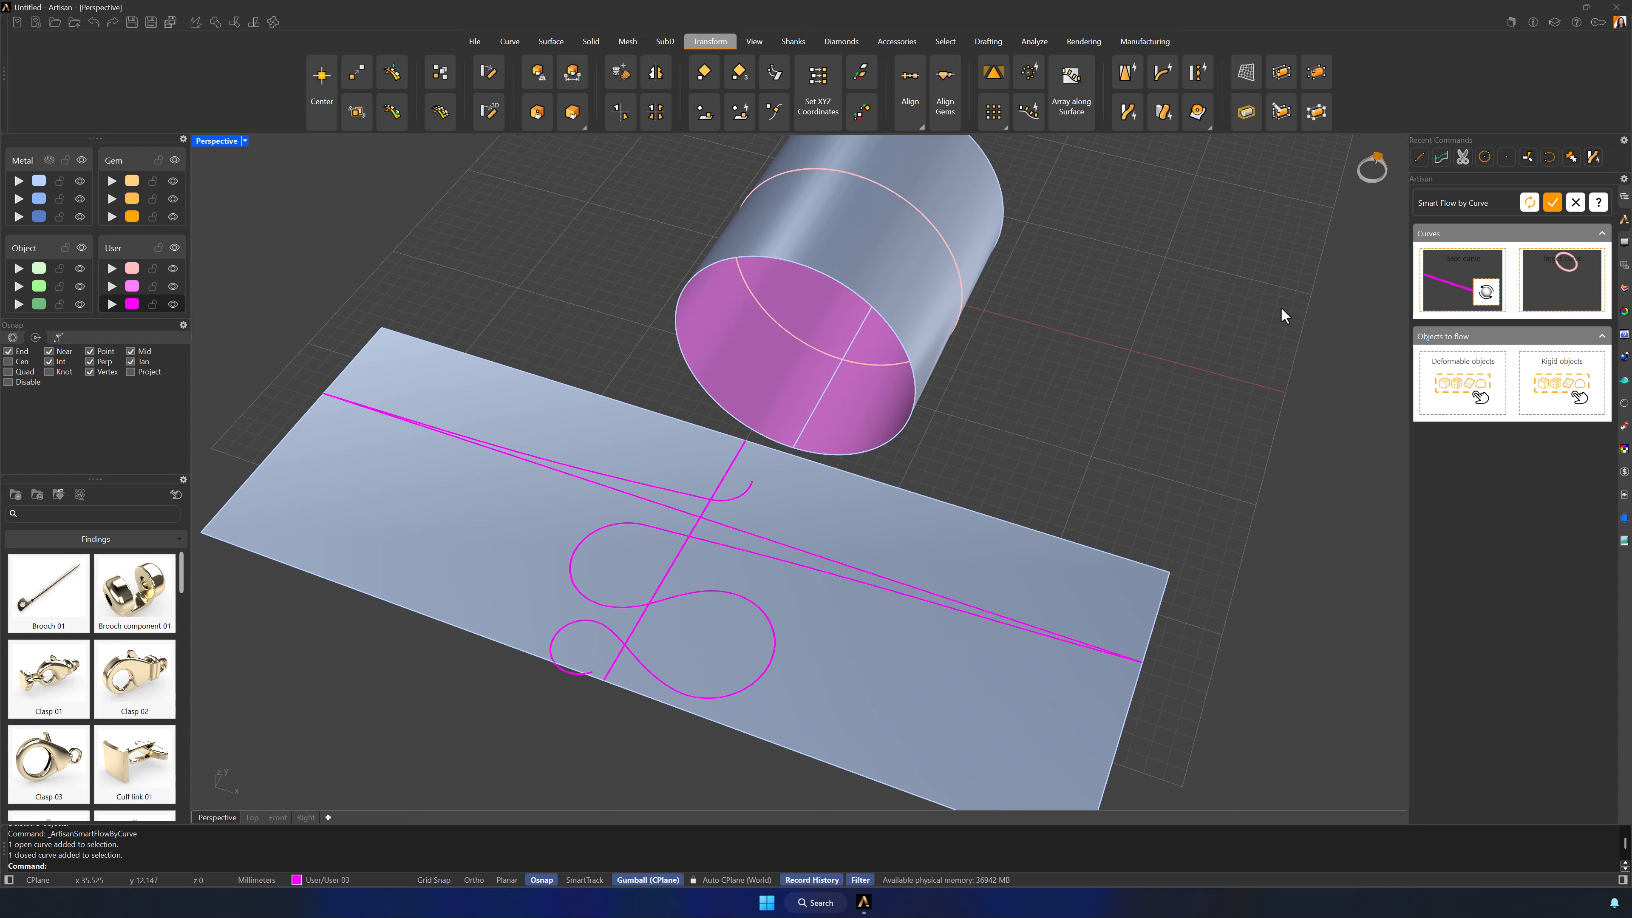
Assign the upper arc-ended curve and the looping S-shaped curve as deformable objects for the flow.
{"action": "left_click", "coordinate": [733, 501]}
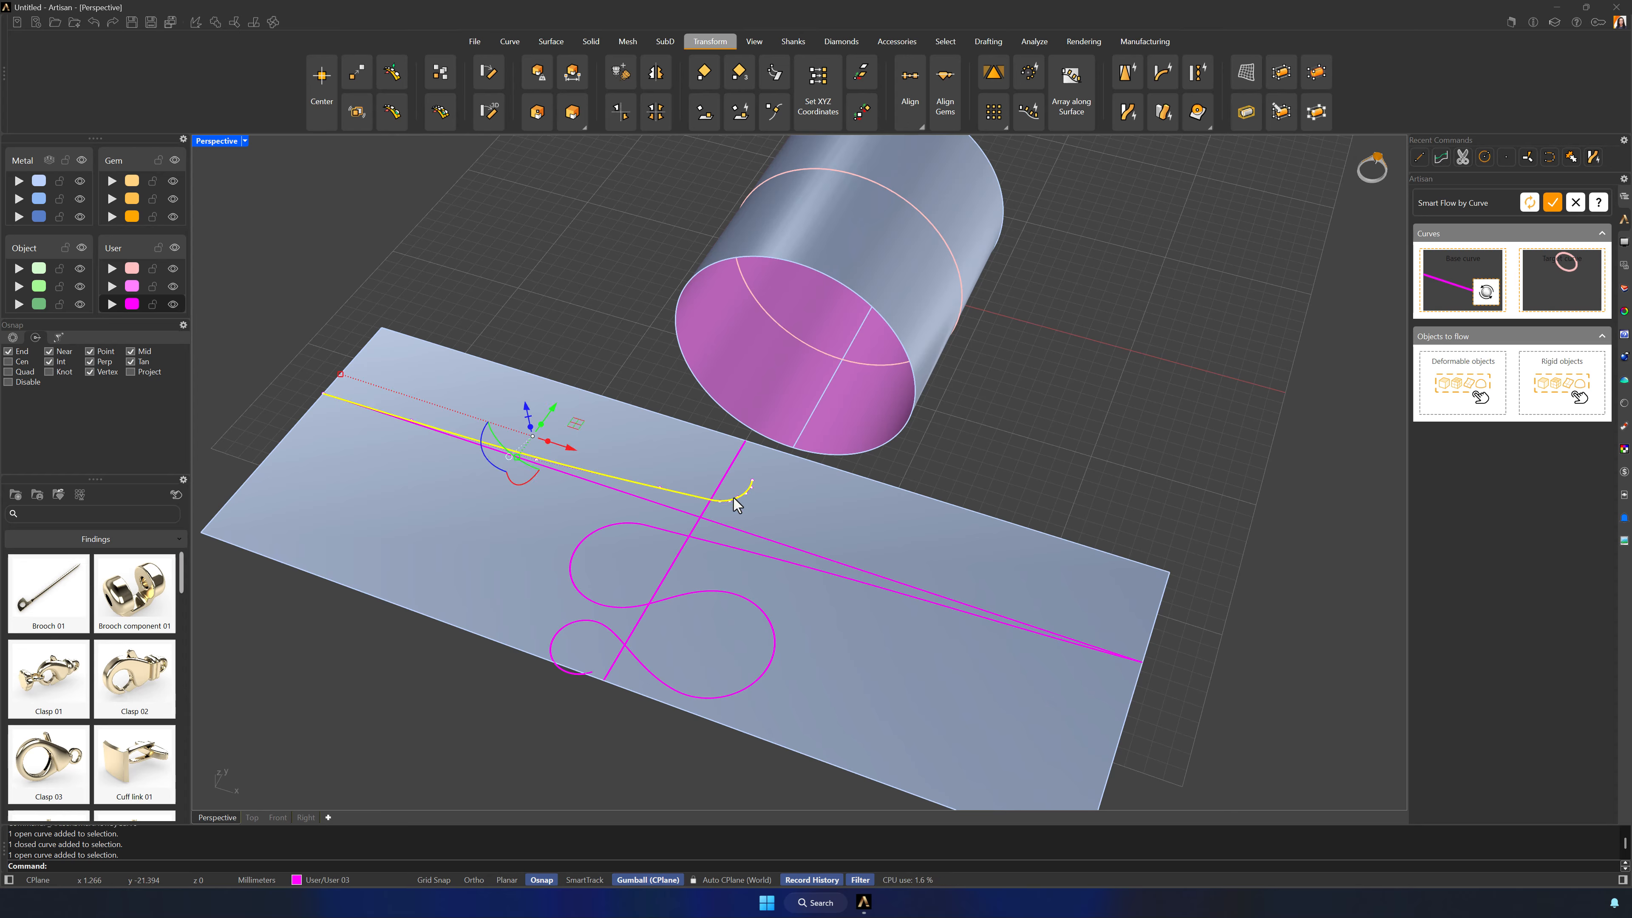
{"action": "left_click", "coordinate": [615, 531]}
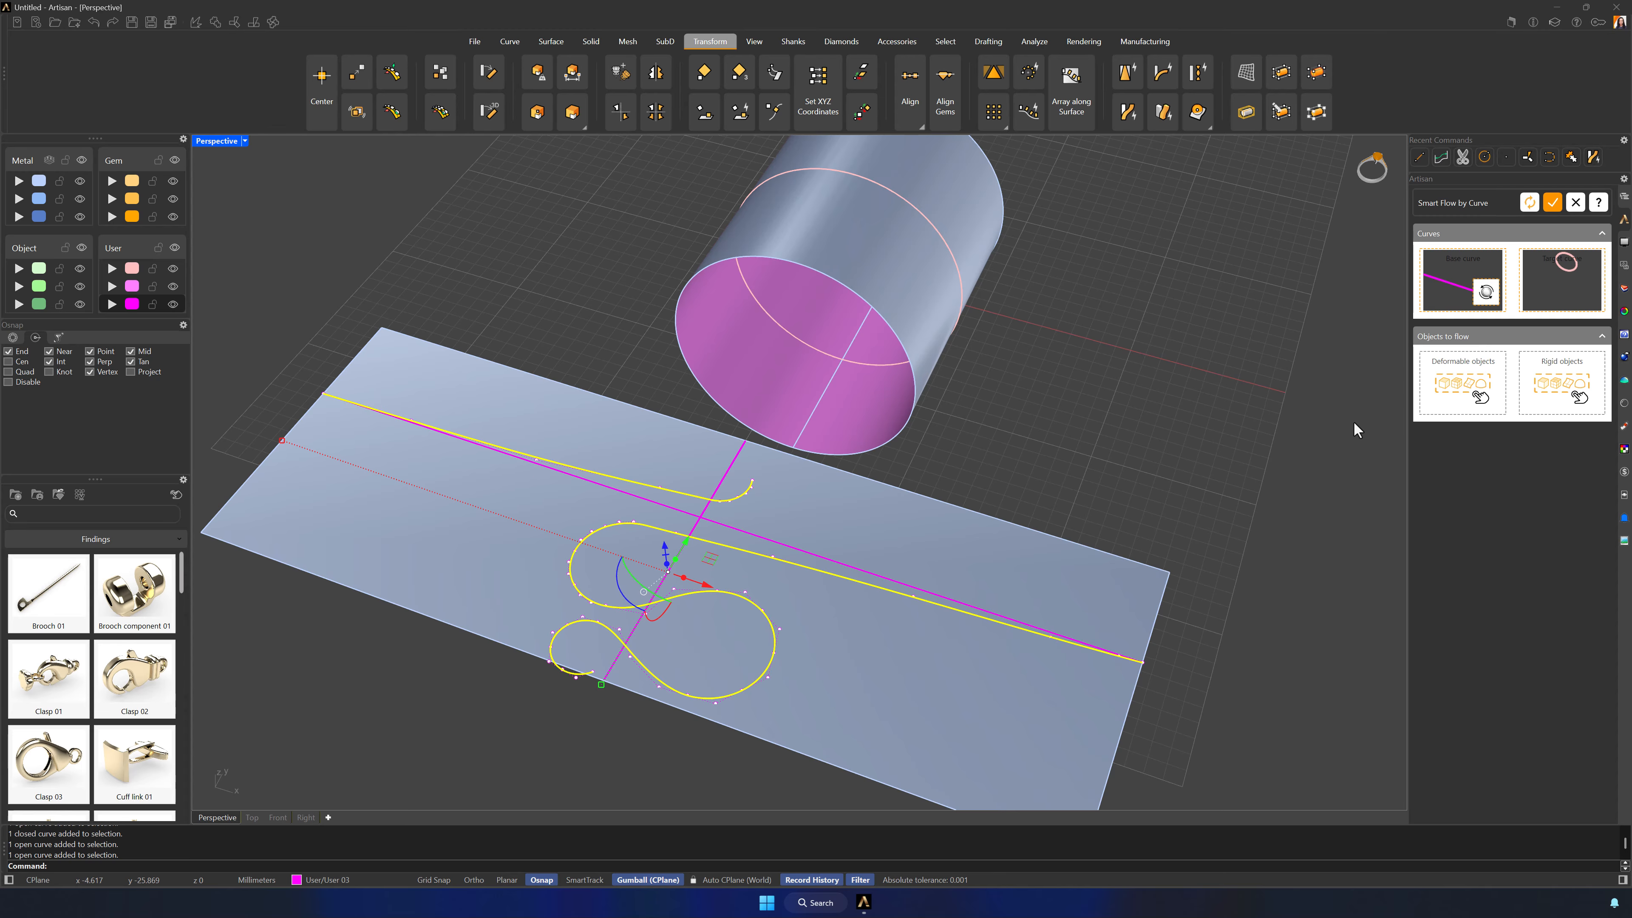
{"action": "left_click", "coordinate": [1462, 394]}
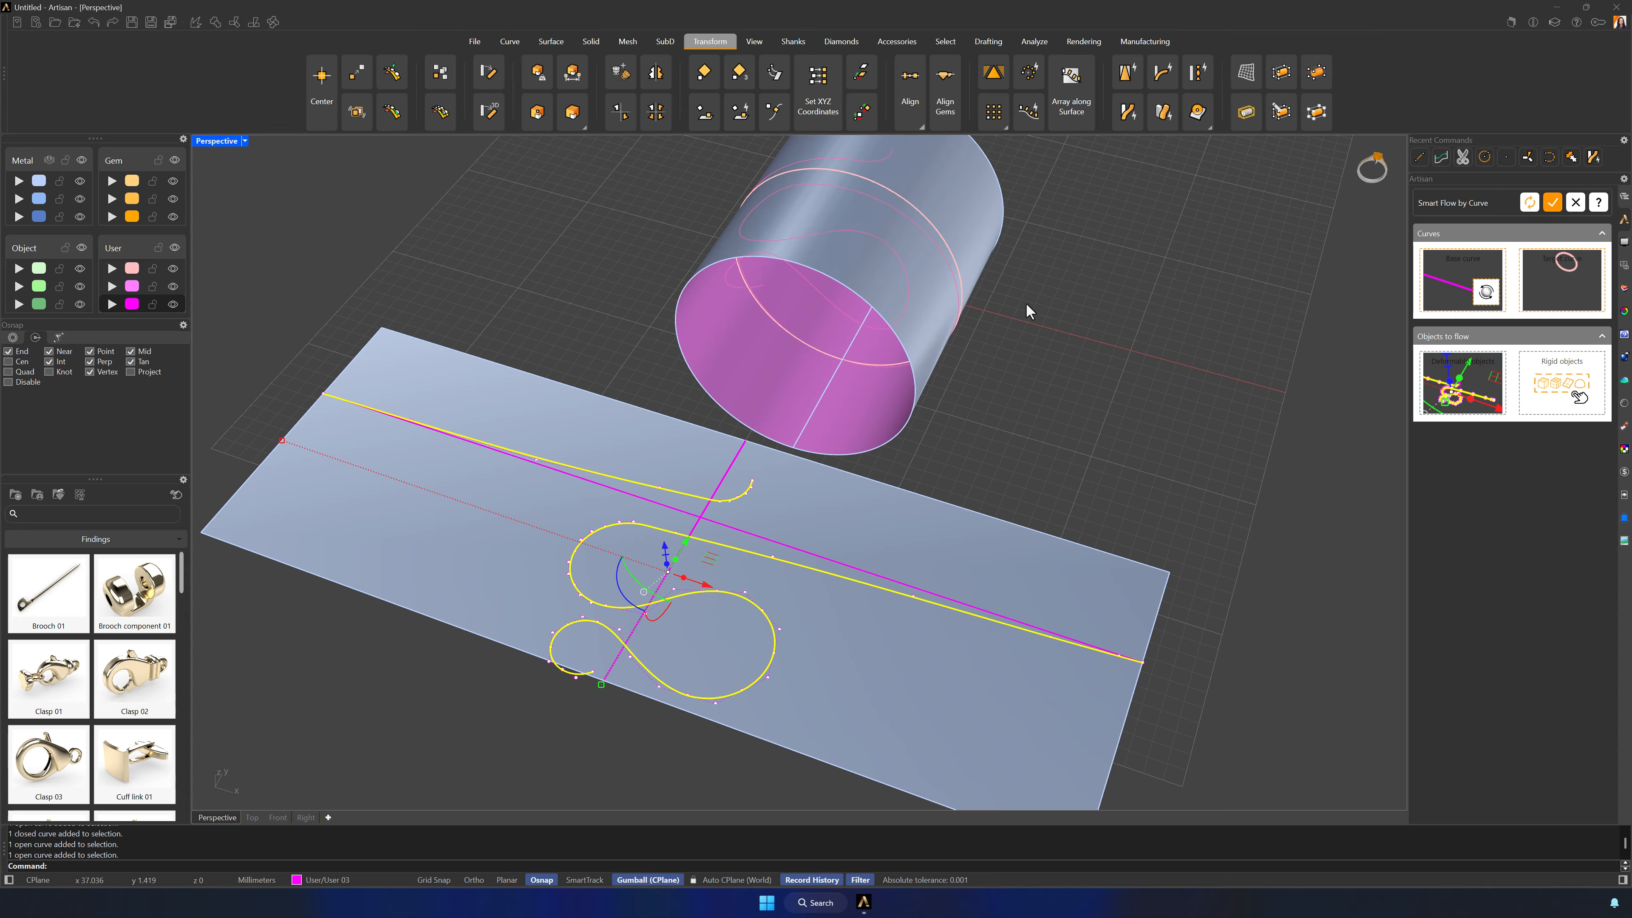
{"action": "right_click_drag", "start_coordinate": [1027, 310], "coordinate": [1064, 422]}
{"action": "right_click_drag", "start_coordinate": [1063, 422], "coordinate": [897, 467]}
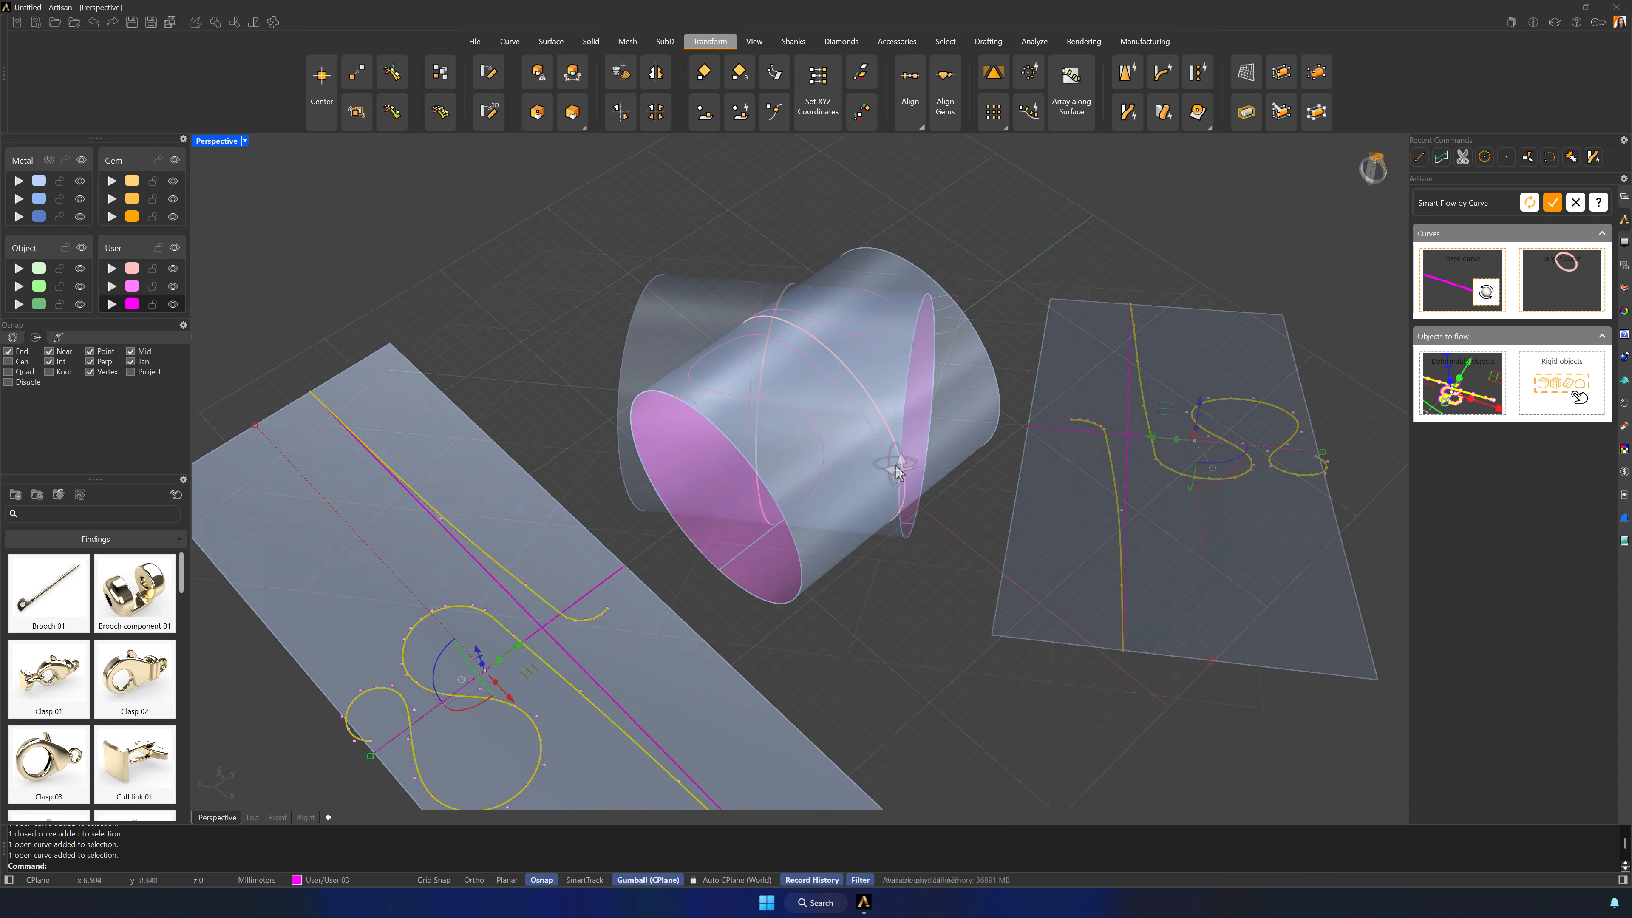
Shift the cylinder along its axis toward the flat surface and accept the Smart Flow by Curve operation.
{"action": "left_click", "coordinate": [947, 406]}
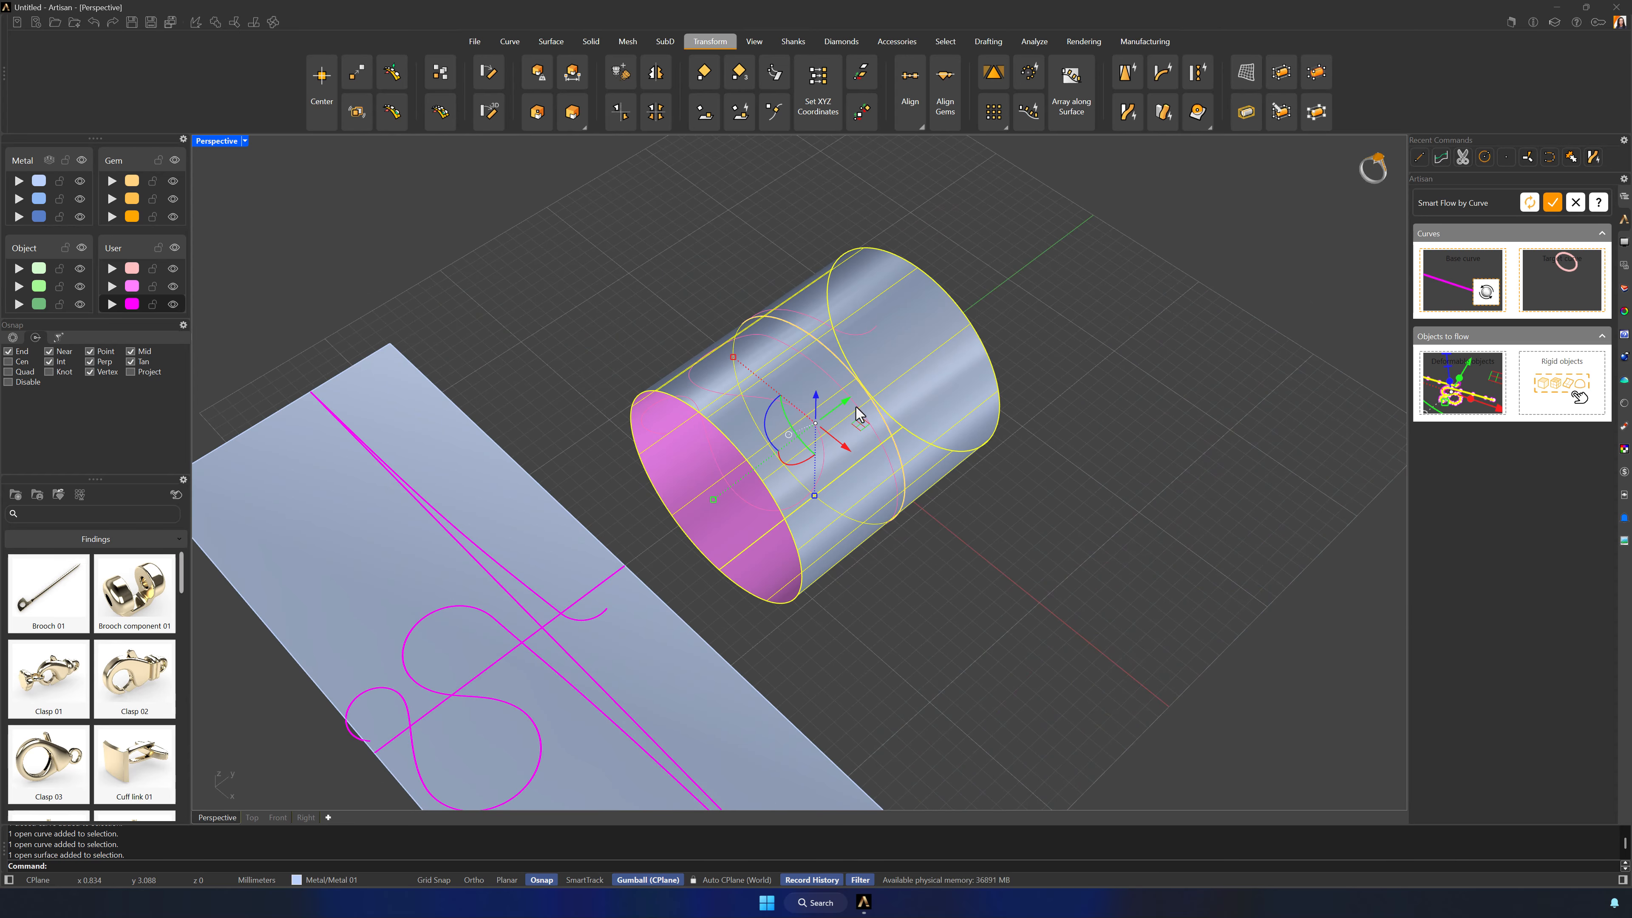
{"action": "left_click_drag", "start_coordinate": [858, 409], "coordinate": [797, 434]}
{"action": "left_click", "coordinate": [906, 557]}
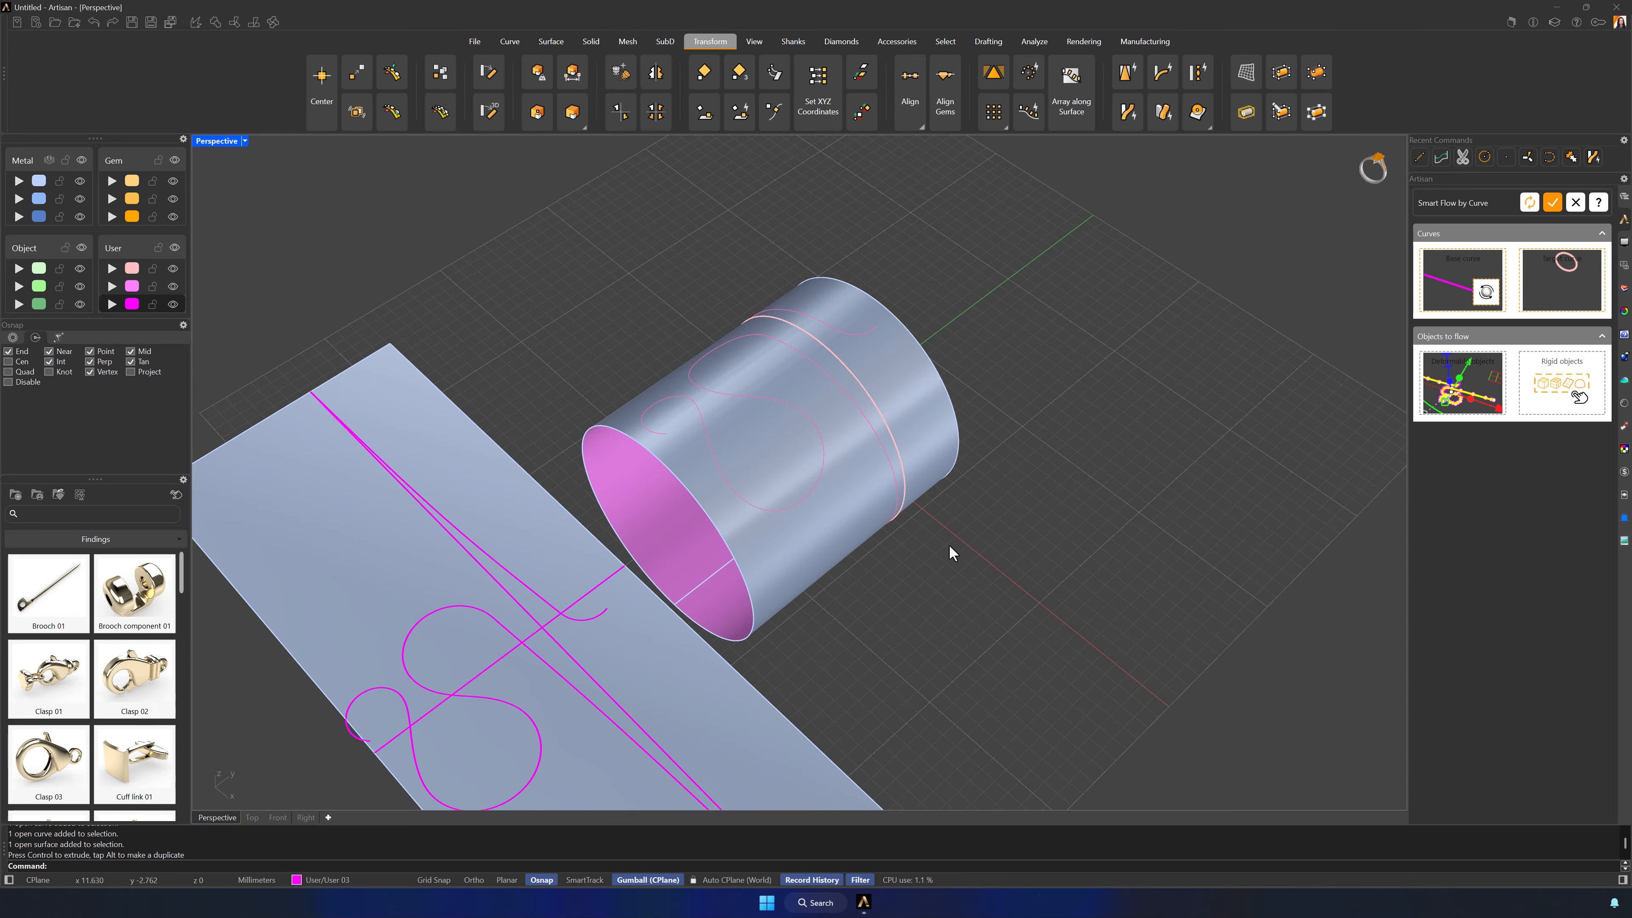
{"action": "right_click_drag", "start_coordinate": [957, 553], "coordinate": [1125, 480], "text": "shift"}
{"action": "left_click", "coordinate": [1553, 204]}
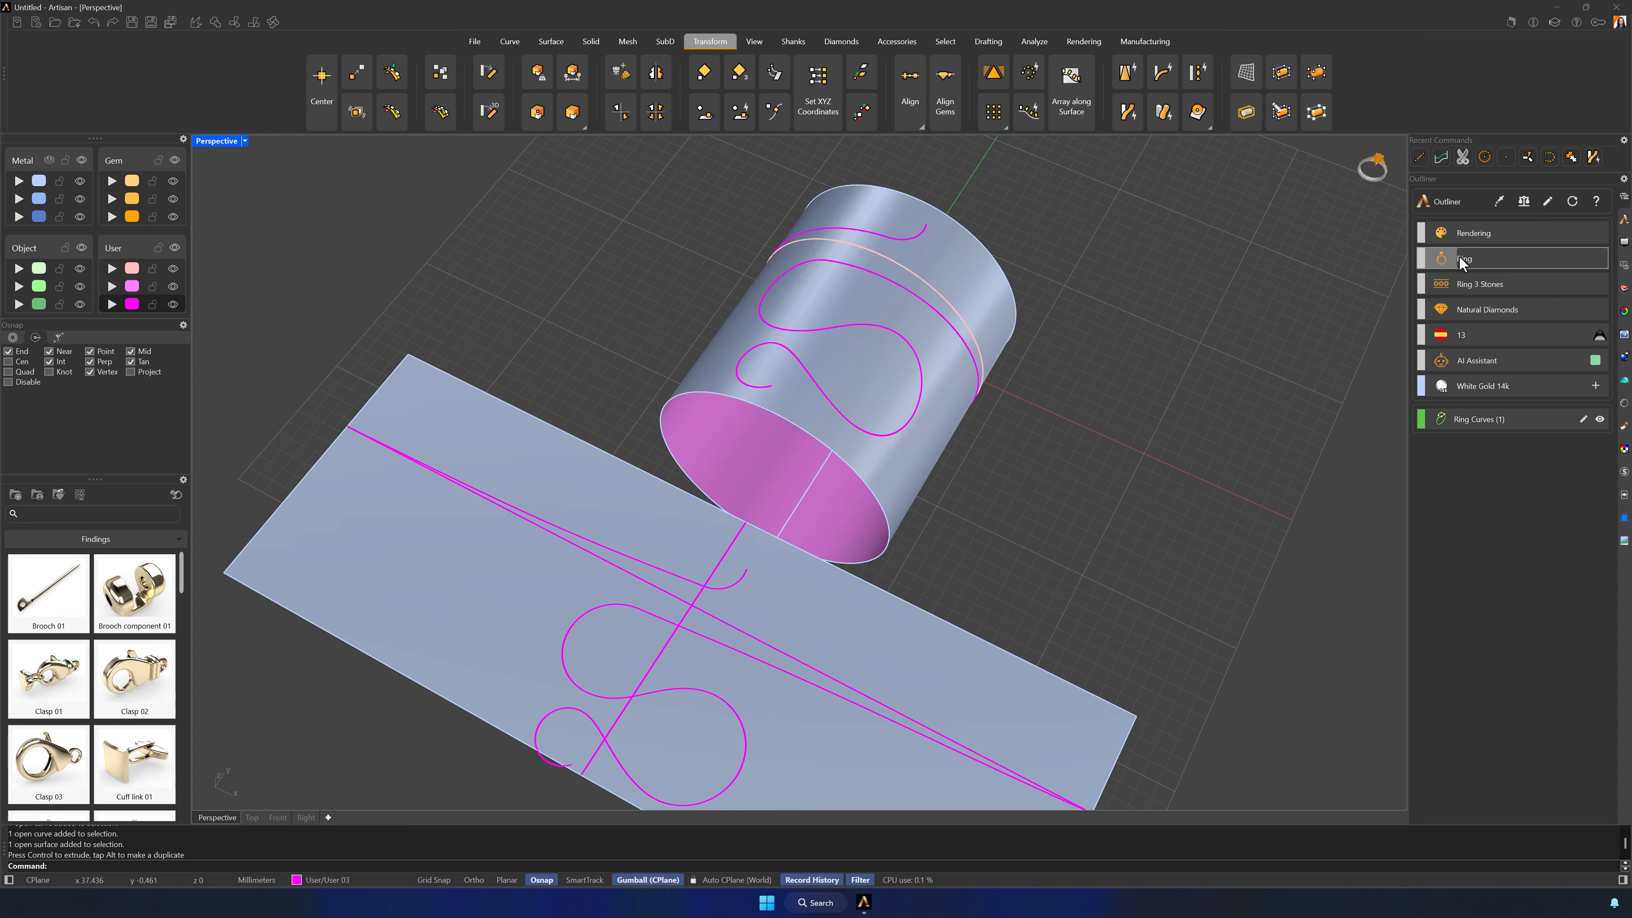
Join the two flowed curves on the cylinder into one open curve.
{"action": "left_click", "coordinate": [903, 295]}
{"action": "left_click", "coordinate": [913, 237], "text": "shift"}
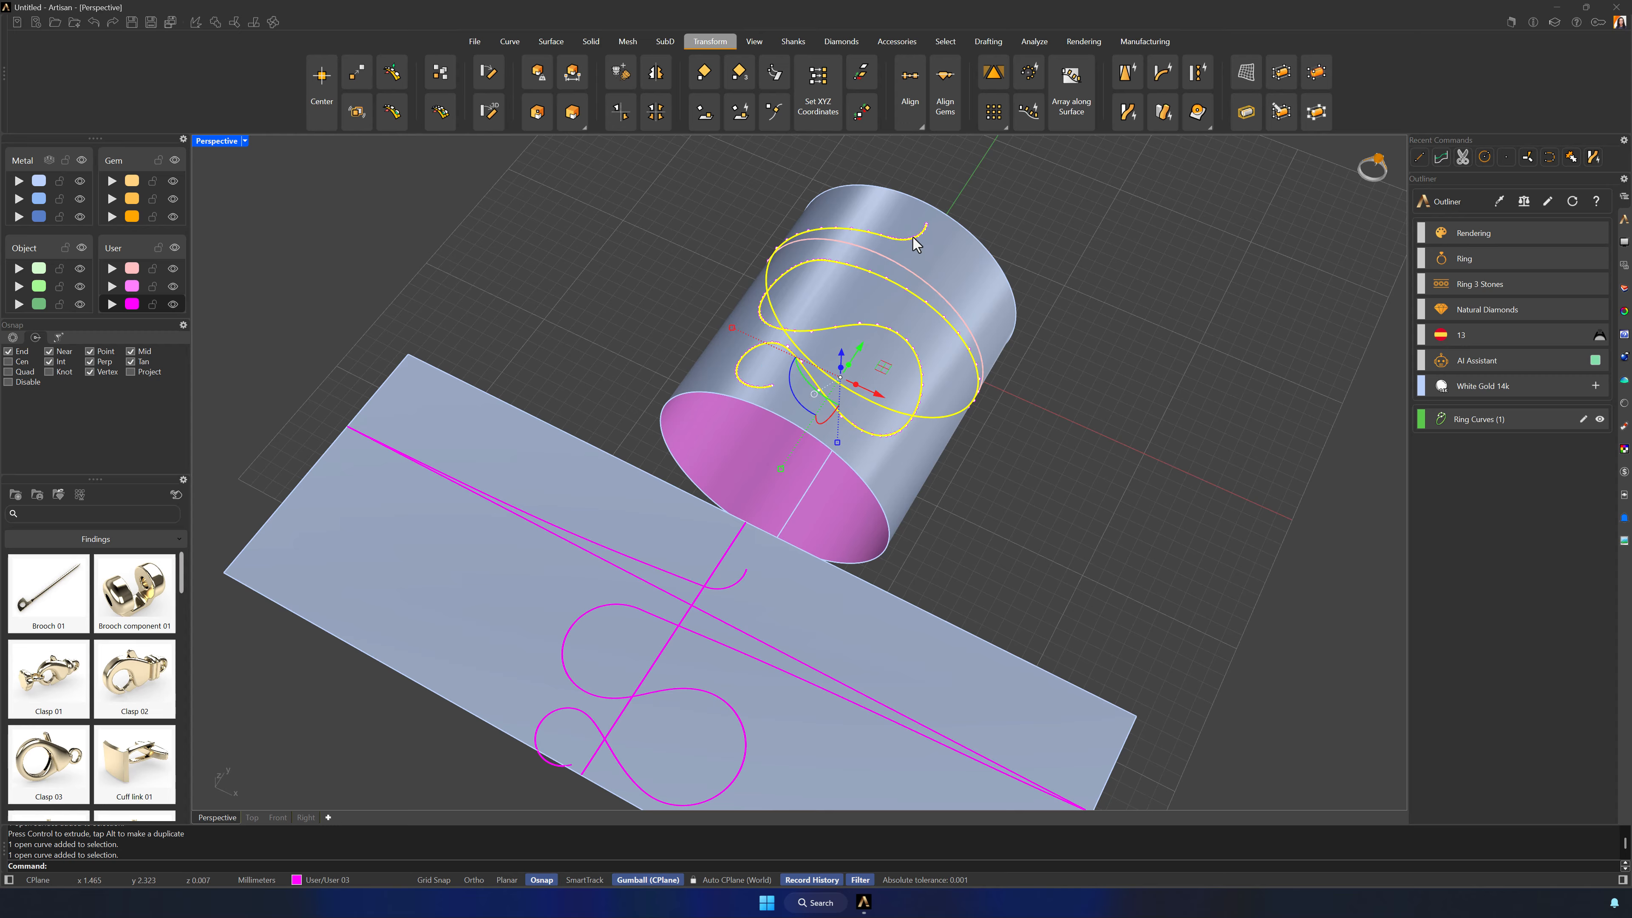
{"action": "left_click", "coordinate": [215, 23]}
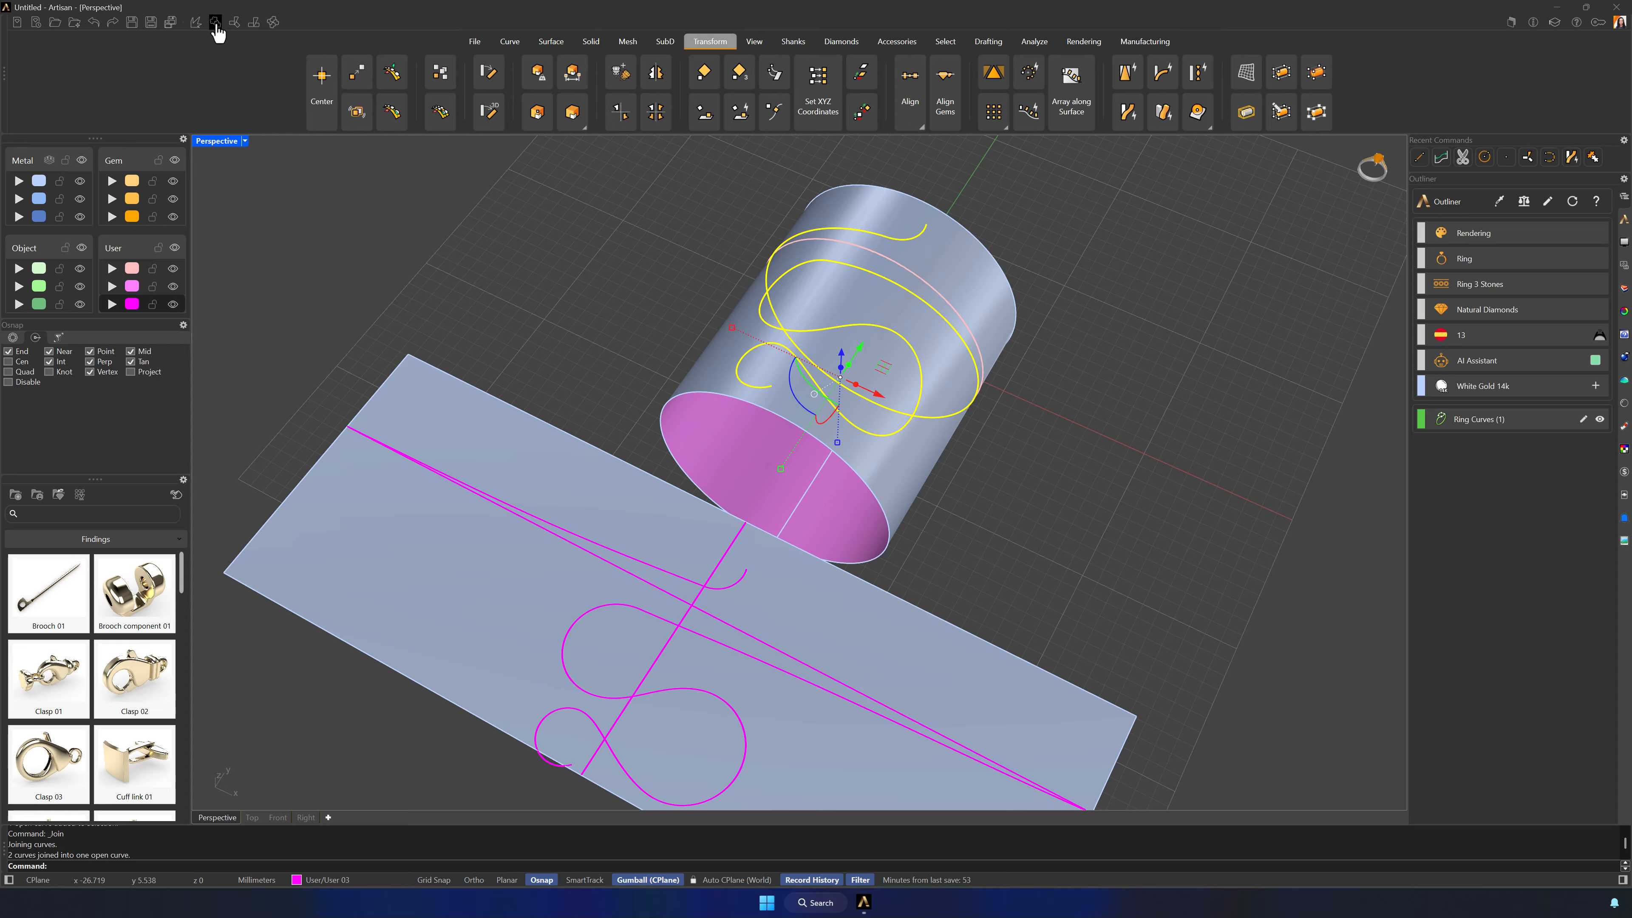
Simplify the joined ring curve with FitCrv at a fitting tolerance of 0.1 and degree 3.
{"action": "left_click", "coordinate": [916, 239]}
{"action": "left_click", "coordinate": [1376, 122]}
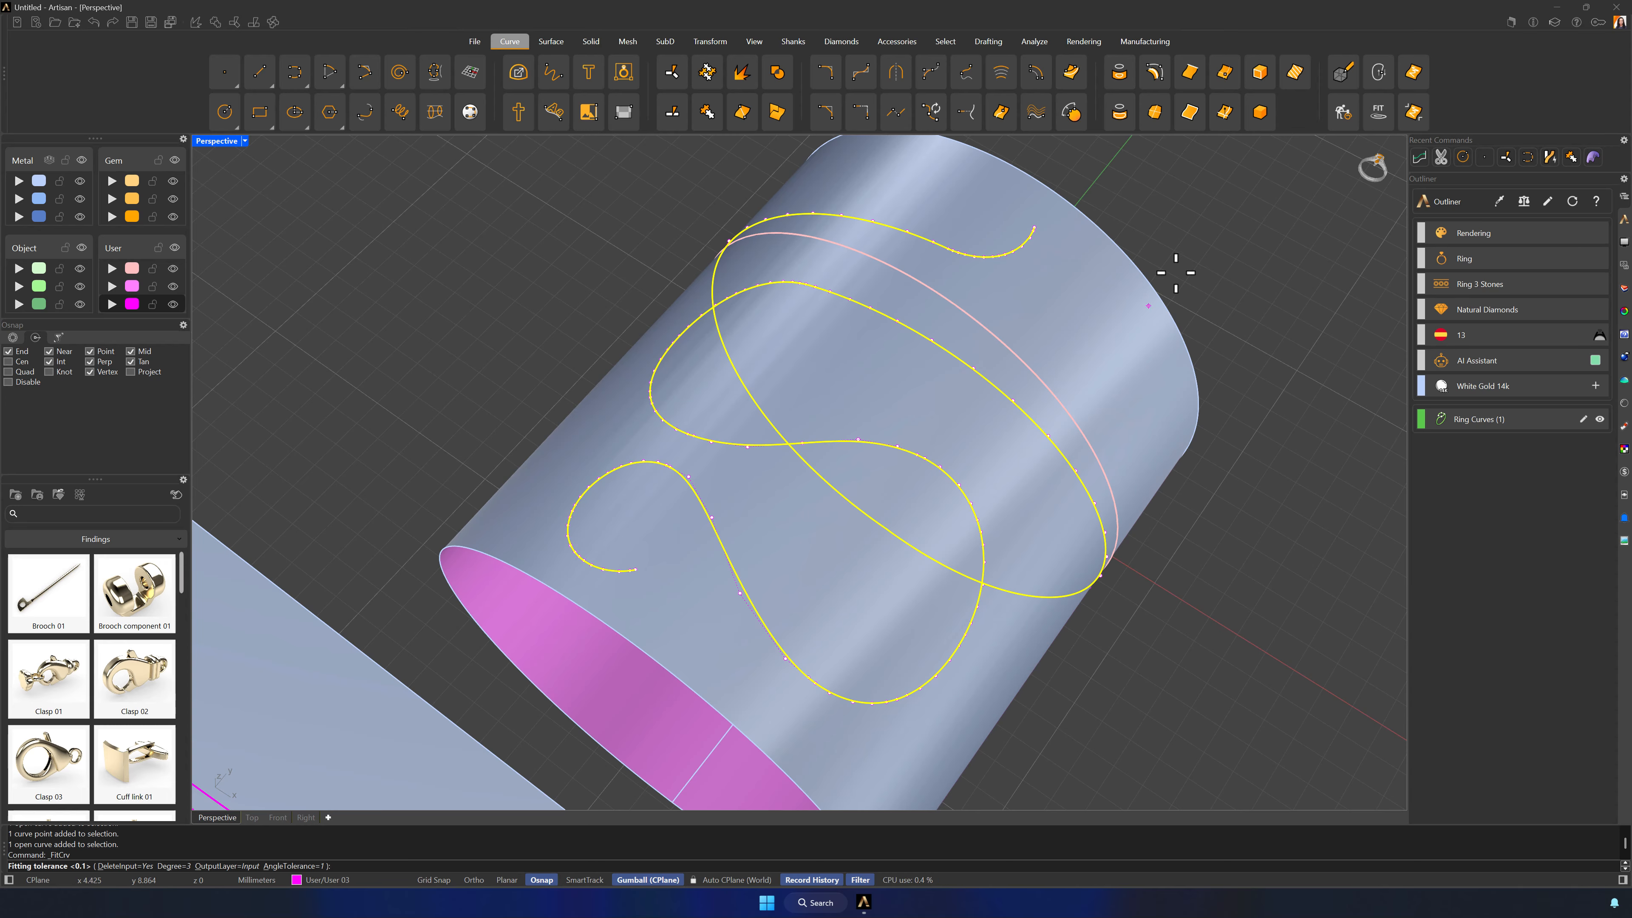
{"action": "key", "text": "Return"}
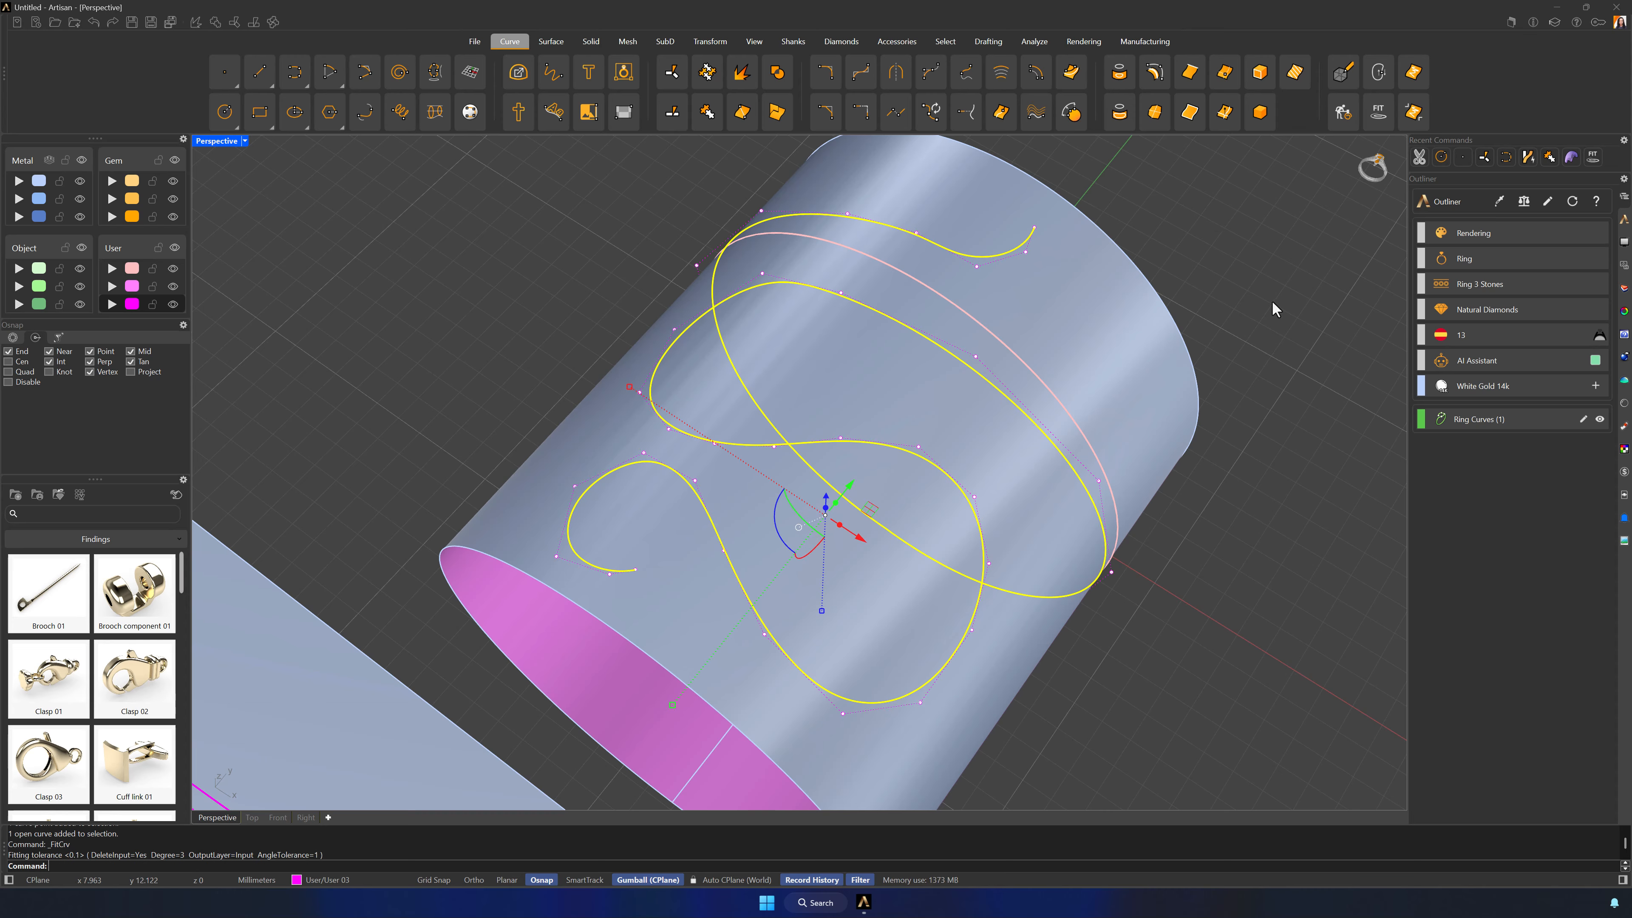
Start Smart Profiles on the fitted ring curve and apply preset PR001.
{"action": "left_click", "coordinate": [905, 42]}
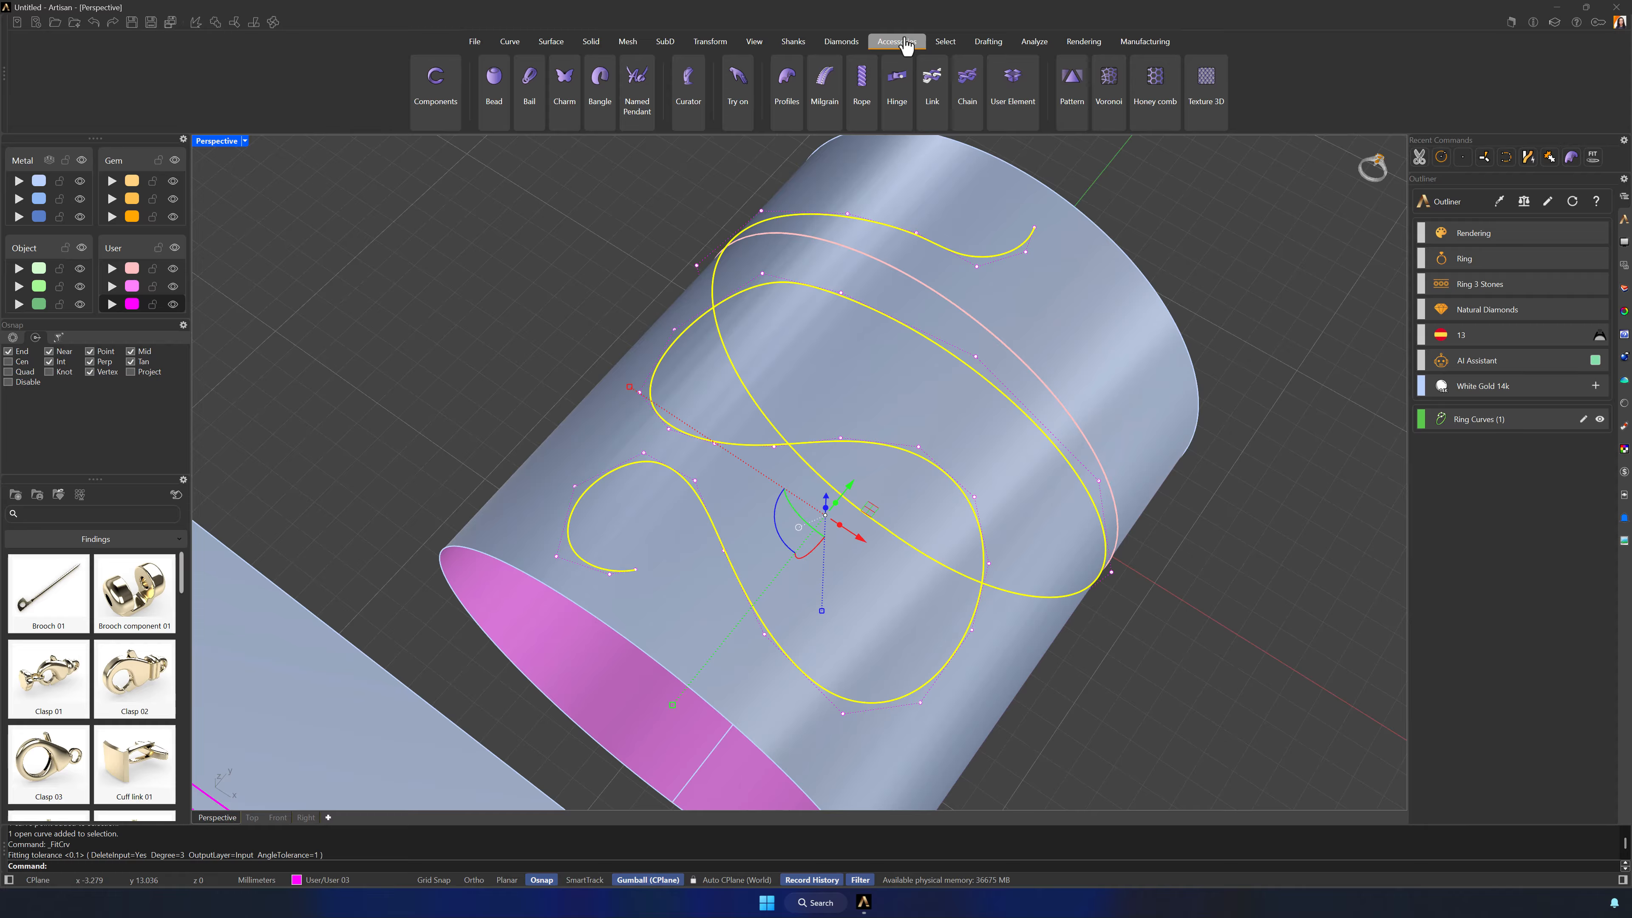
{"action": "left_click", "coordinate": [787, 84]}
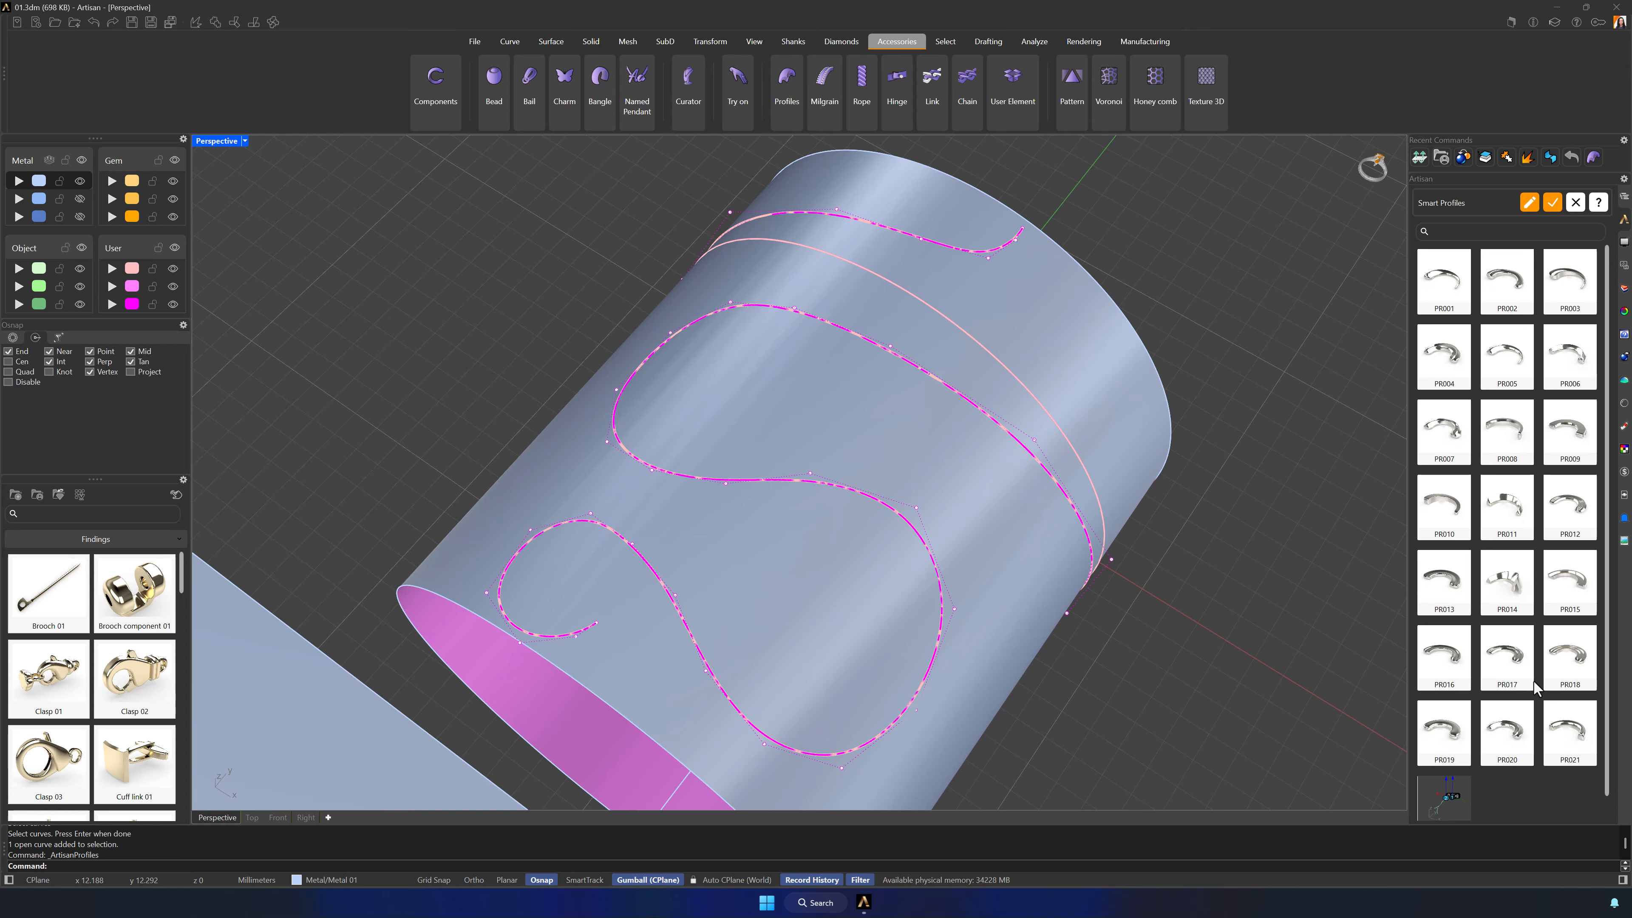
{"action": "left_click", "coordinate": [1445, 283]}
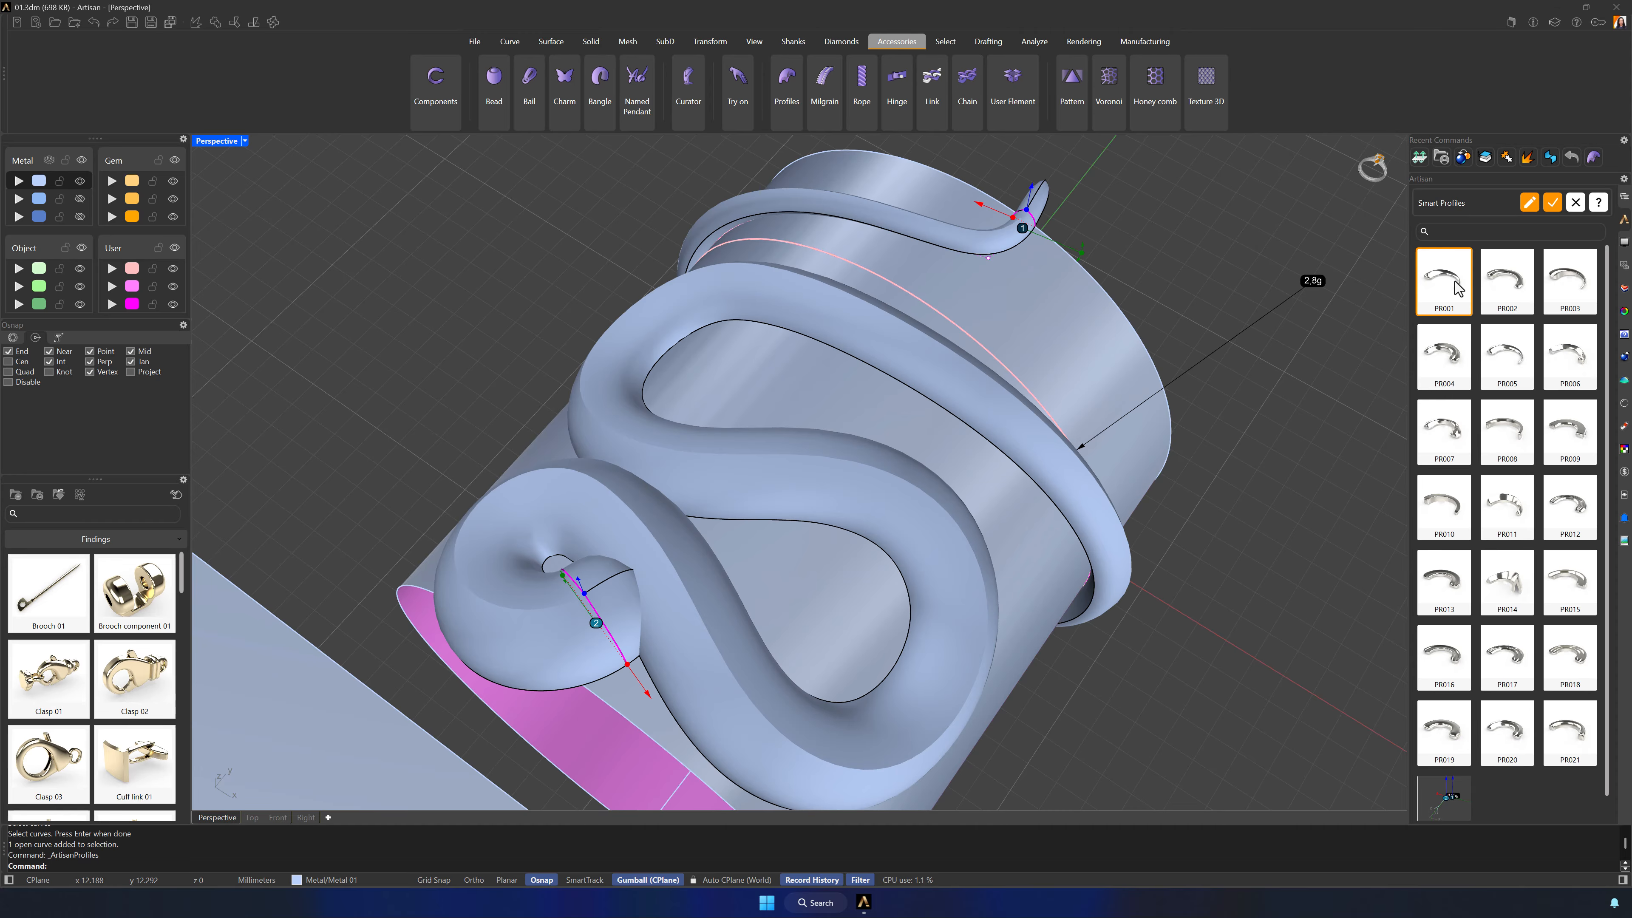
Reshape profile 1 into a rounded dome by deleting its lower side point and moving the other out to the upper corner, level with the apex.
{"action": "left_click", "coordinate": [1531, 204]}
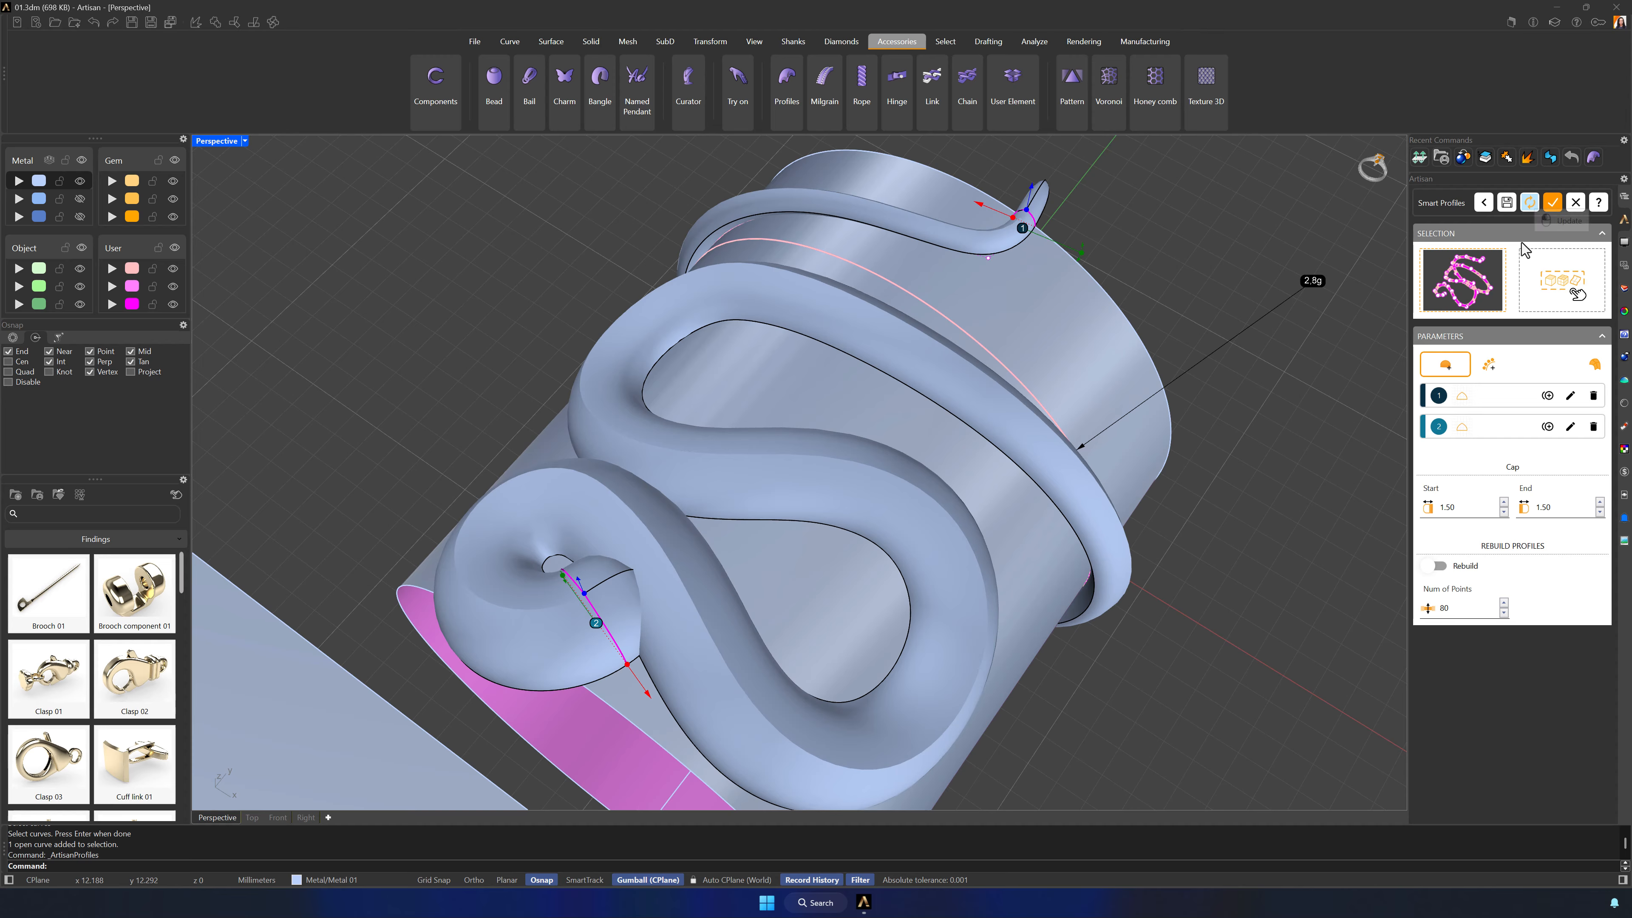
{"action": "left_click", "coordinate": [1462, 398]}
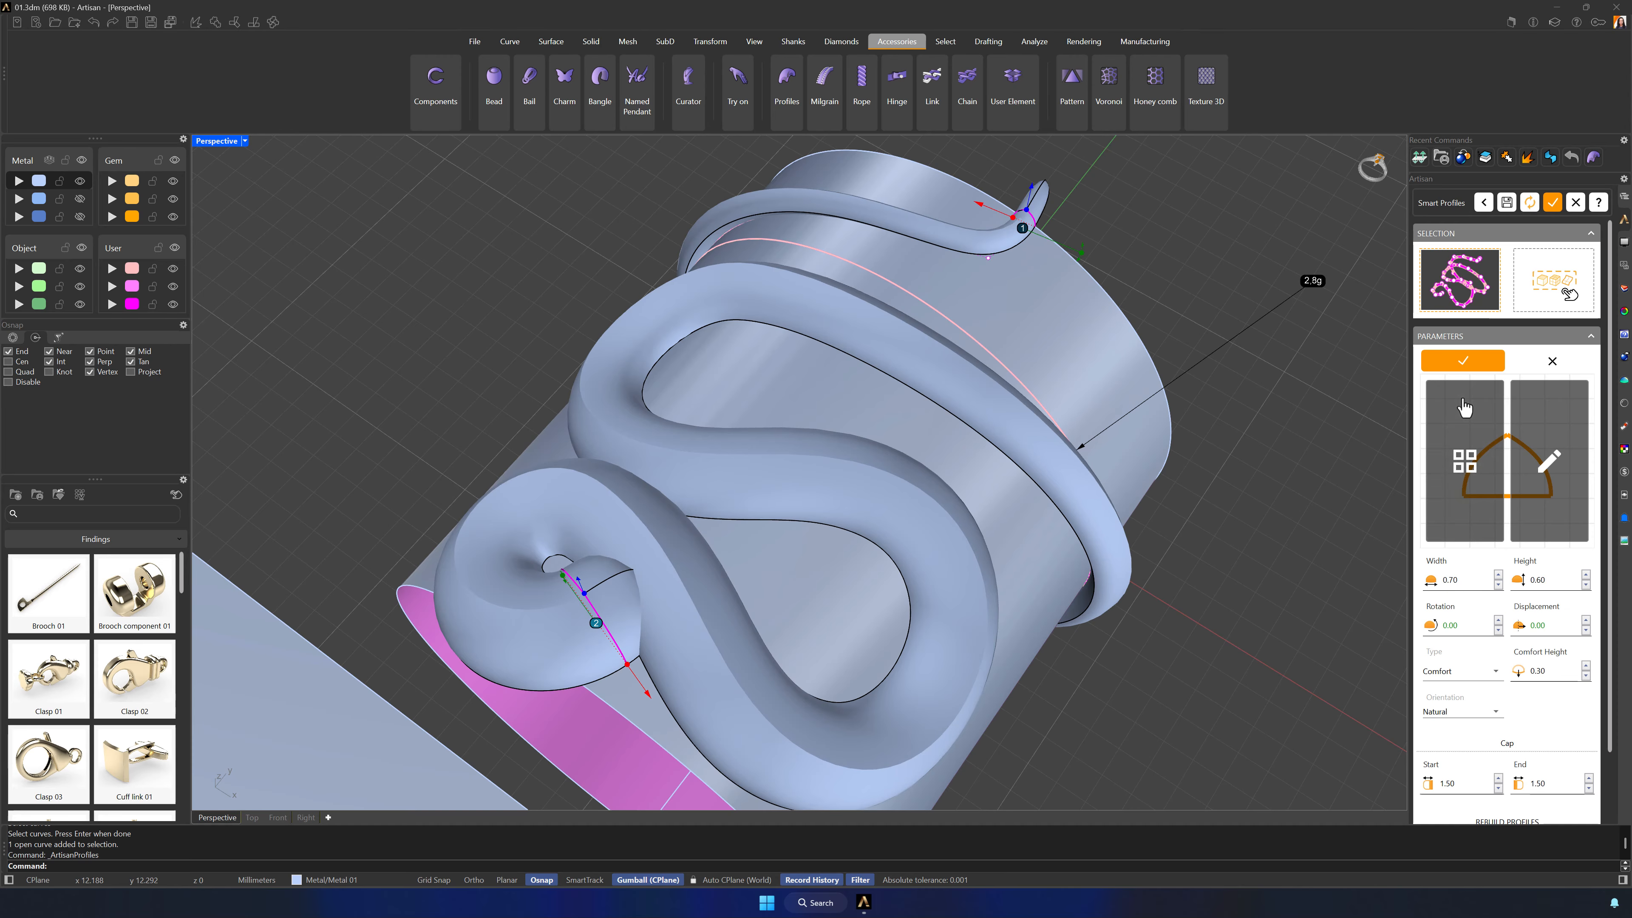
{"action": "left_click", "coordinate": [1542, 460]}
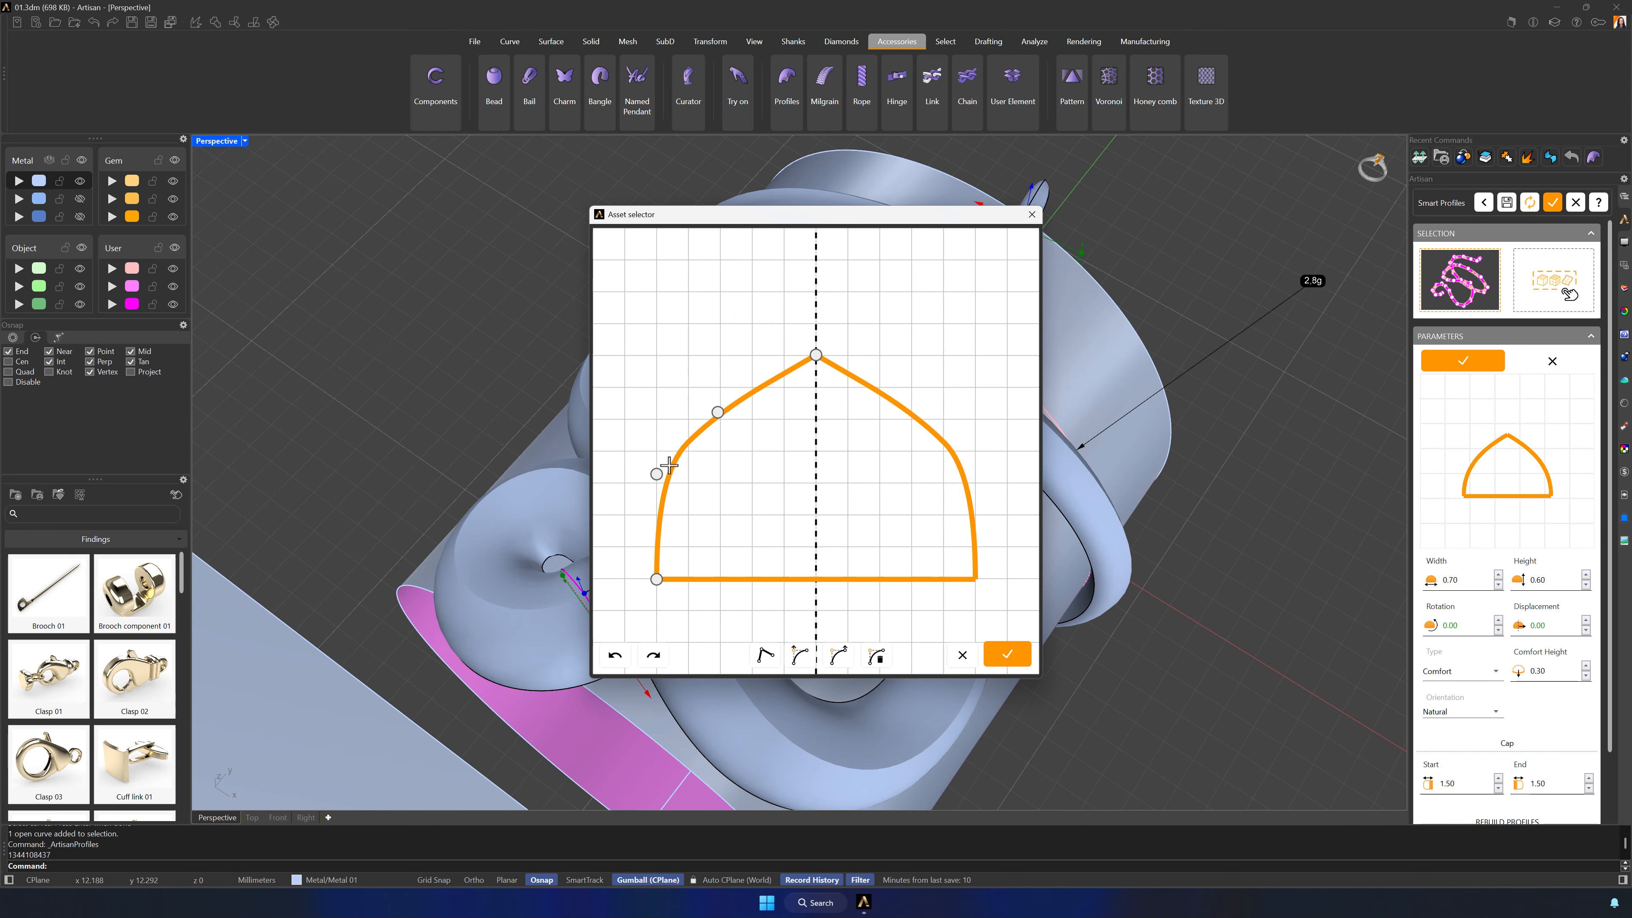
{"action": "right_click", "coordinate": [656, 474]}
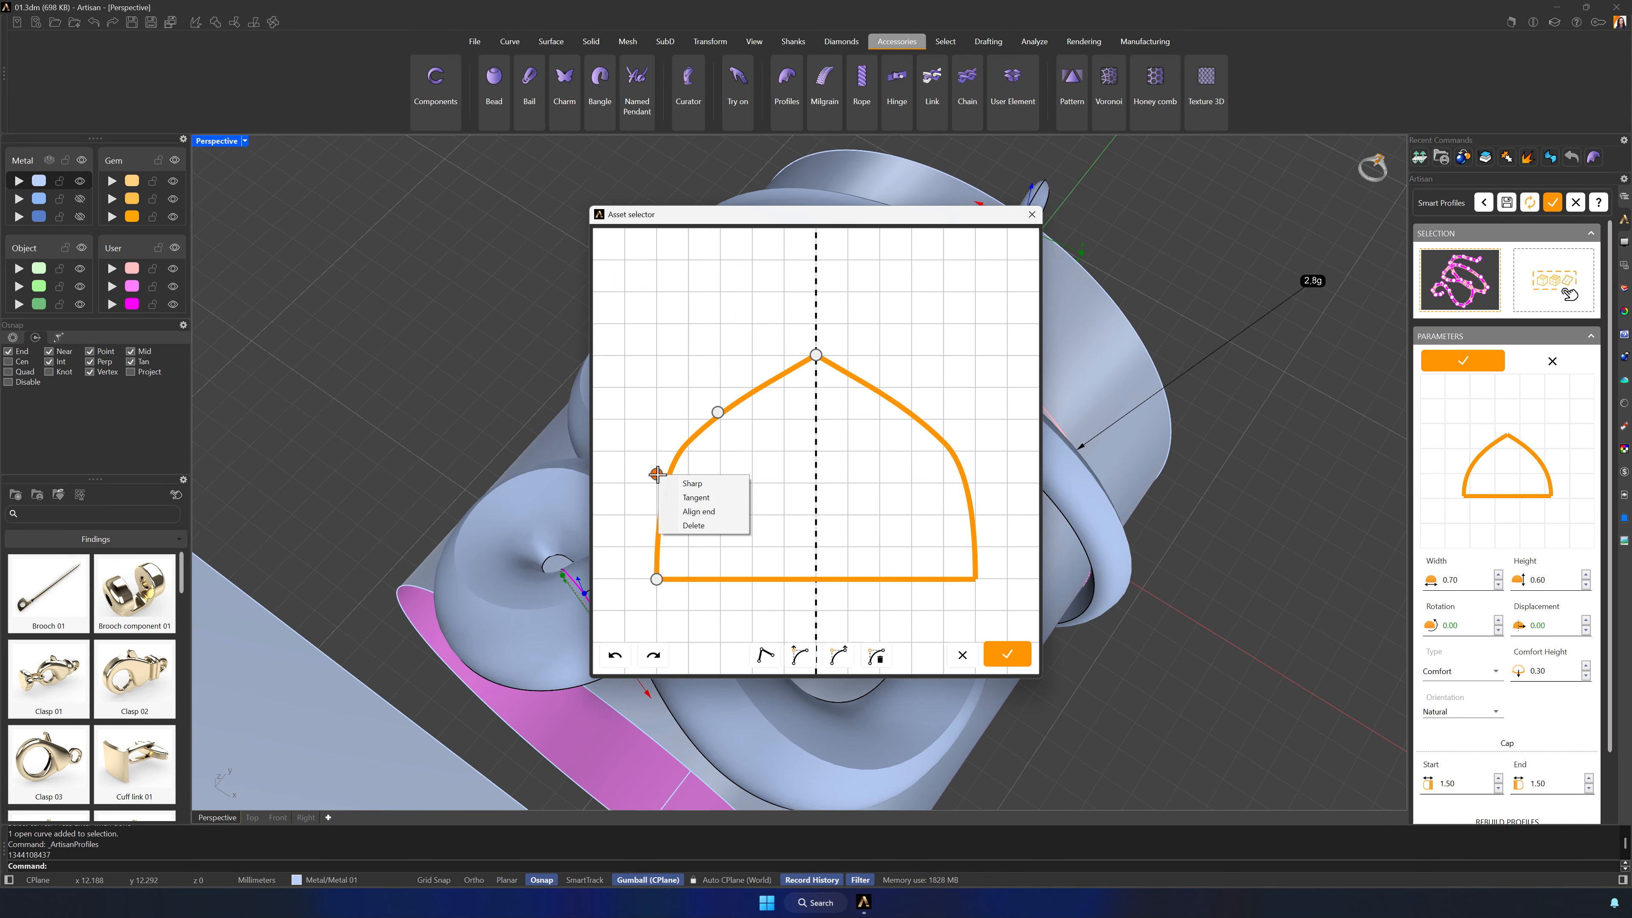
{"action": "left_click", "coordinate": [695, 528]}
{"action": "left_click_drag", "start_coordinate": [718, 406], "coordinate": [652, 357]}
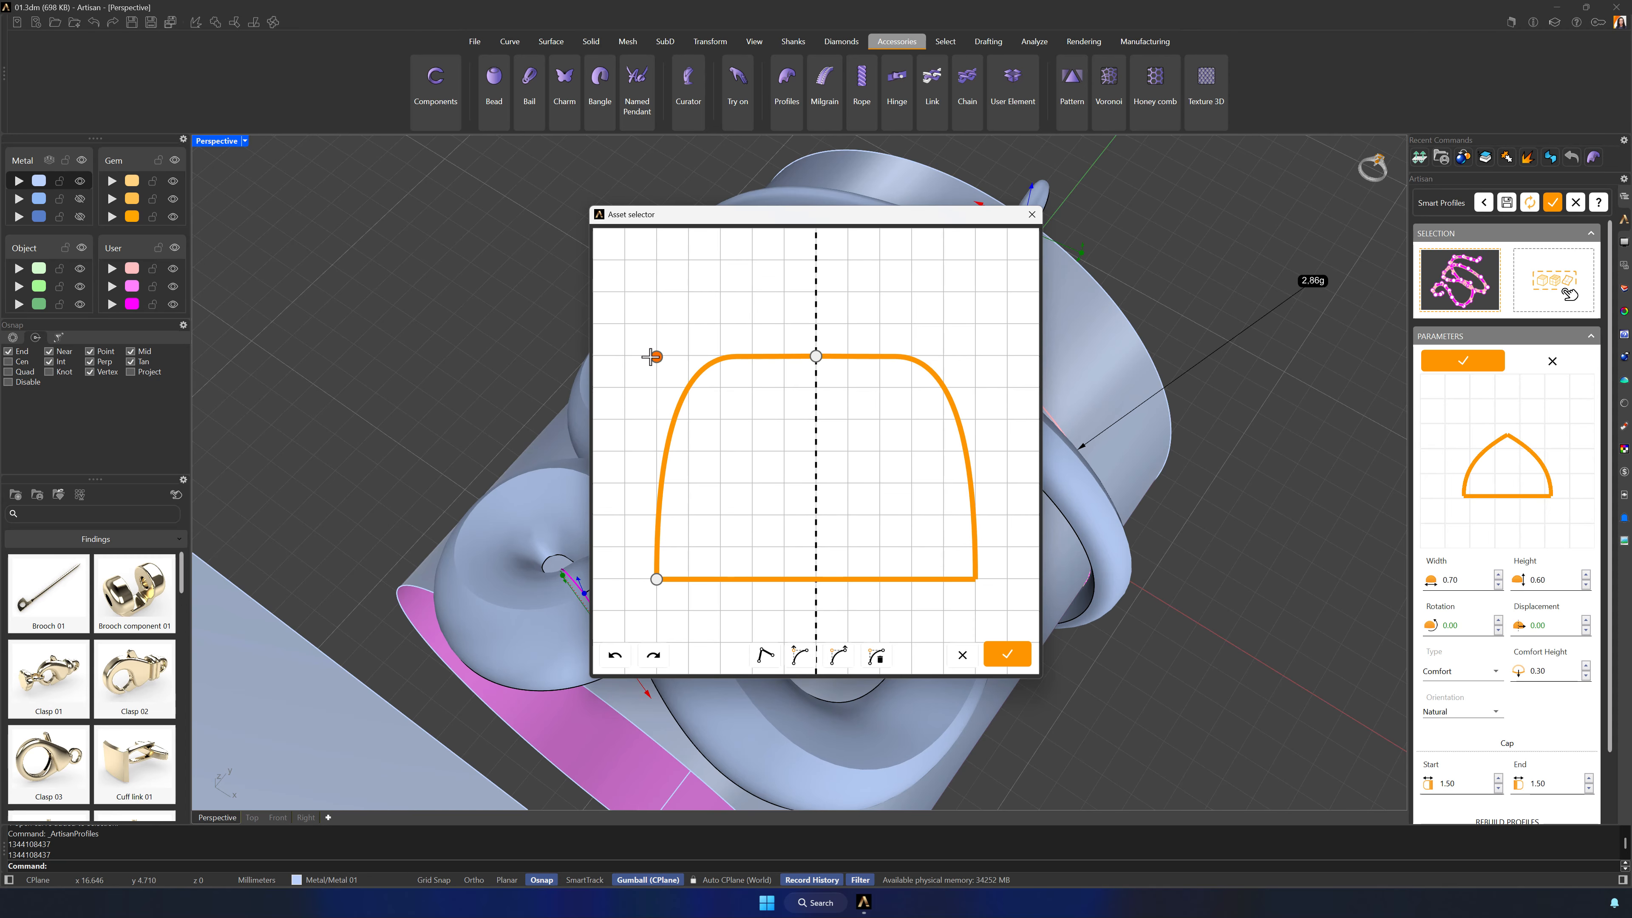
{"action": "left_click_drag", "start_coordinate": [844, 228], "coordinate": [1092, 321]}
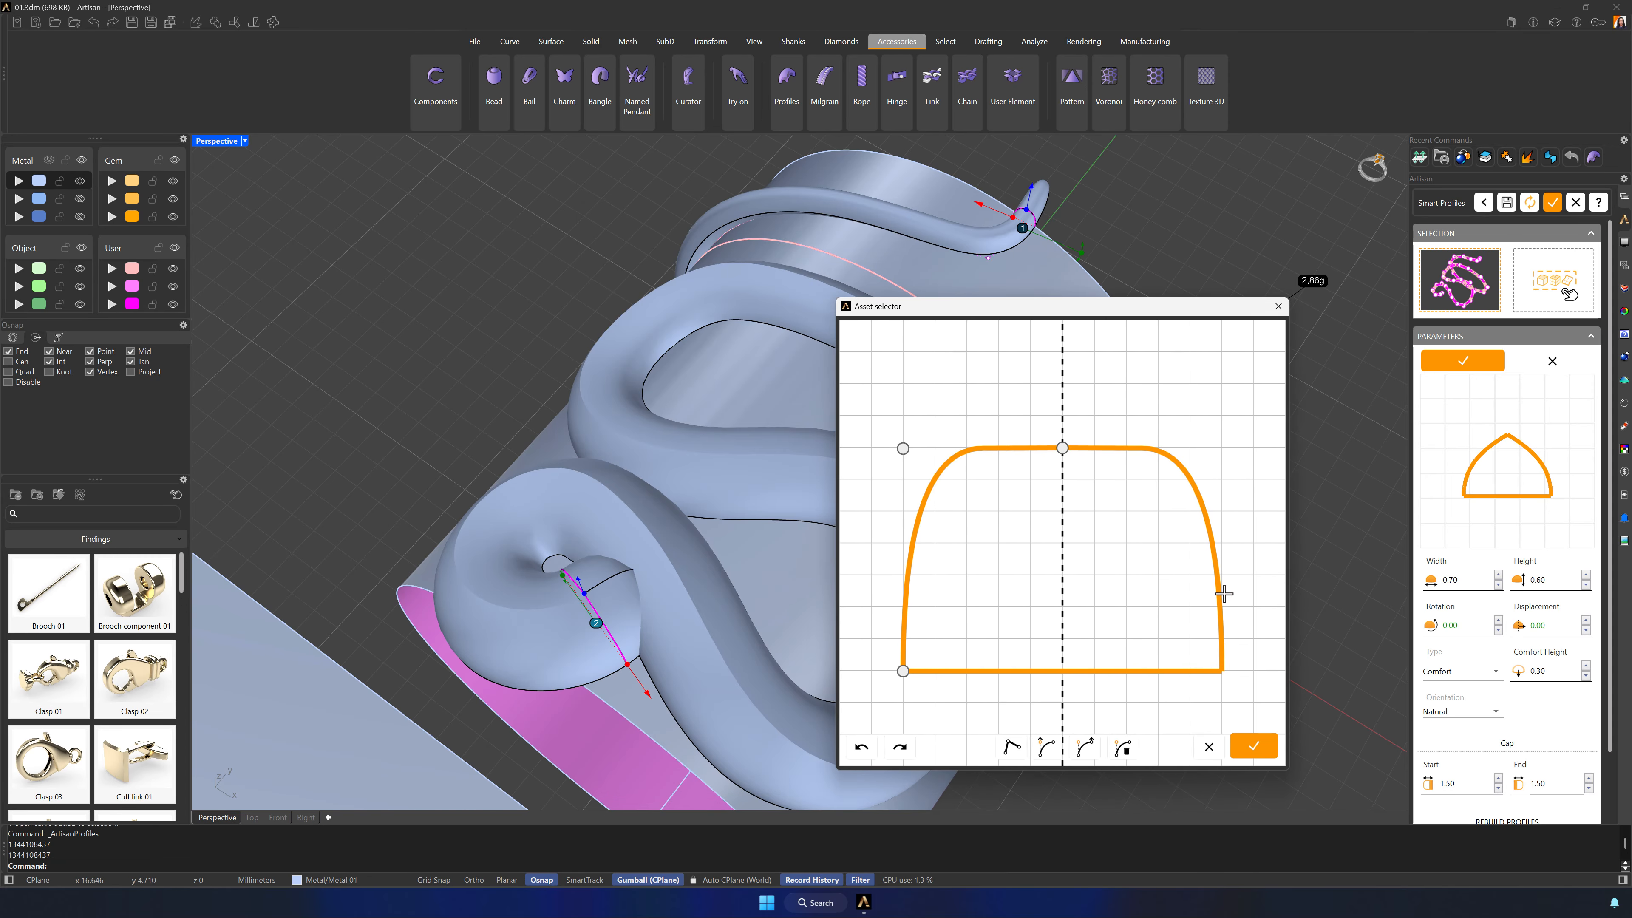
{"action": "left_click", "coordinate": [1254, 746]}
Set profile 1's width to 2.5 and its height to 1.7.
{"action": "mouse_move", "coordinate": [1548, 463]}
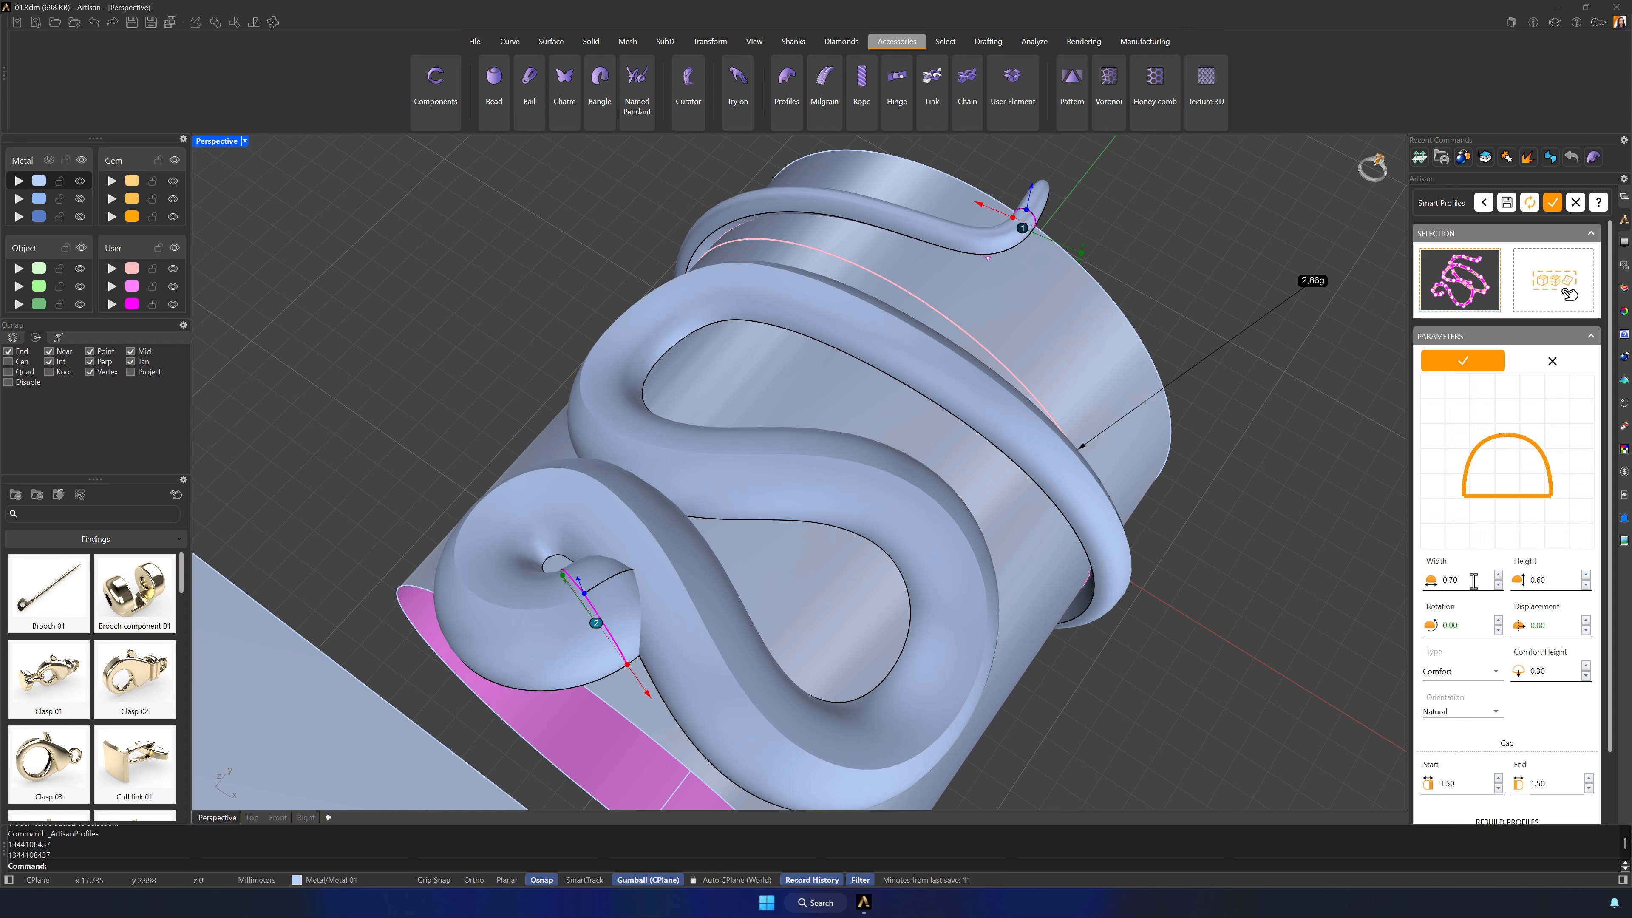
{"action": "type", "text": "2.5"}
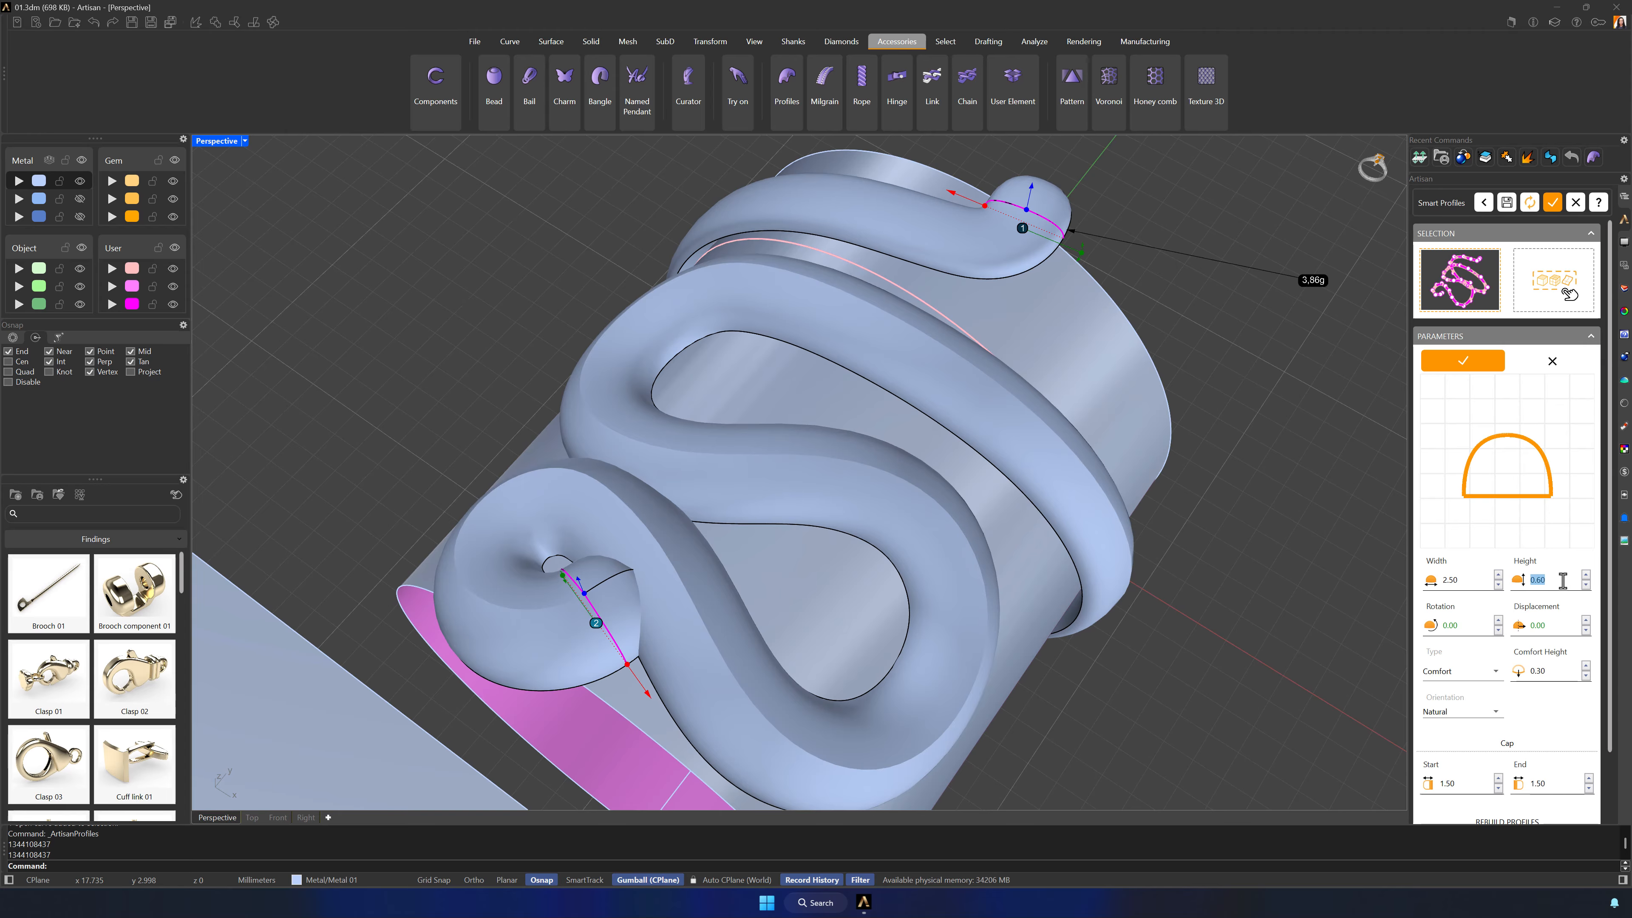
{"action": "type", "text": "1.7"}
Assign the cylinder surface as the second selection so the profiles follow it.
{"action": "right_click_drag", "start_coordinate": [1341, 542], "coordinate": [1237, 496]}
{"action": "left_click", "coordinate": [1012, 411]}
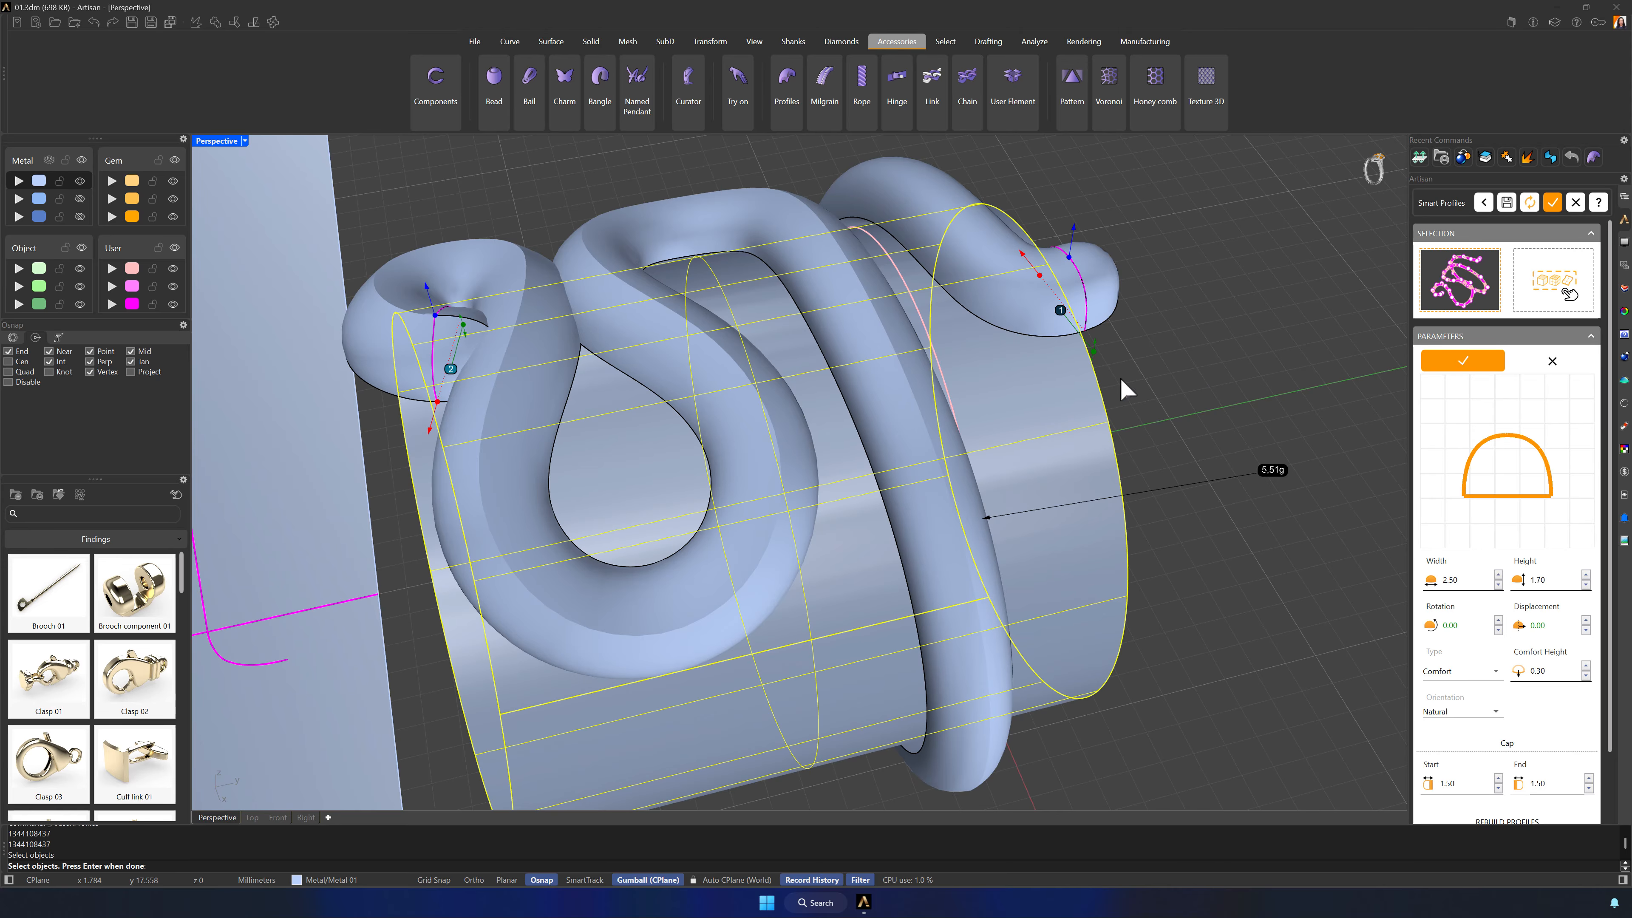
{"action": "key", "text": "Return"}
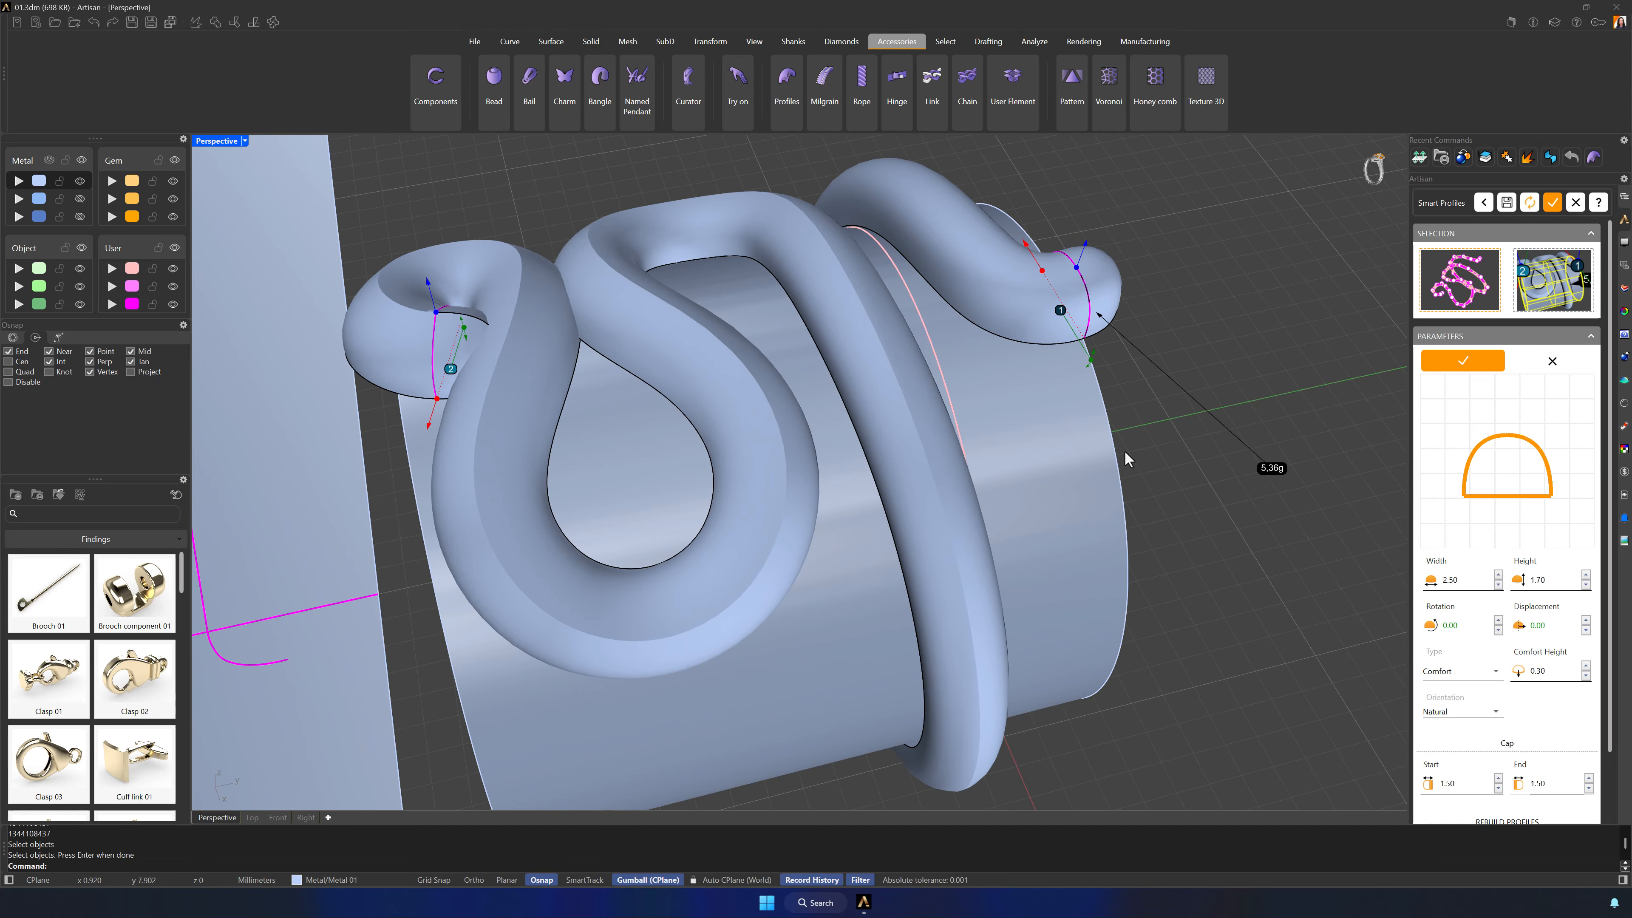
Change profile 1's type to Solid, inspect the inside of the ring, and accept the profile.
{"action": "right_click_drag", "start_coordinate": [1138, 450], "coordinate": [1204, 456]}
{"action": "left_click", "coordinate": [1453, 671]}
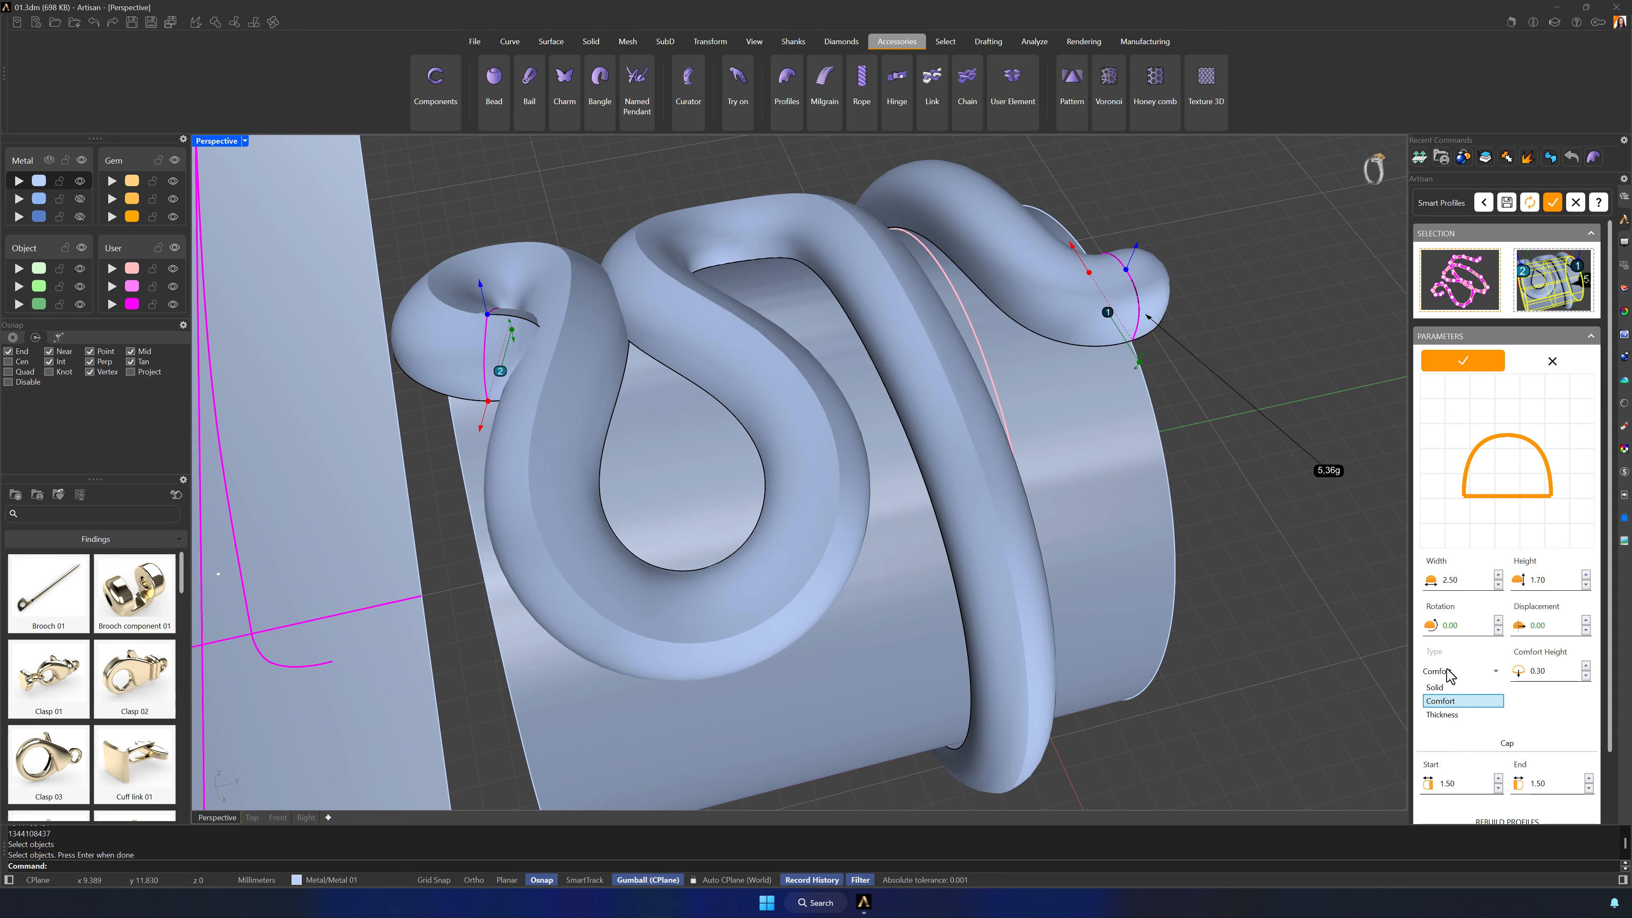
{"action": "left_click", "coordinate": [1439, 694]}
{"action": "right_click_drag", "start_coordinate": [1272, 620], "coordinate": [1079, 499]}
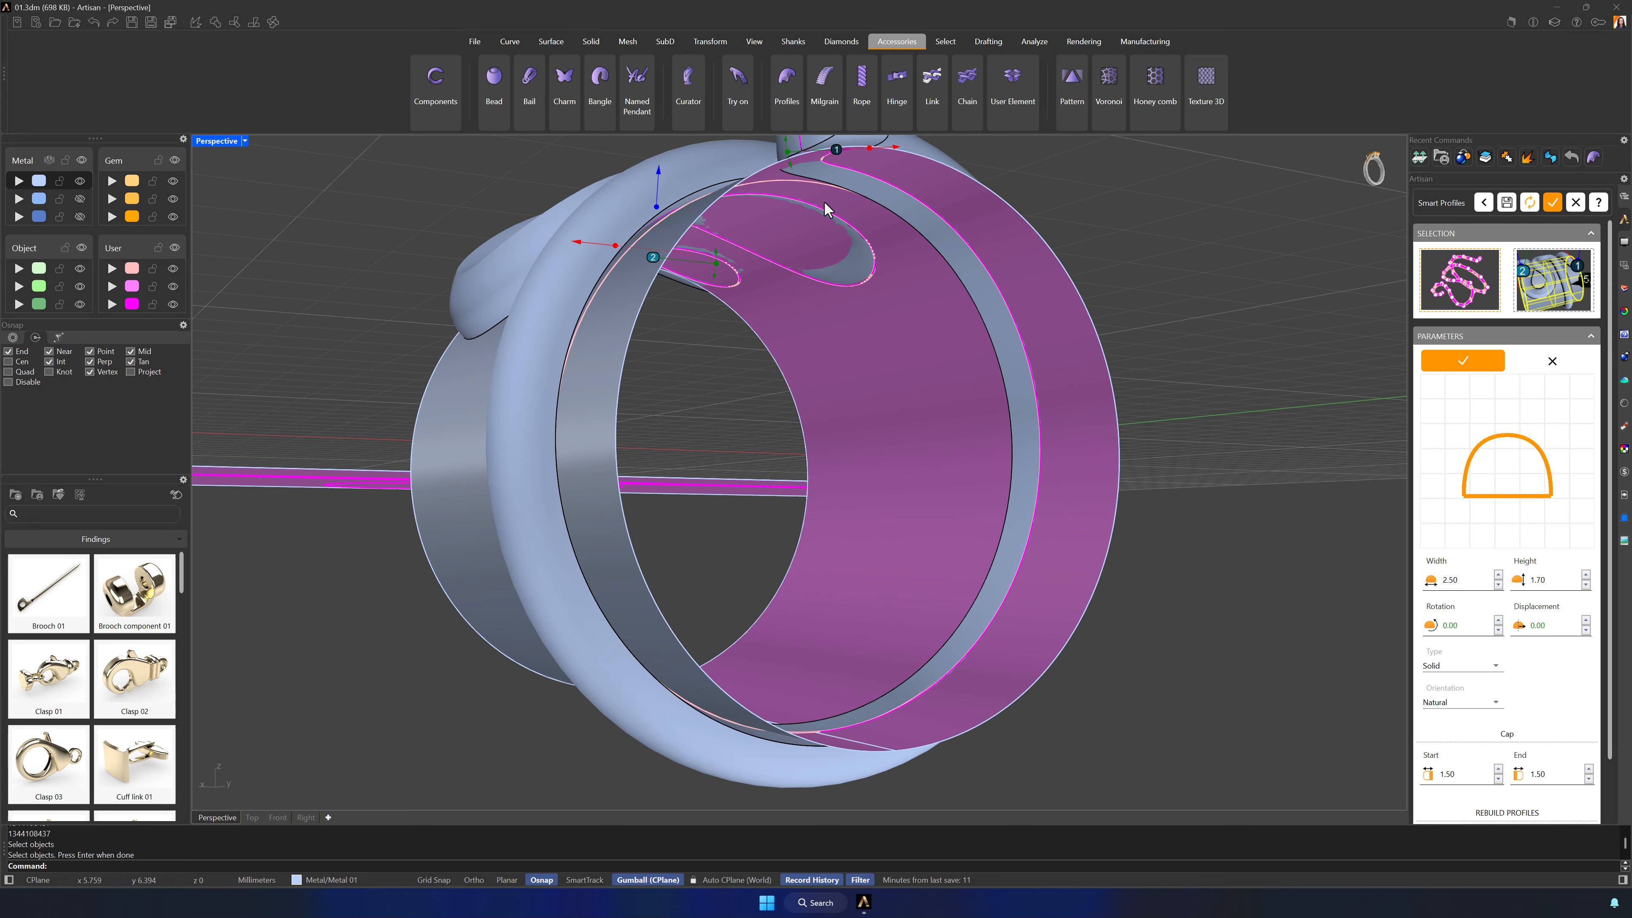
{"action": "right_click_drag", "start_coordinate": [879, 606], "coordinate": [994, 541]}
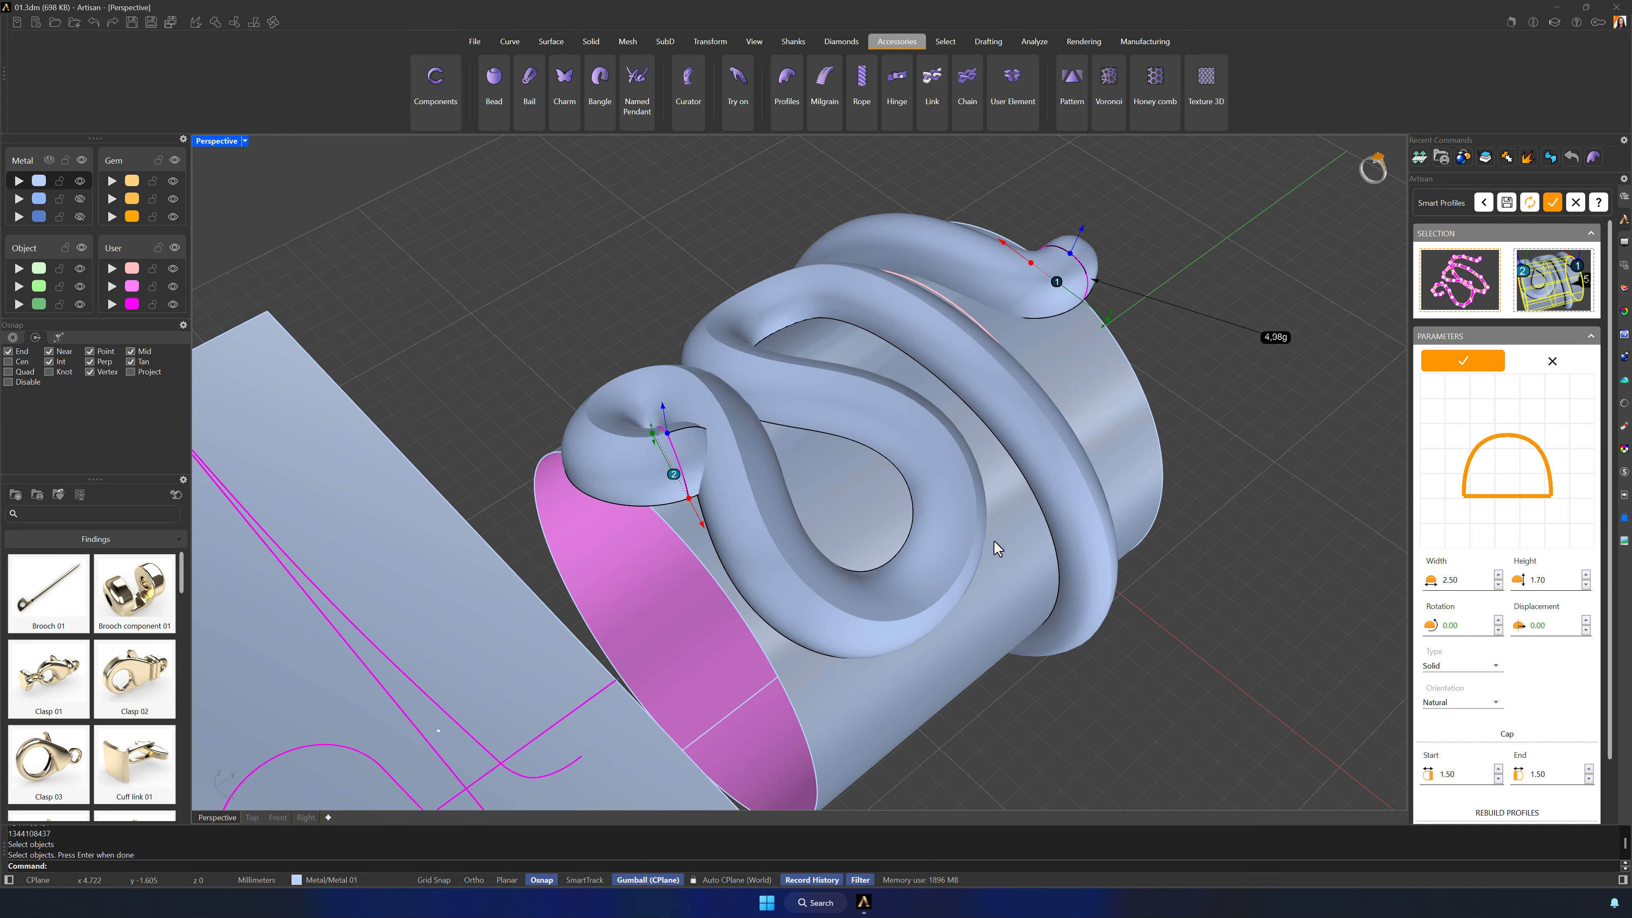
{"action": "left_click", "coordinate": [1463, 361]}
Replace profile 2's pointed shape with the last dome shape in the asset library.
{"action": "left_click", "coordinate": [1462, 426]}
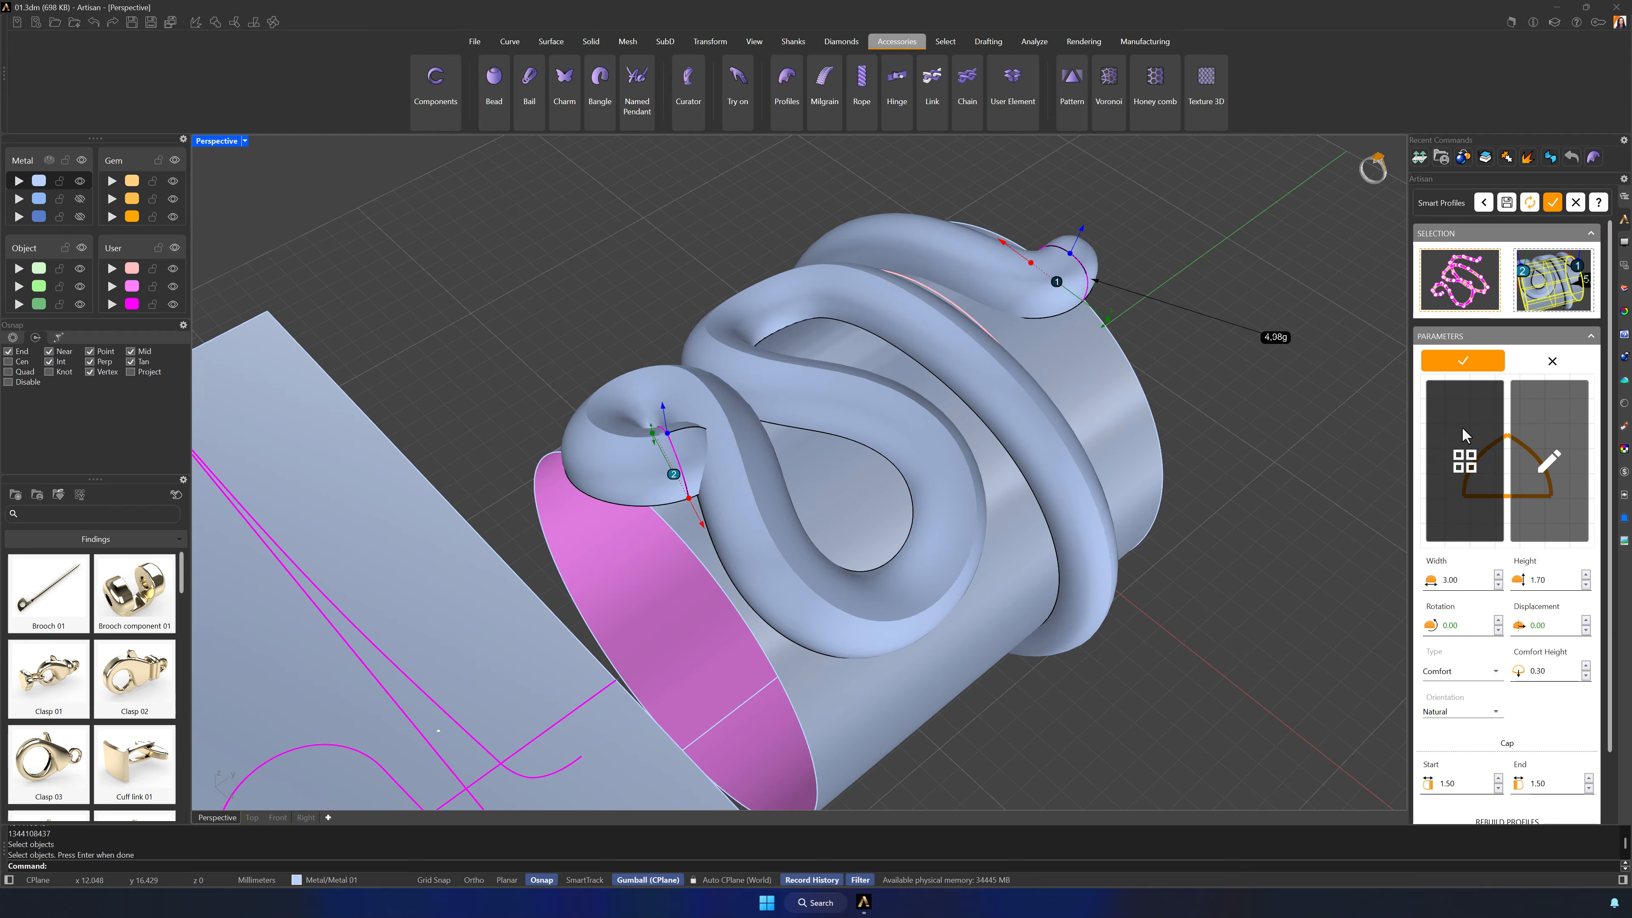
{"action": "left_click", "coordinate": [1466, 461]}
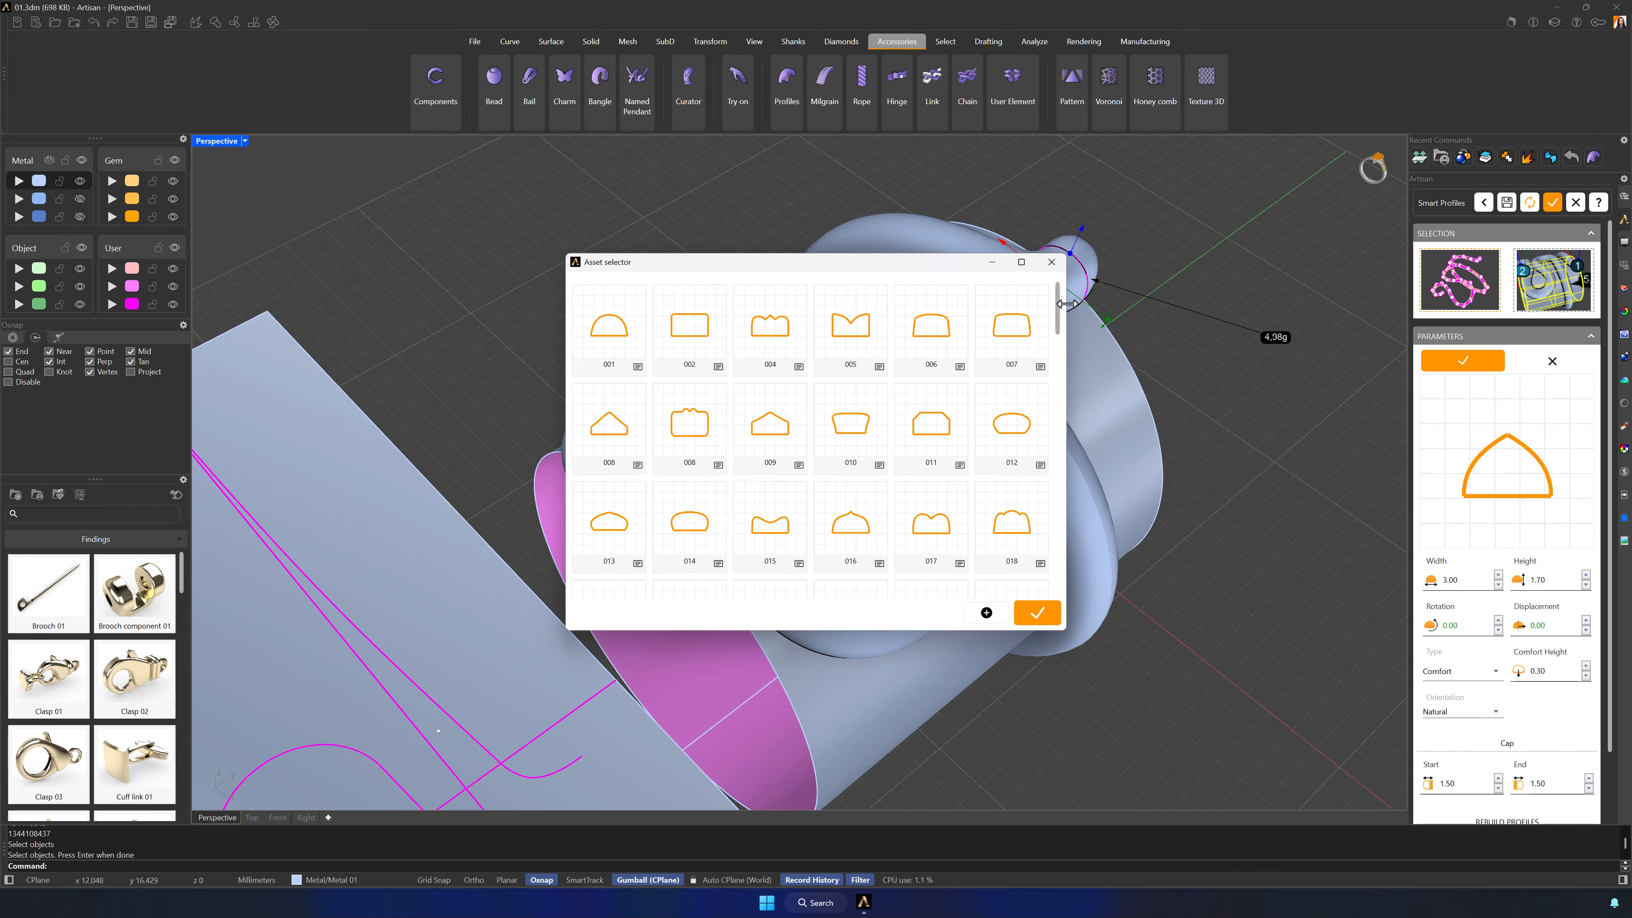
{"action": "left_click_drag", "start_coordinate": [1057, 312], "coordinate": [1070, 582]}
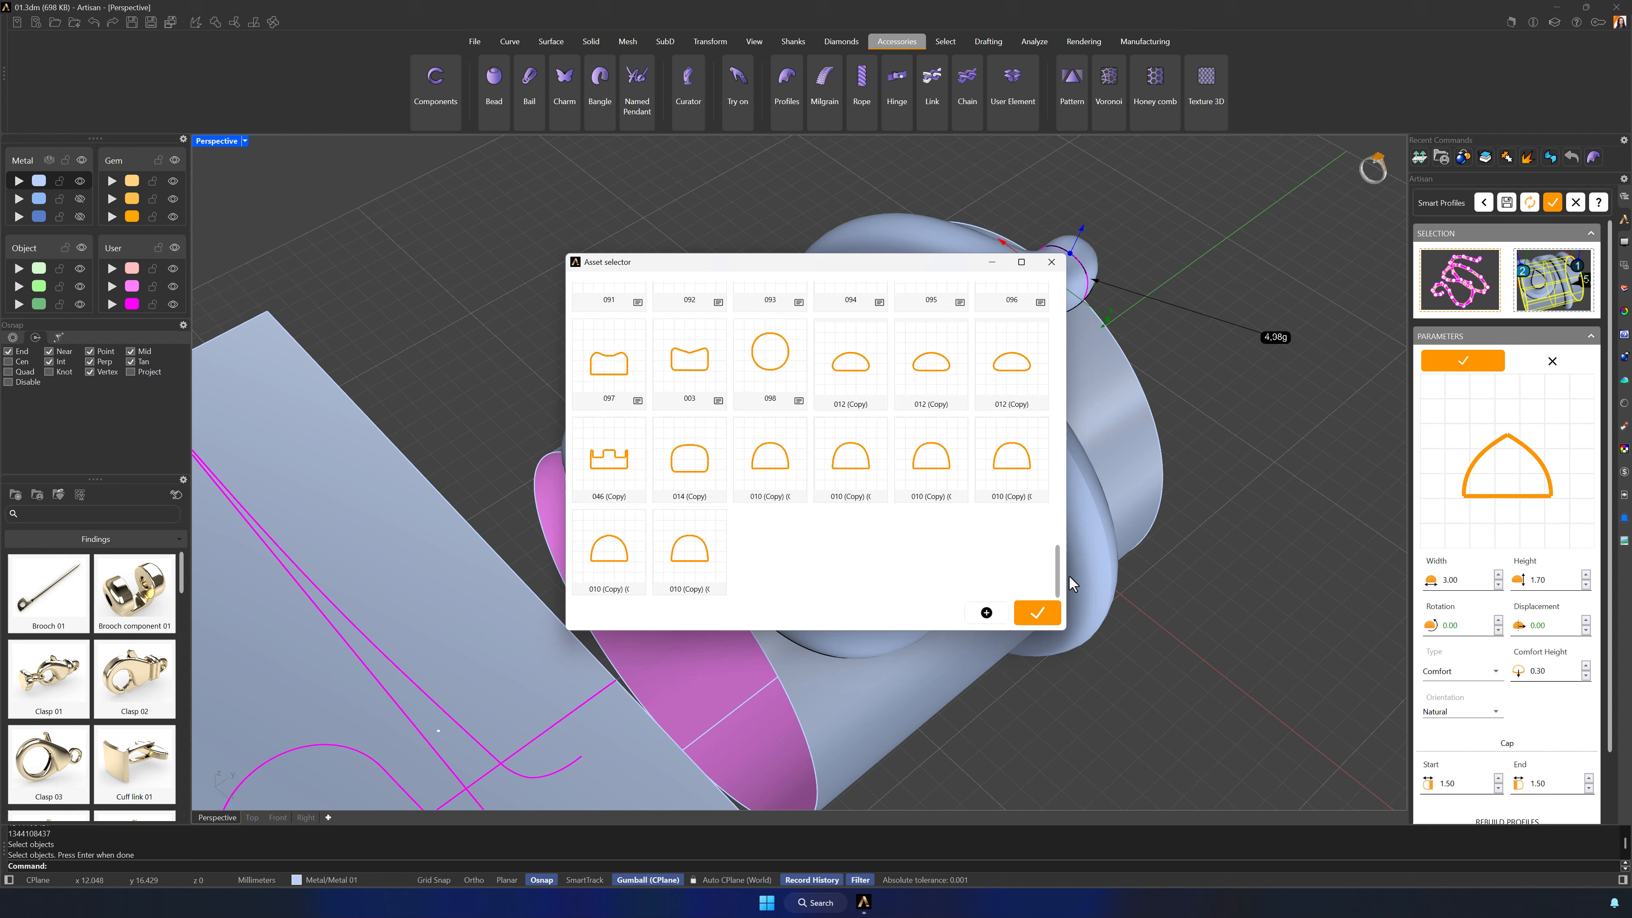
{"action": "left_click", "coordinate": [696, 553]}
{"action": "left_click", "coordinate": [1037, 613]}
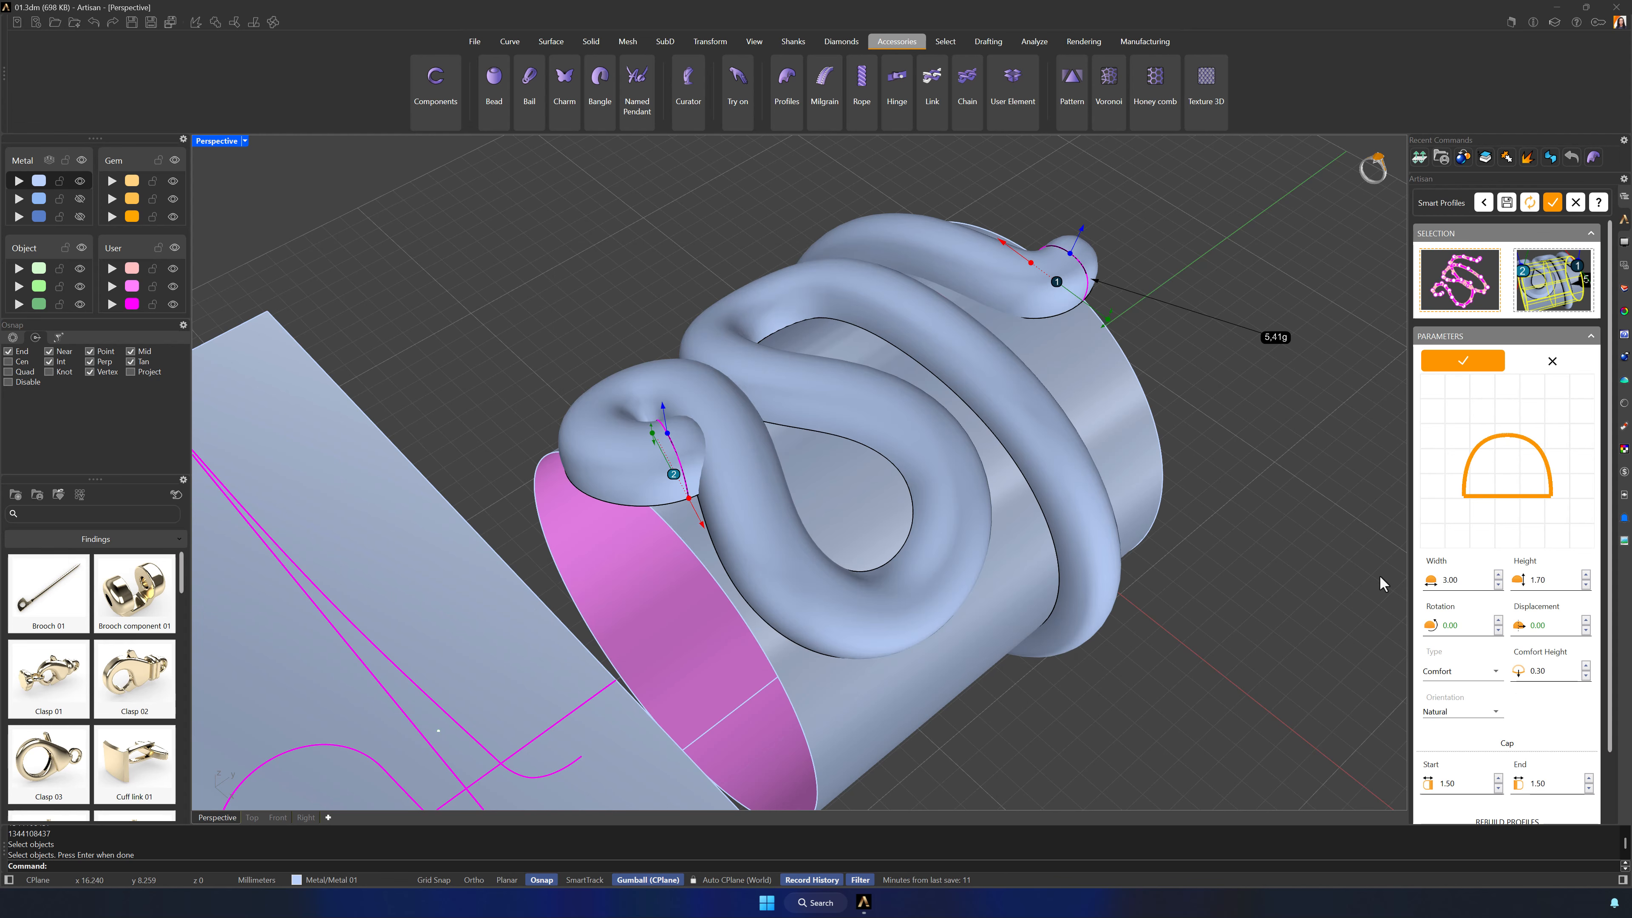
Set profile 2's width to 2.50 and its type to Solid, and accept the profile.
{"action": "right_click_drag", "start_coordinate": [1281, 541], "coordinate": [1355, 555]}
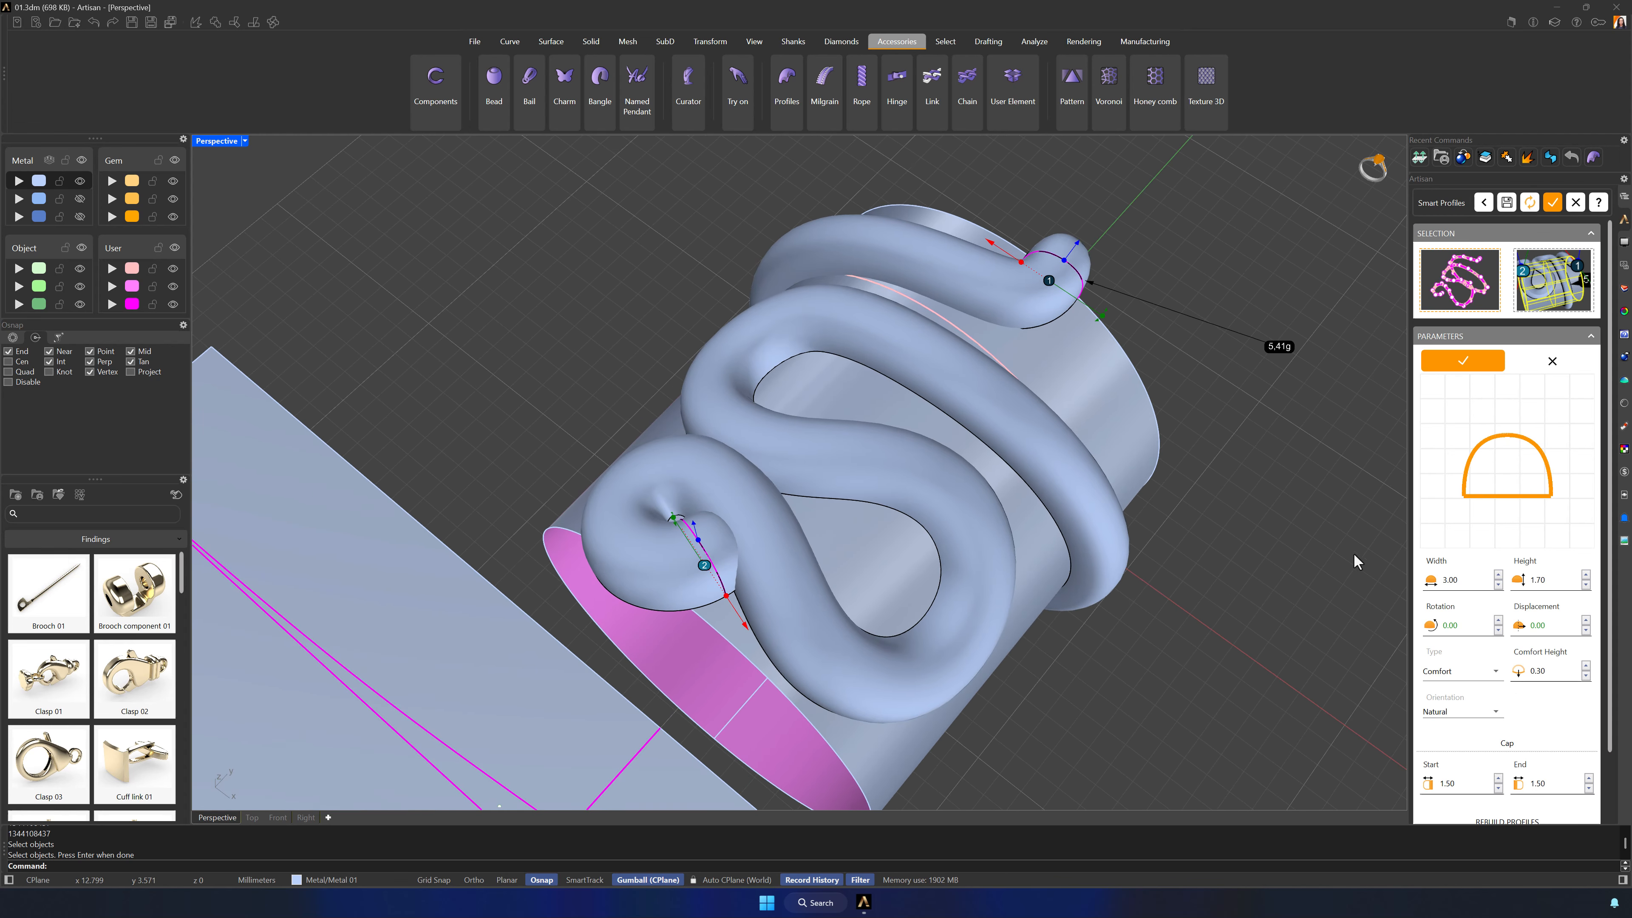
{"action": "left_click", "coordinate": [1474, 578]}
{"action": "type", "text": "2.50"}
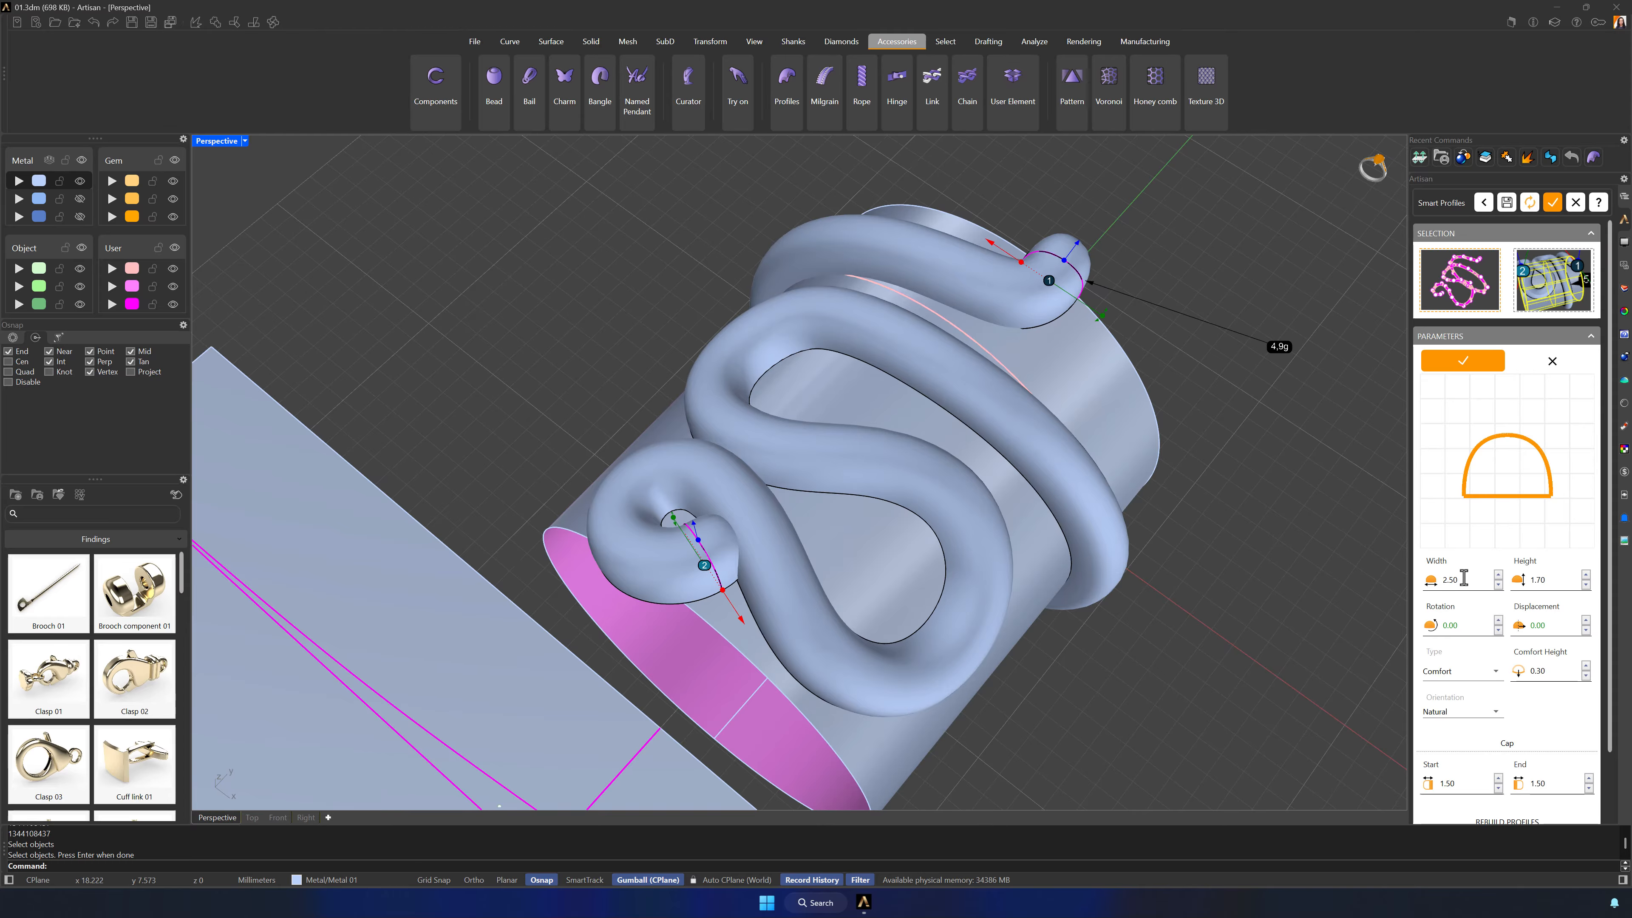
{"action": "left_click", "coordinate": [1459, 672]}
{"action": "left_click", "coordinate": [1451, 694]}
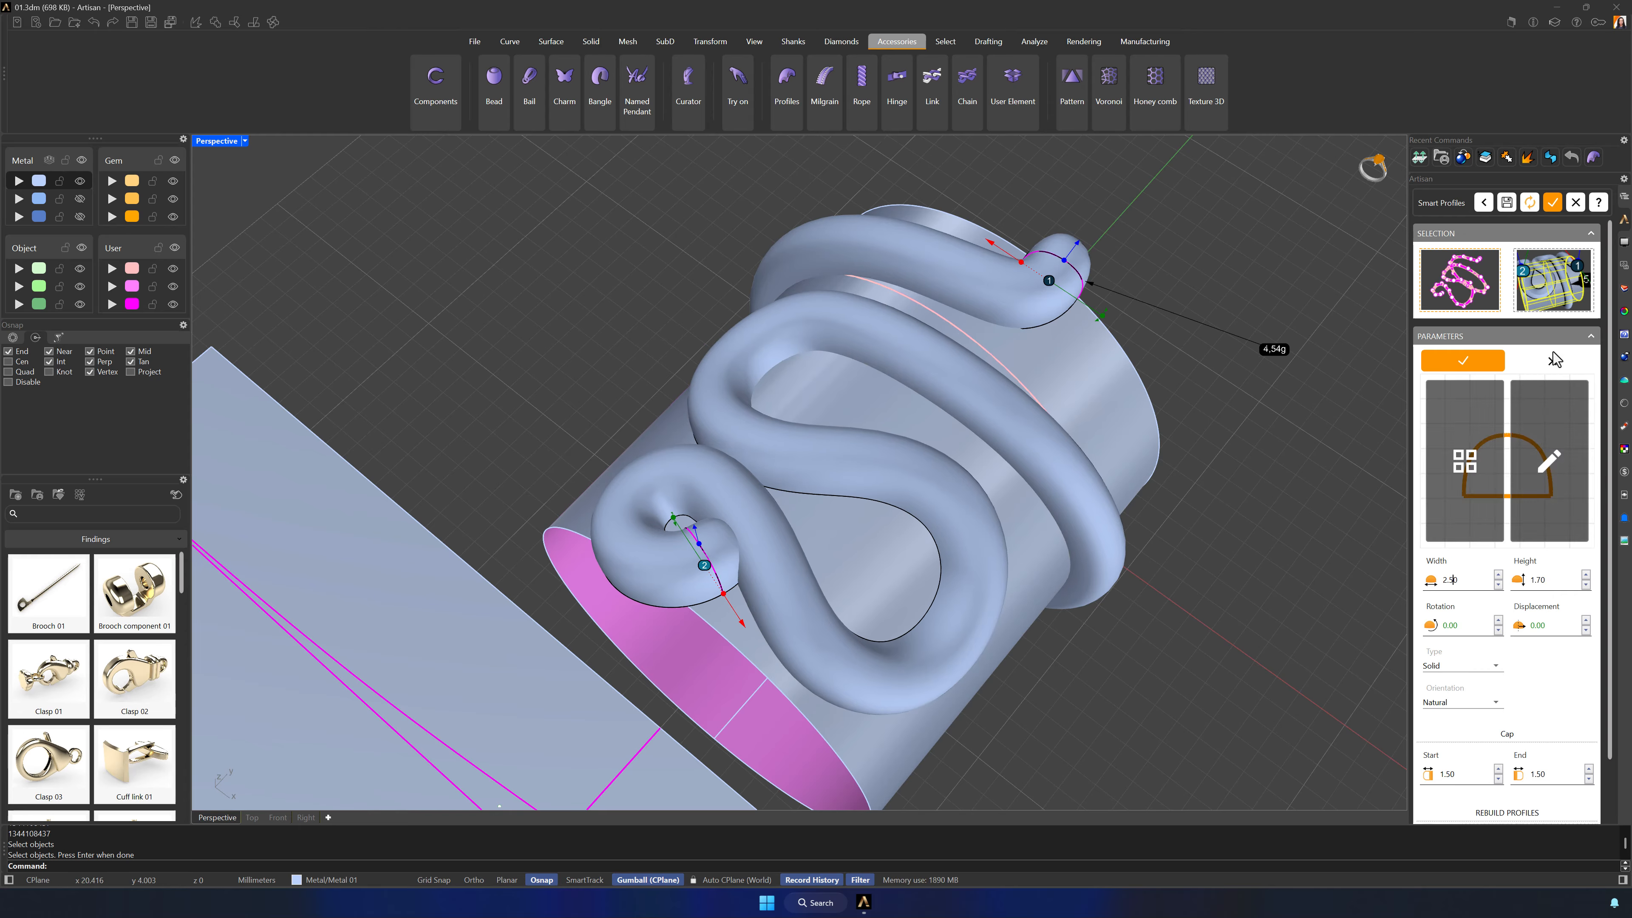
{"action": "left_click", "coordinate": [1478, 362]}
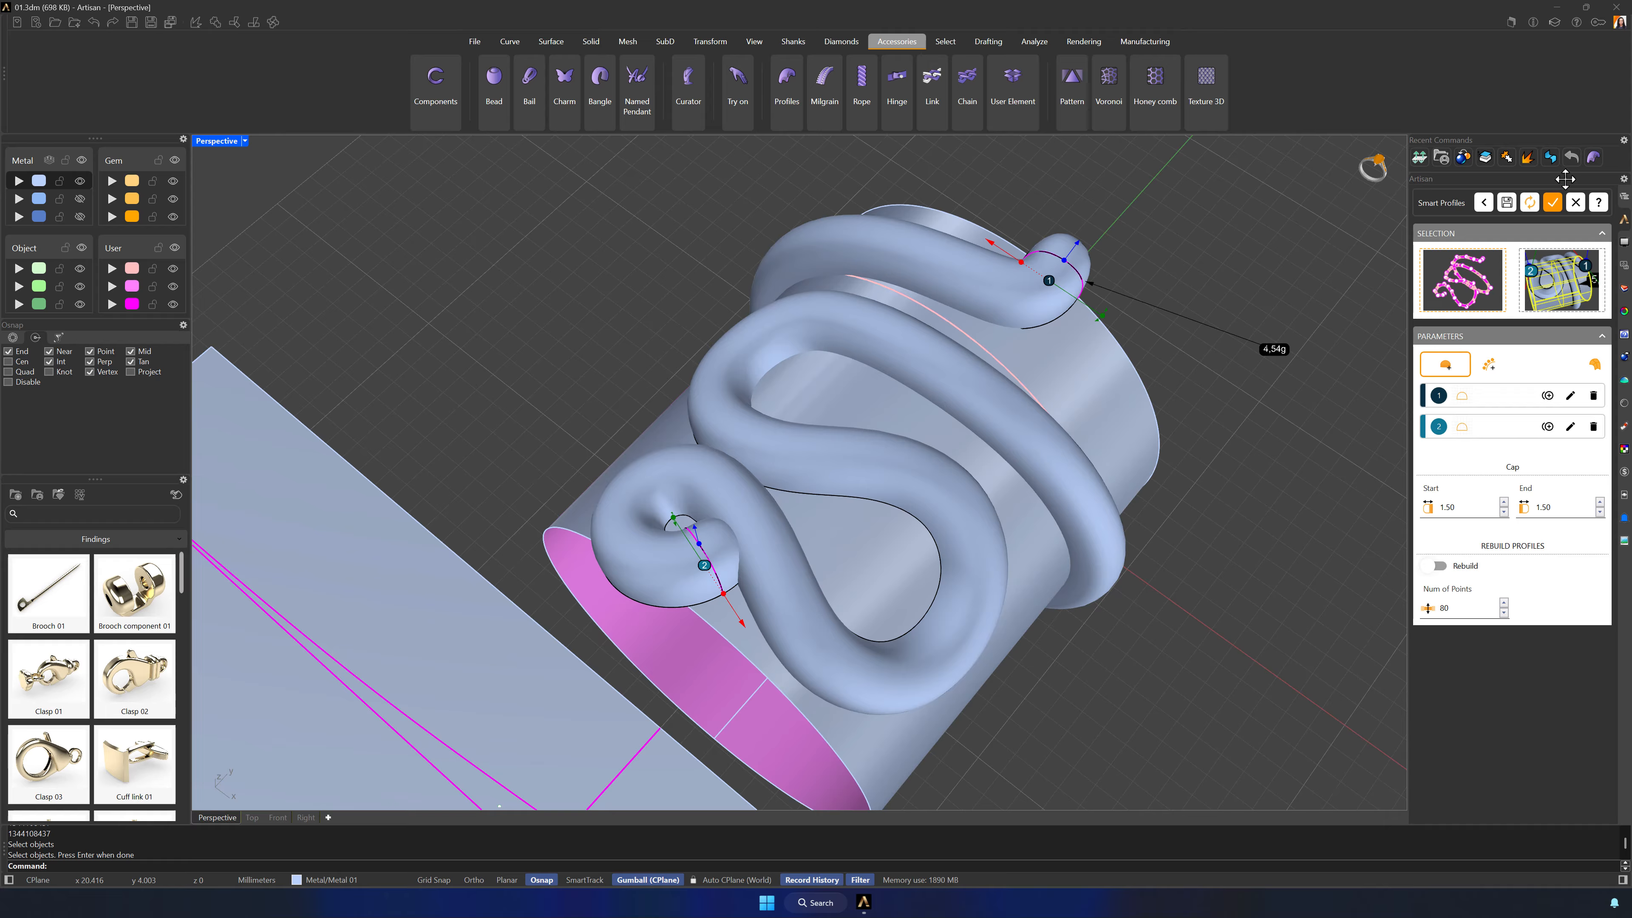
Accept the Smart Profiles band and extract copies of its long outer surface and the small surface at its spiral end.
{"action": "left_click", "coordinate": [1553, 202]}
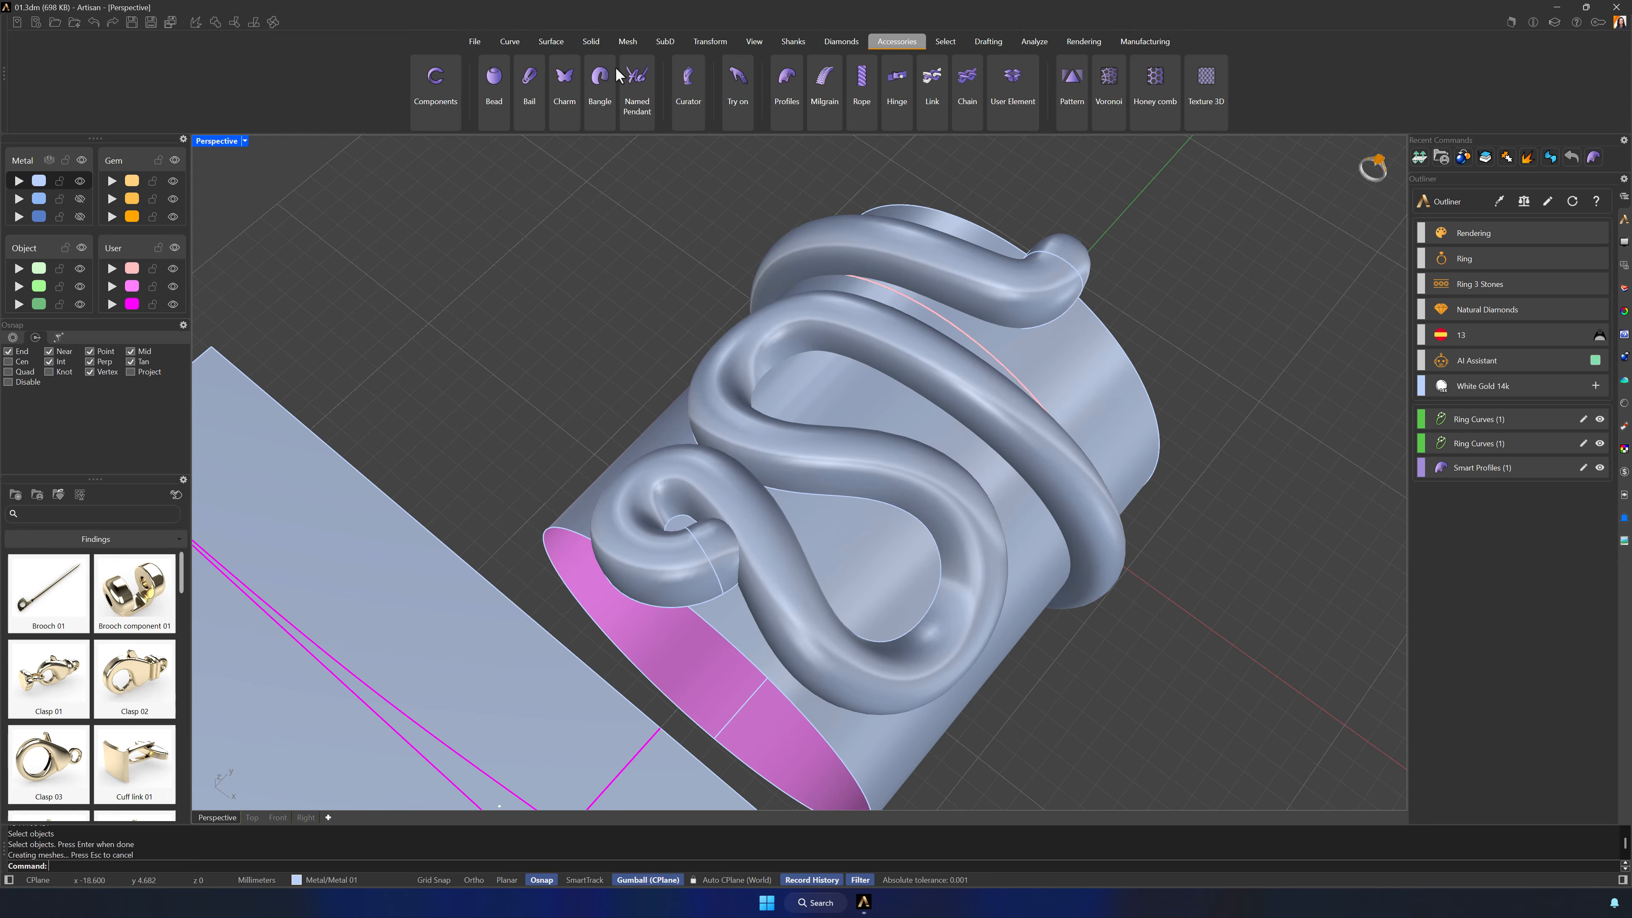
{"action": "left_click", "coordinate": [592, 43]}
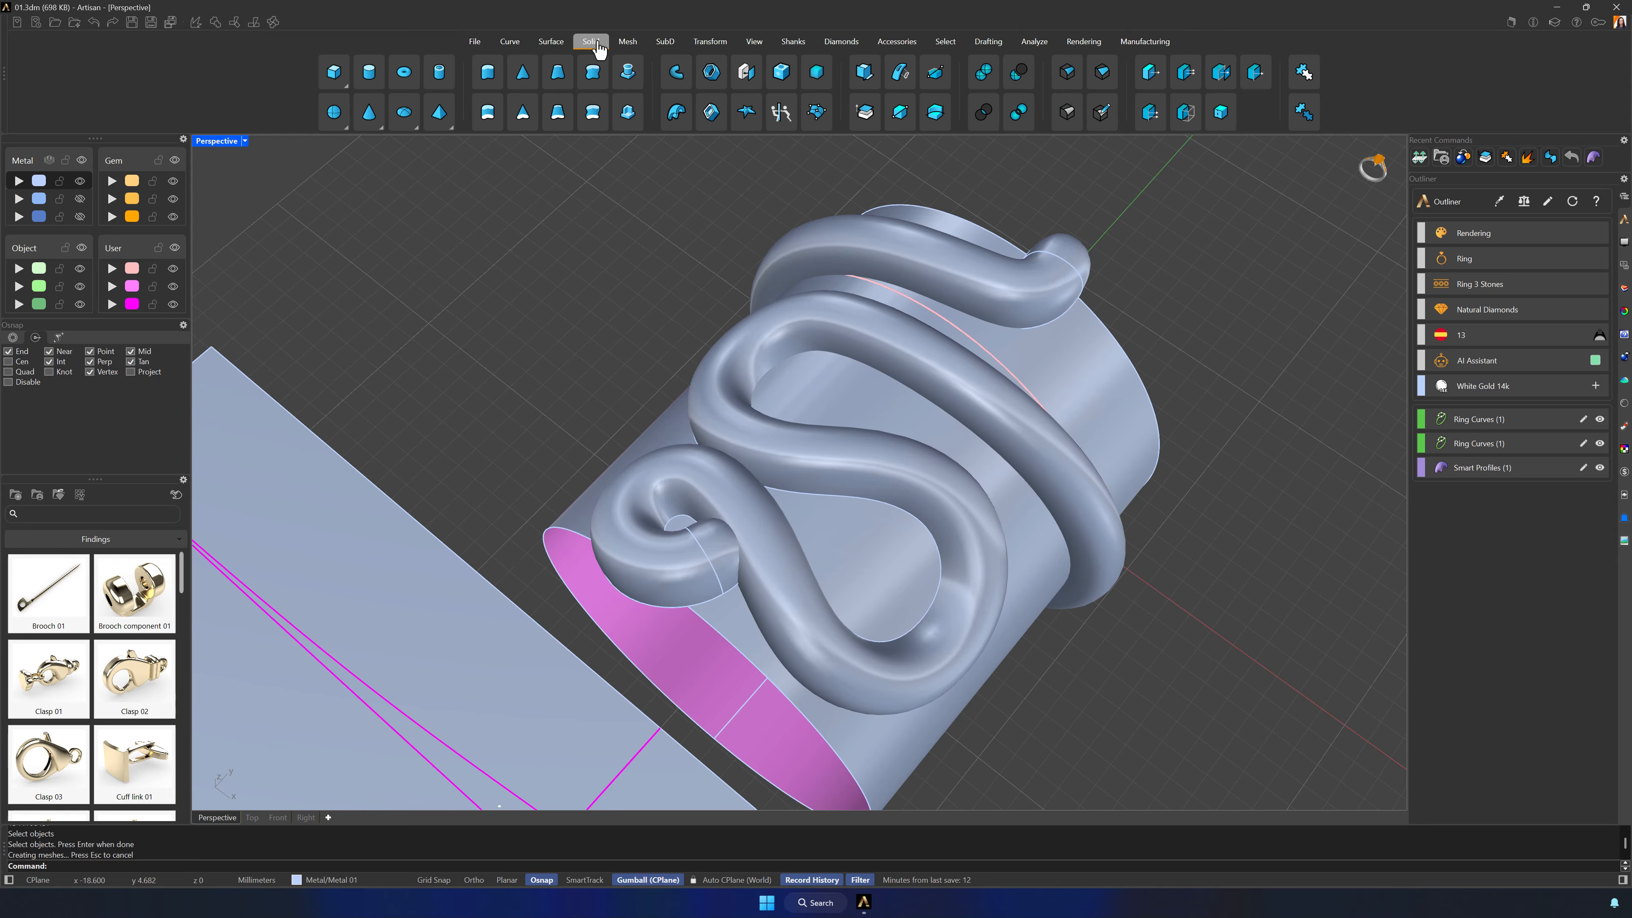
{"action": "left_click", "coordinate": [817, 113]}
{"action": "left_click", "coordinate": [918, 261]}
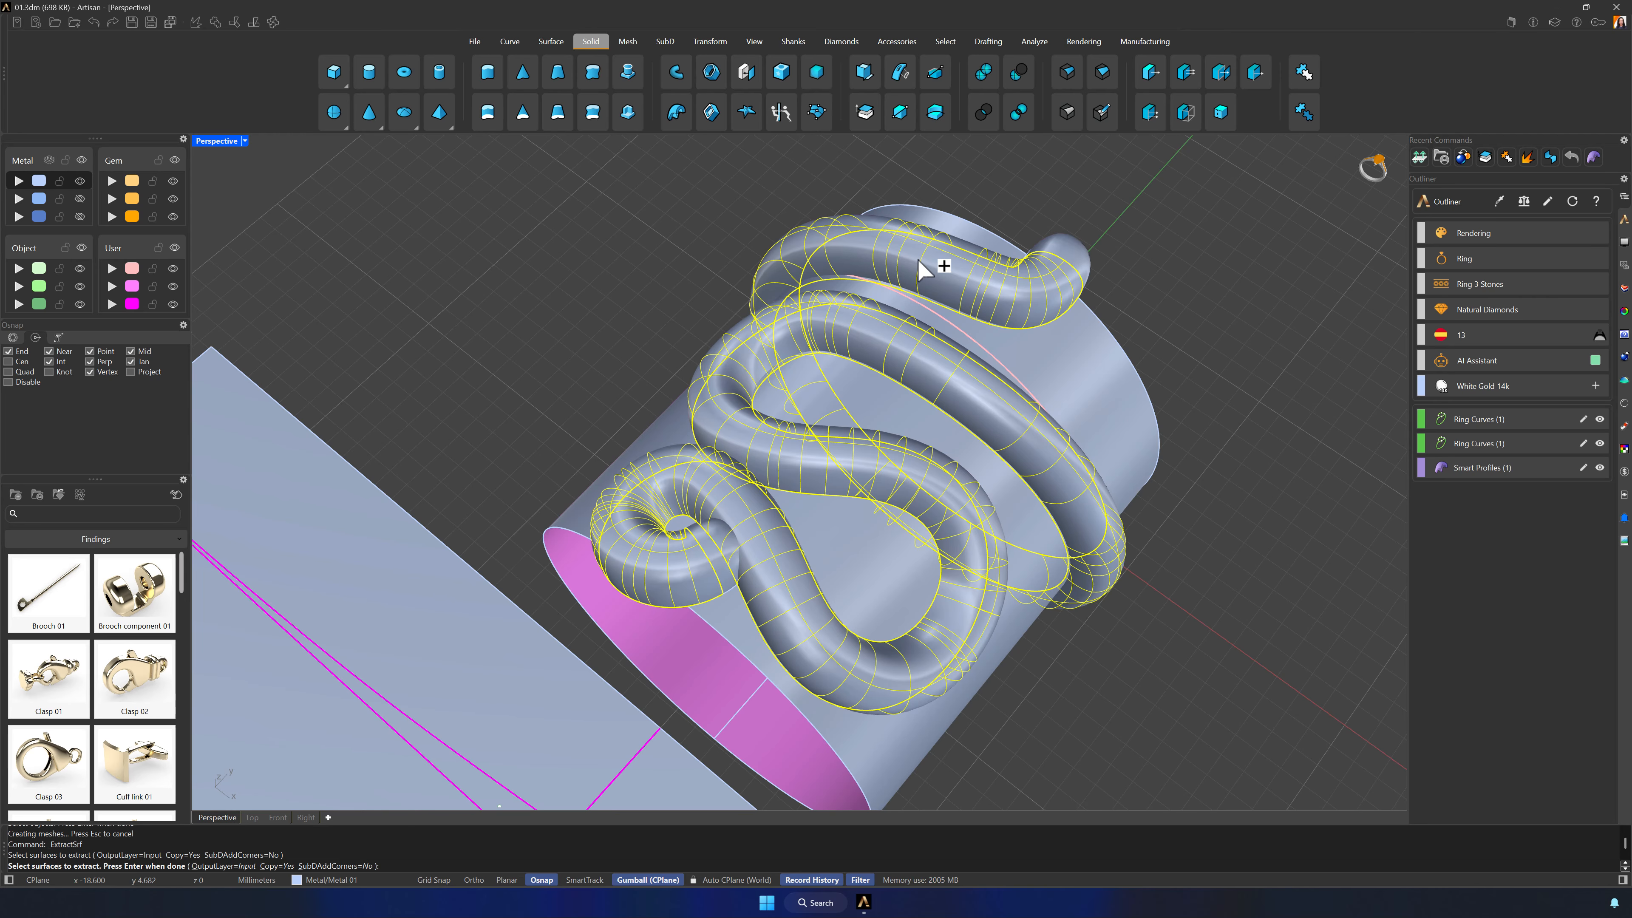
{"action": "left_click", "coordinate": [716, 548]}
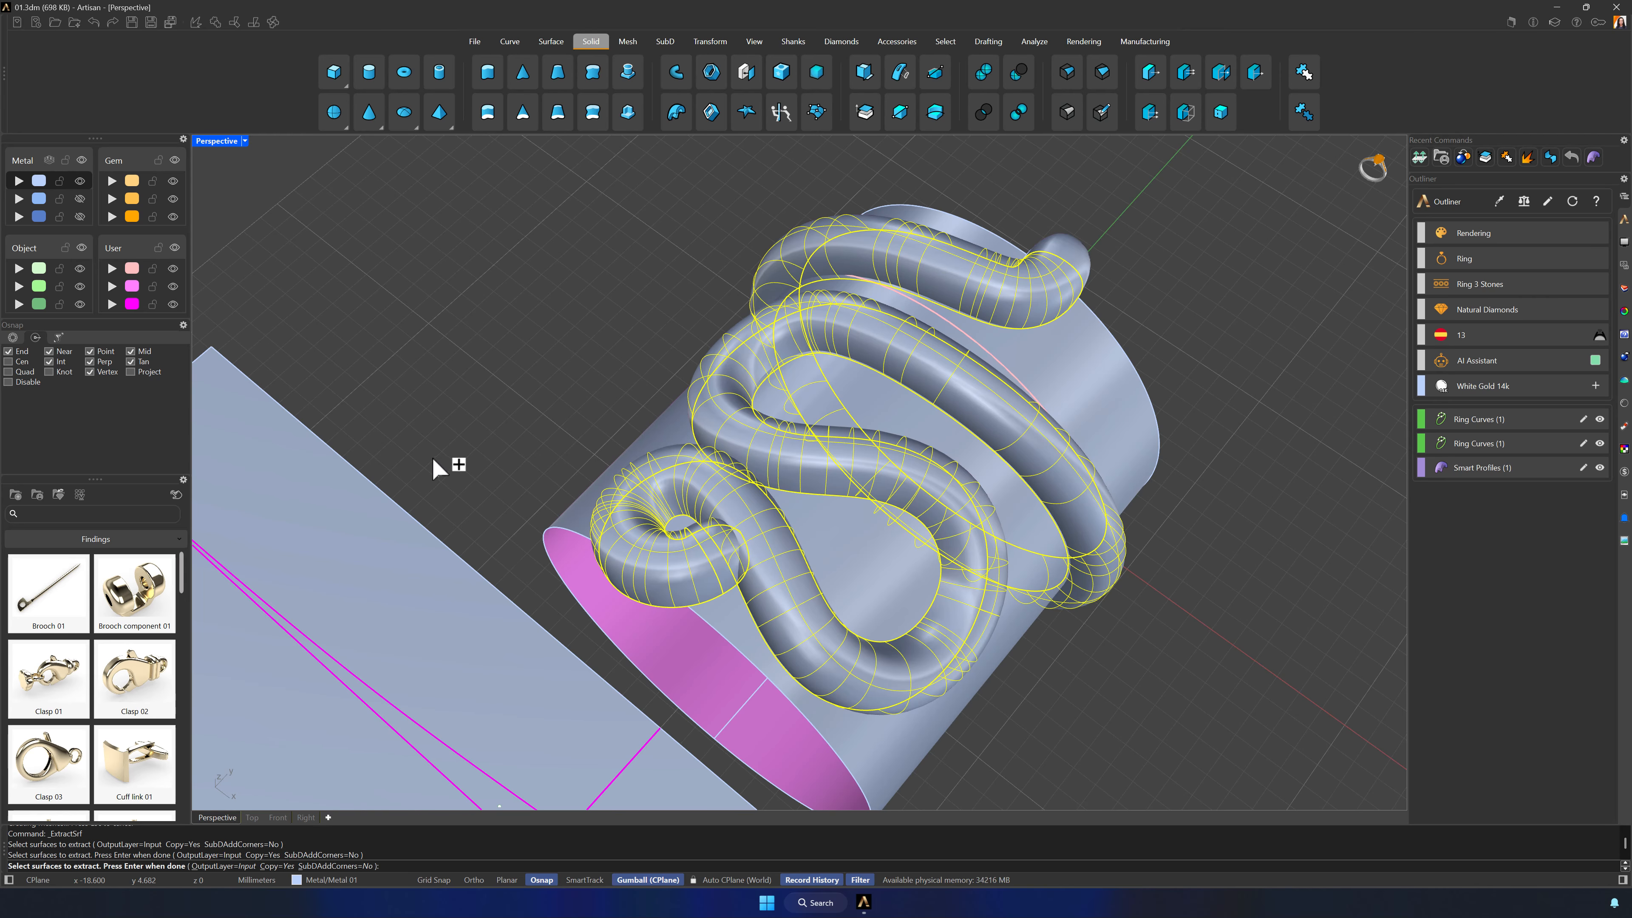
{"action": "key", "text": "Return"}
{"action": "key", "text": "Delete"}
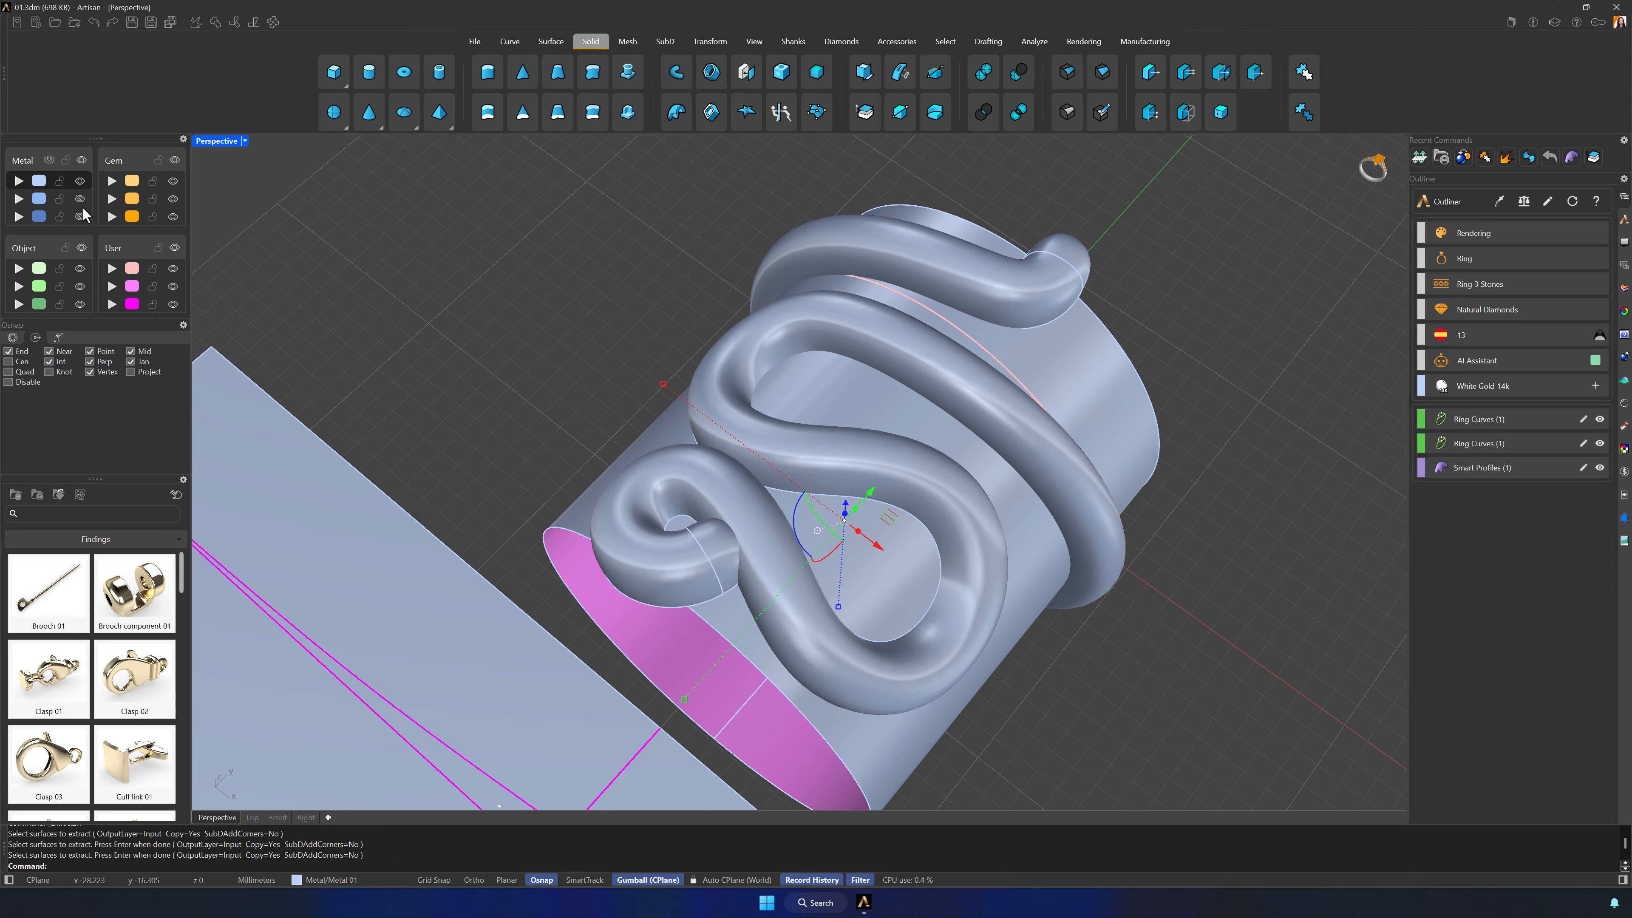
Place the extracted surfaces on layer Metal 02 and hide layer Metal 01.
{"action": "left_click", "coordinate": [40, 200]}
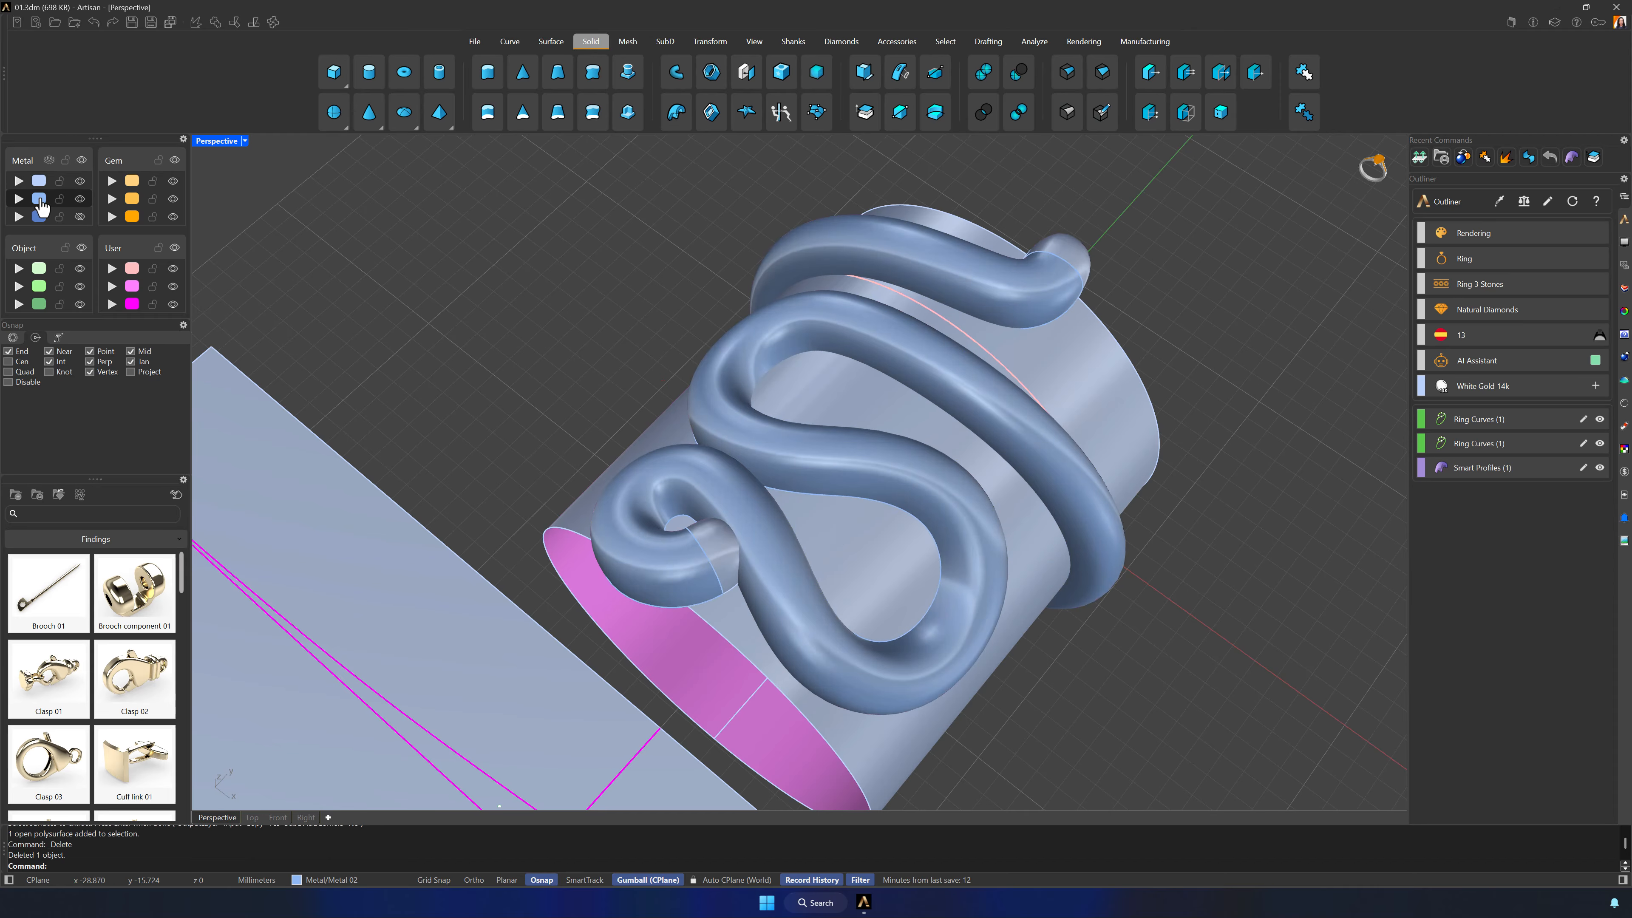
{"action": "left_click", "coordinate": [80, 182]}
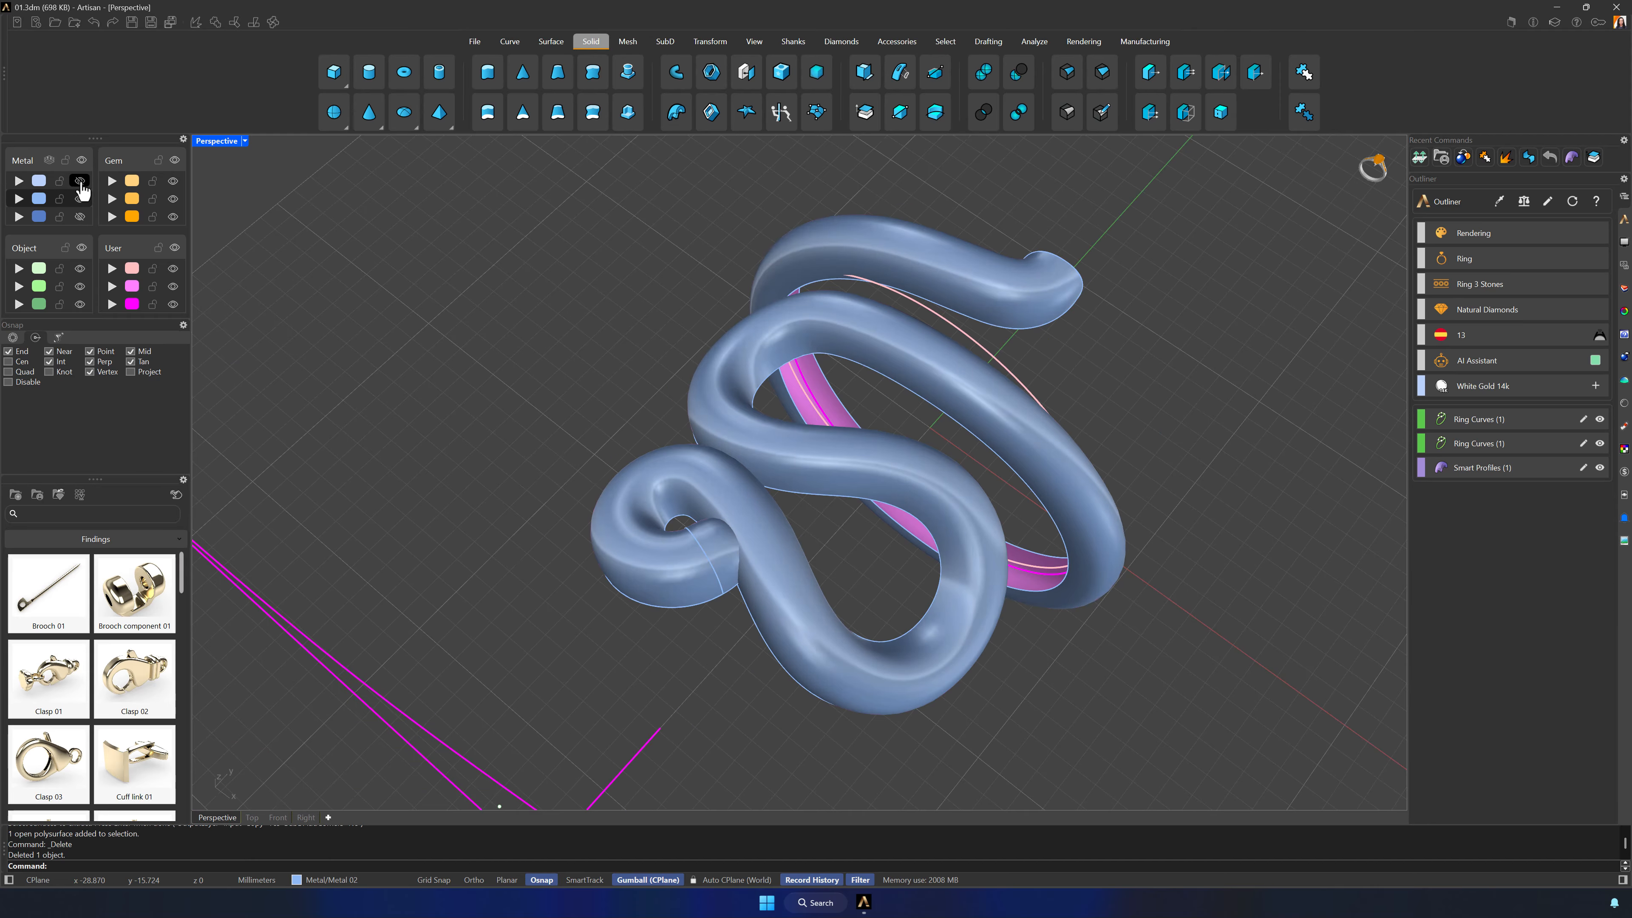
Turn on the control points of the long band surface with PointsOn and examine them near the spiral end.
{"action": "right_click_drag", "start_coordinate": [998, 601], "coordinate": [688, 590]}
{"action": "left_click", "coordinate": [648, 634]}
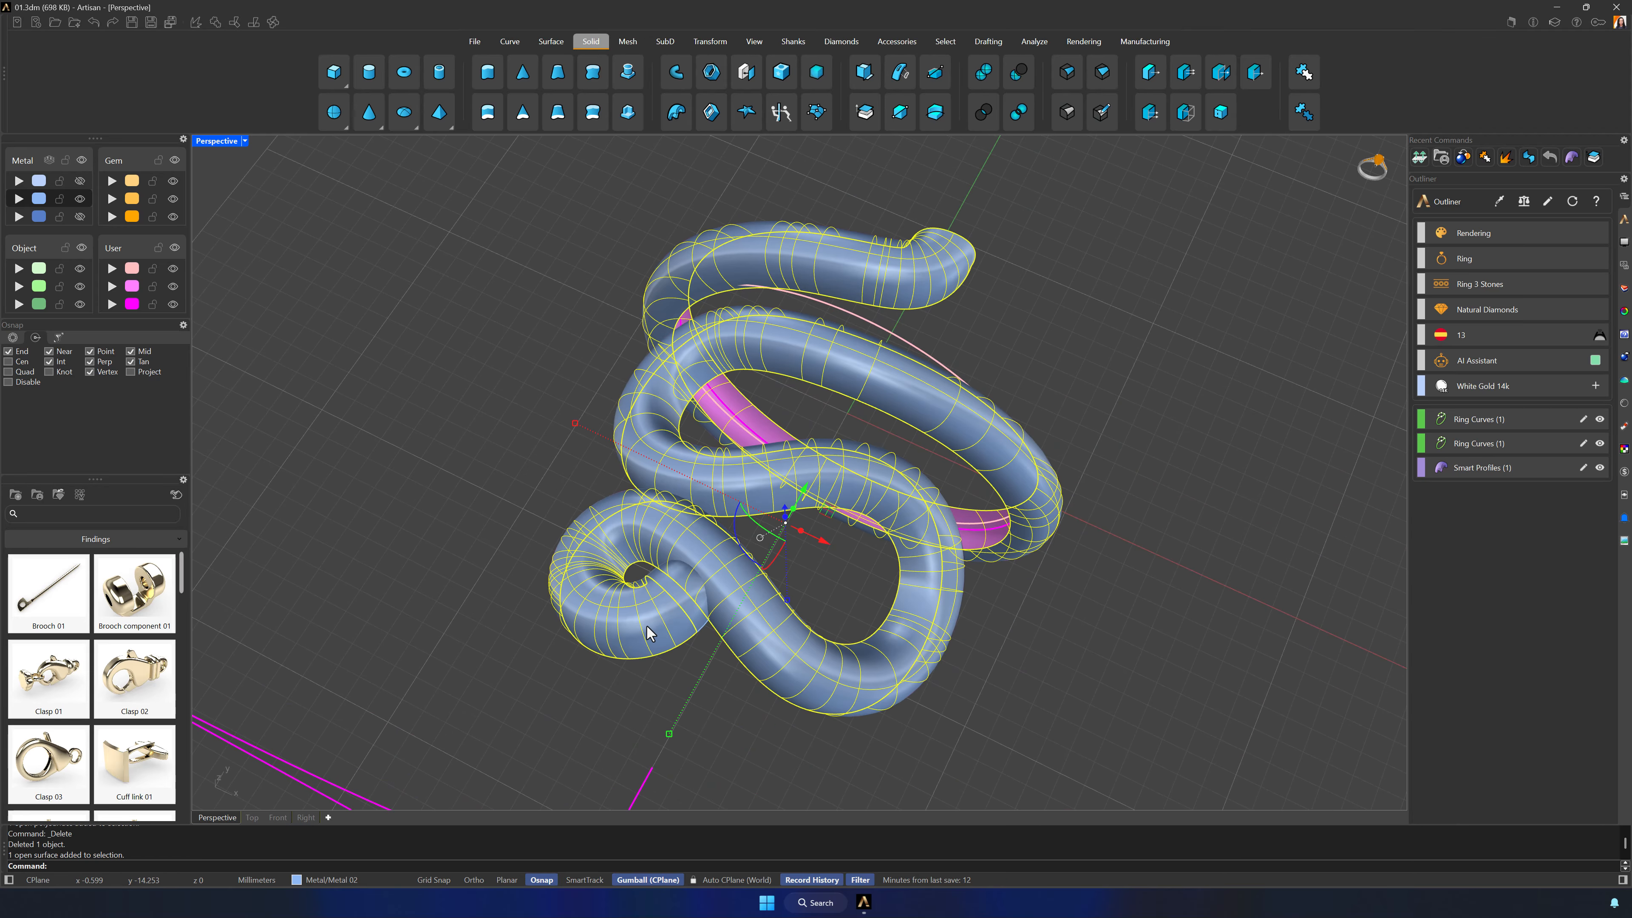
{"action": "left_click", "coordinate": [675, 588]}
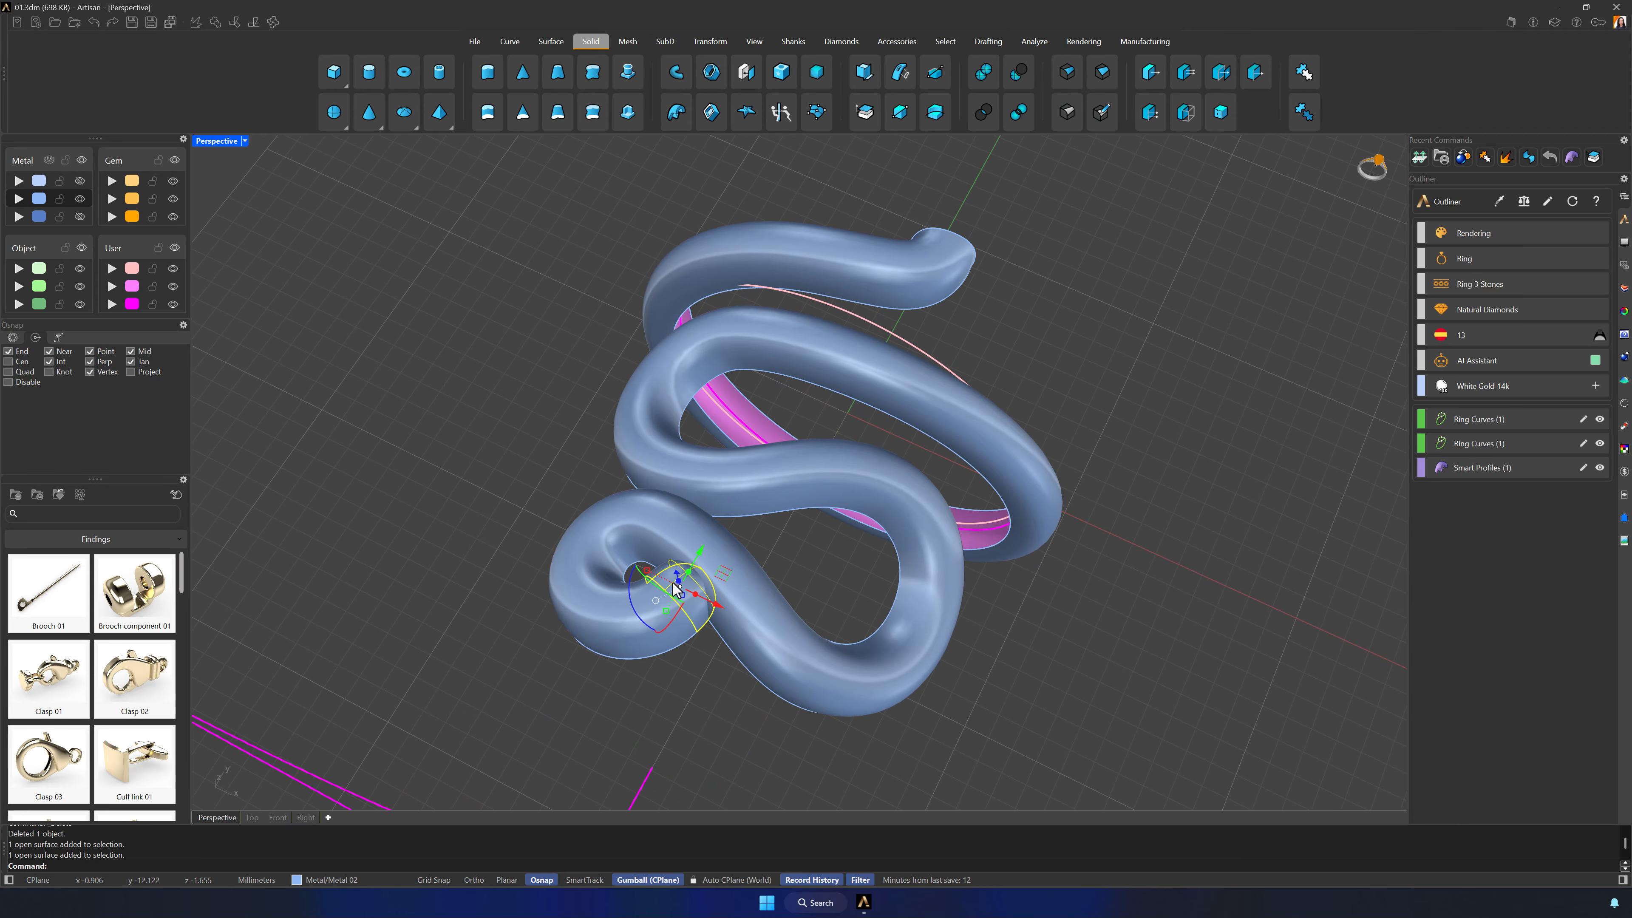
{"action": "left_click", "coordinate": [683, 689]}
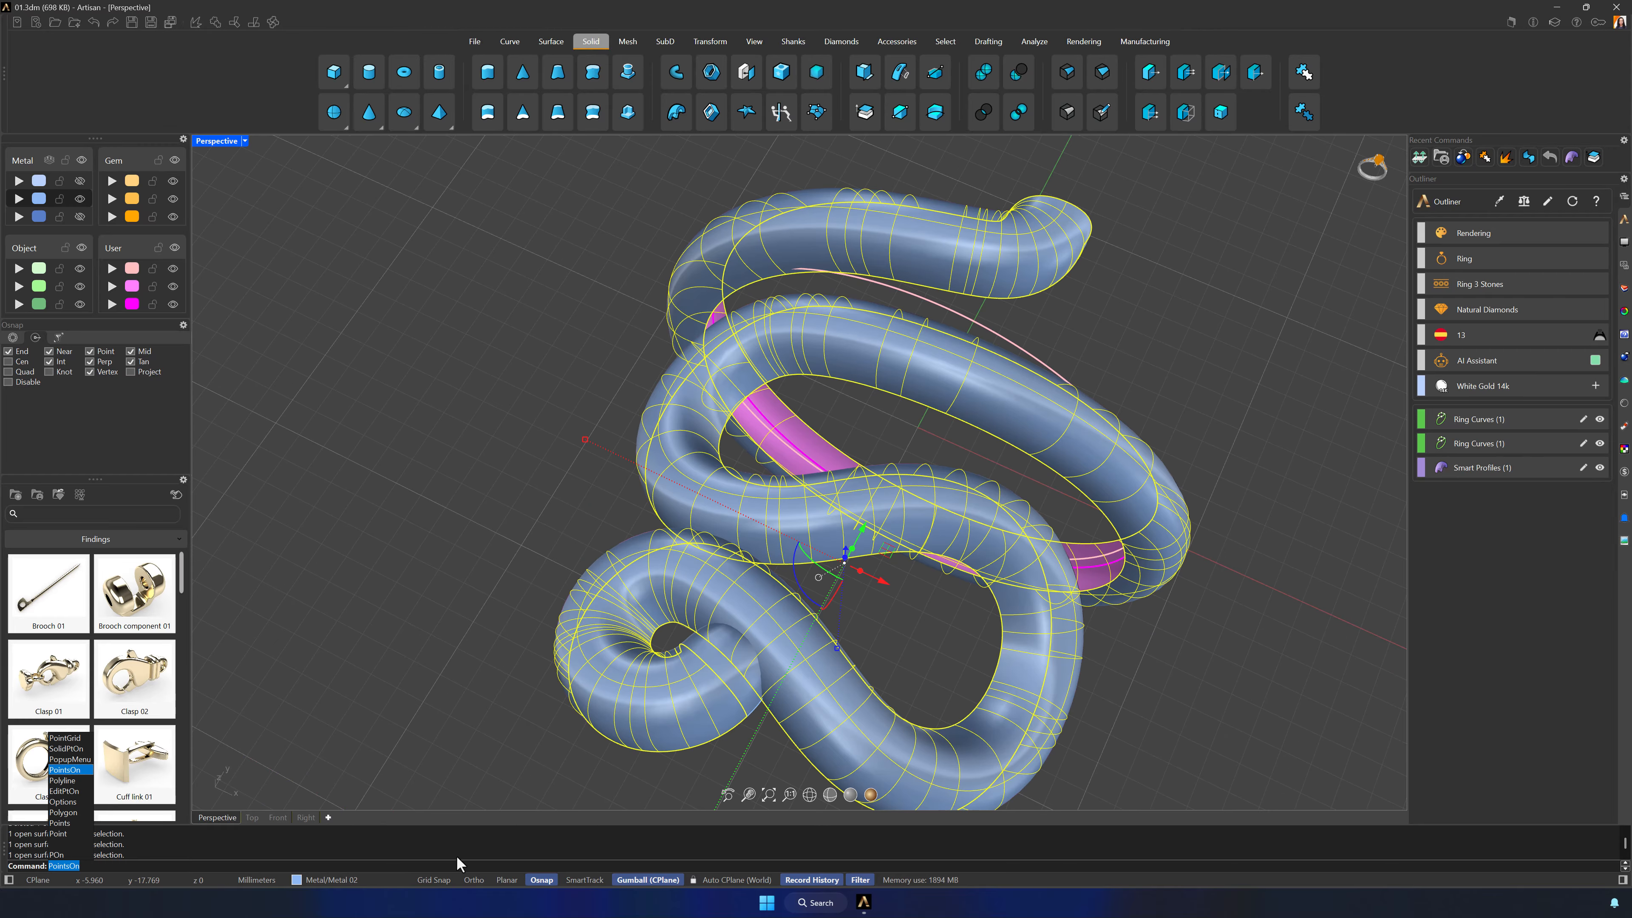
{"action": "key", "text": "Return"}
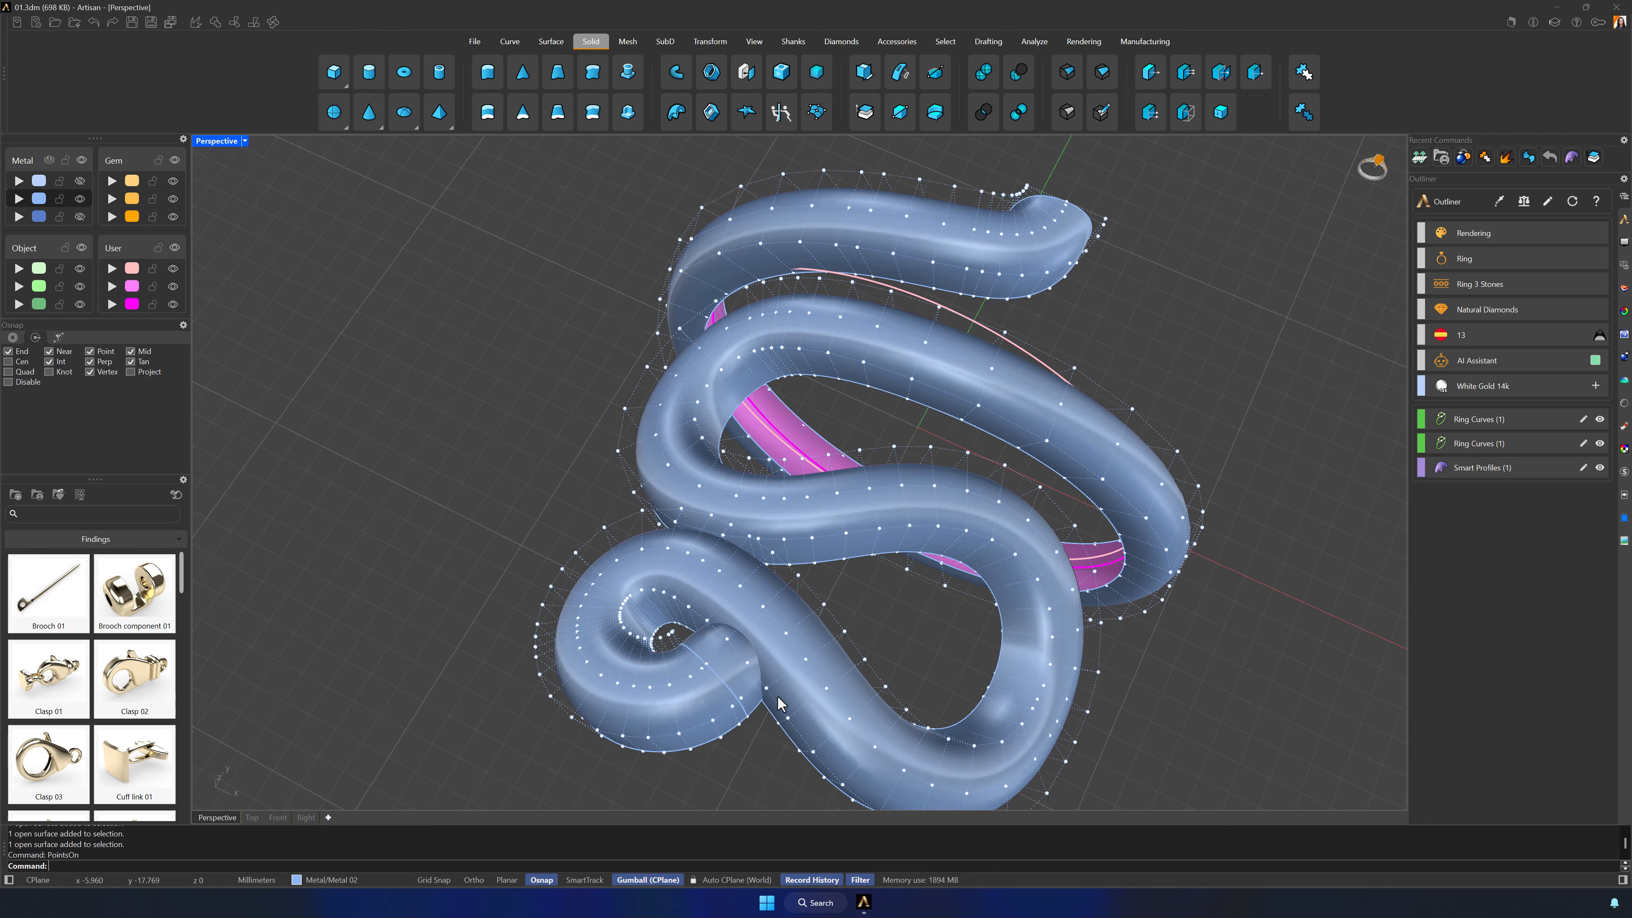
{"action": "scroll", "coordinate": [668, 680], "scroll_direction": "up", "scroll_amount": 8}
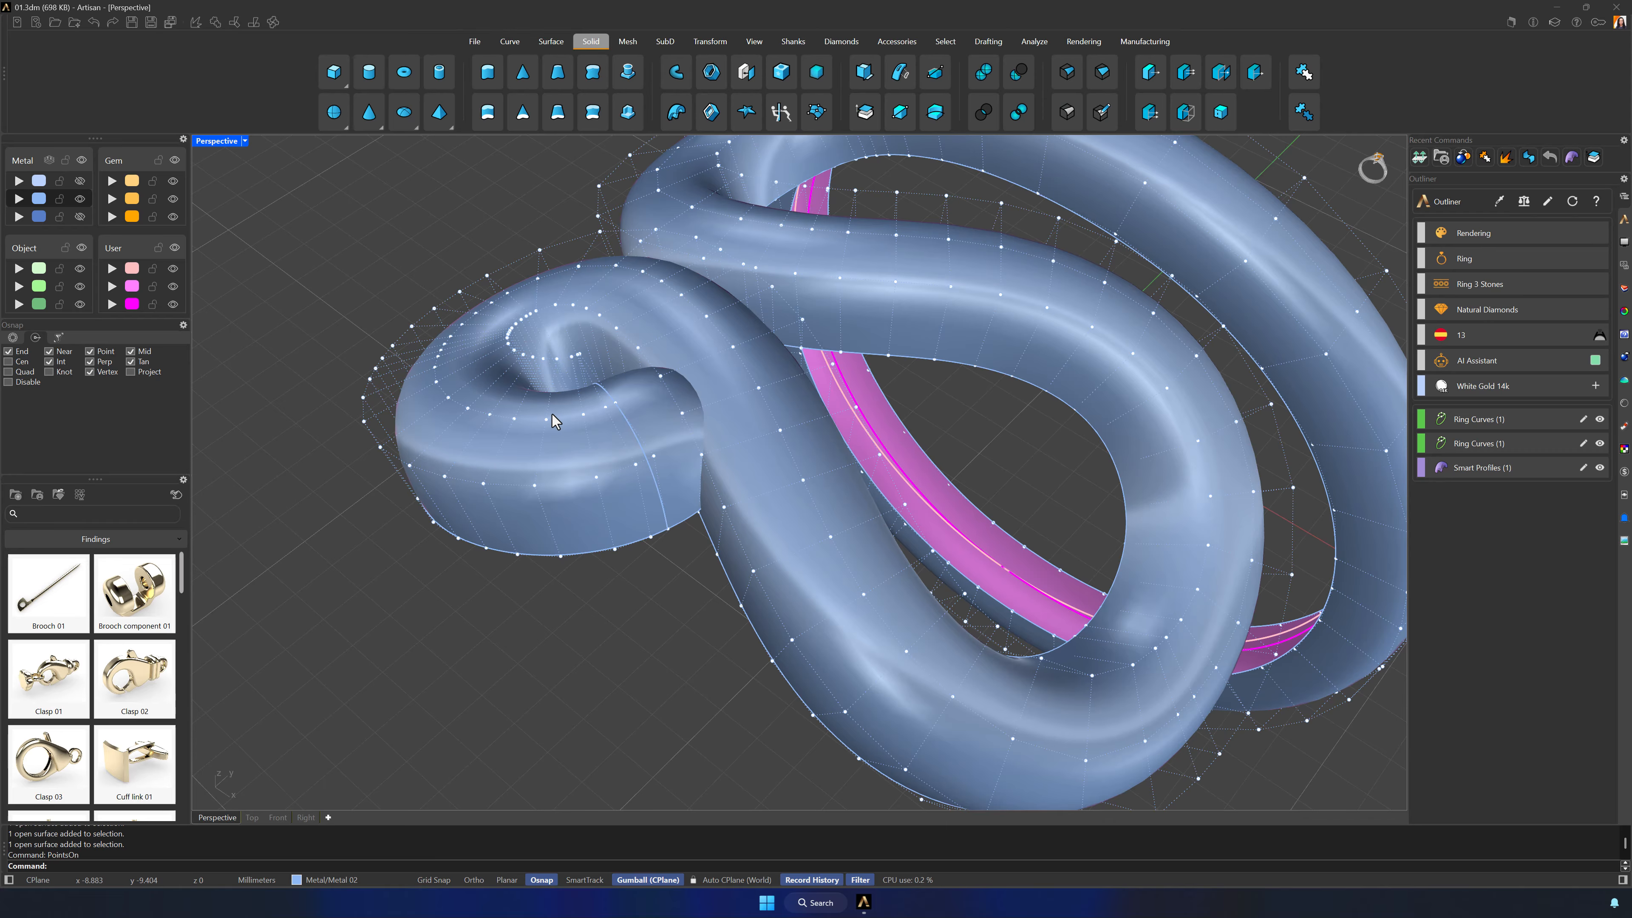
{"action": "scroll", "coordinate": [579, 444], "scroll_direction": "up", "scroll_amount": 2}
Turn on the control points of the small surface at the spiral end to examine its structure beside the long surface.
{"action": "left_click", "coordinate": [660, 468]}
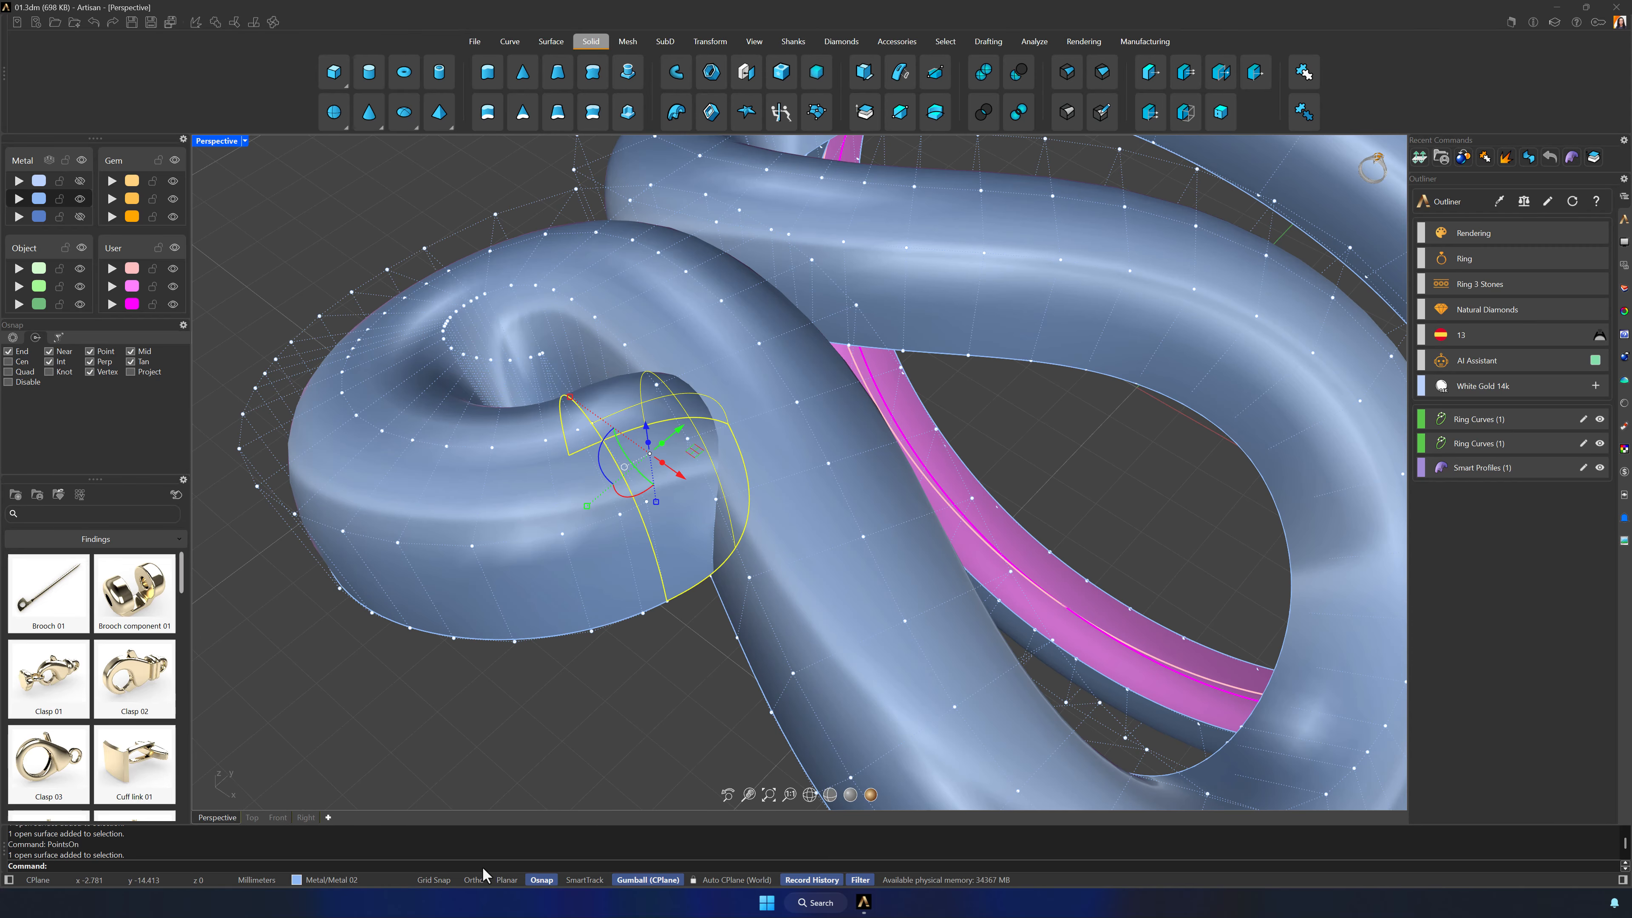
{"action": "type", "text": "ints"}
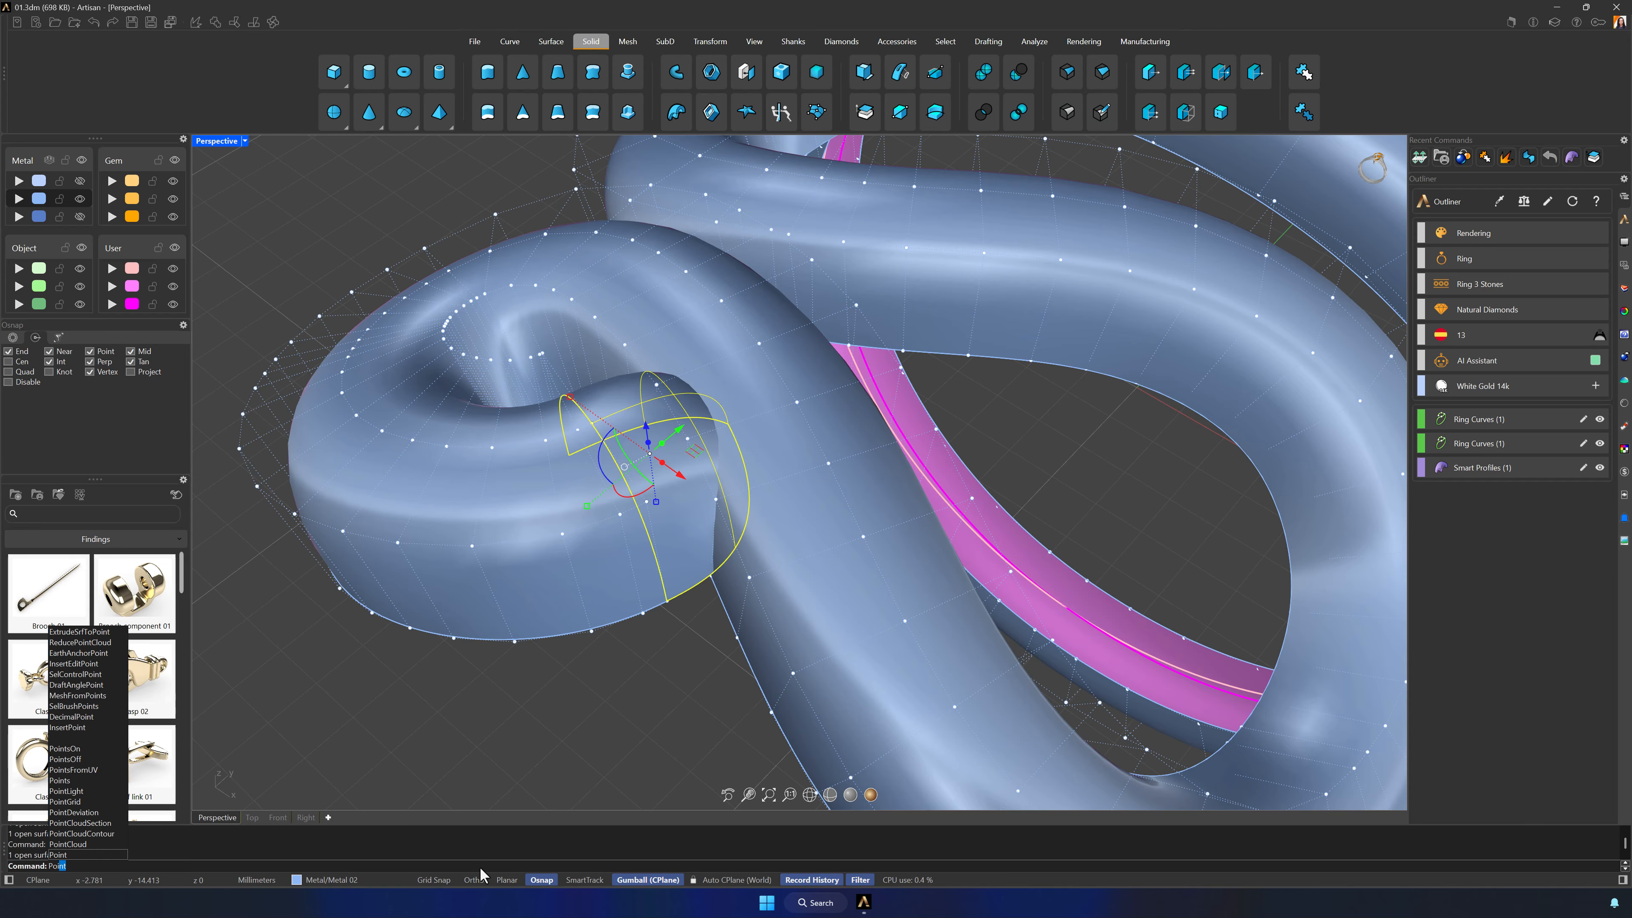
{"action": "key", "text": "Up"}
{"action": "key", "text": "Up"}
{"action": "key", "text": "Up"}
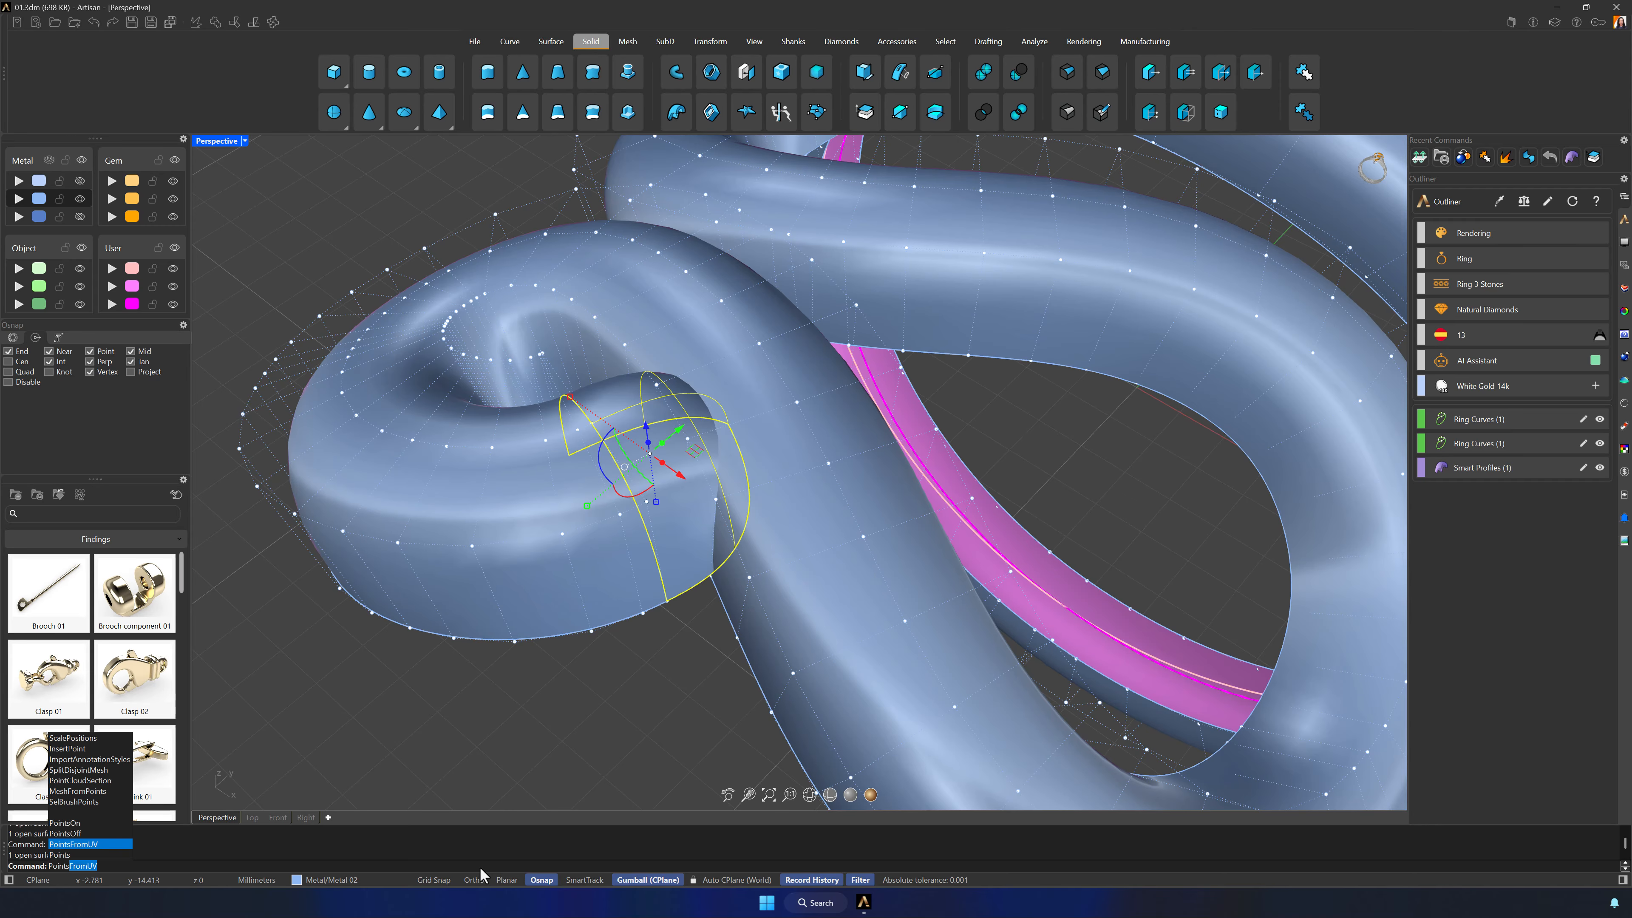
{"action": "key", "text": "Return"}
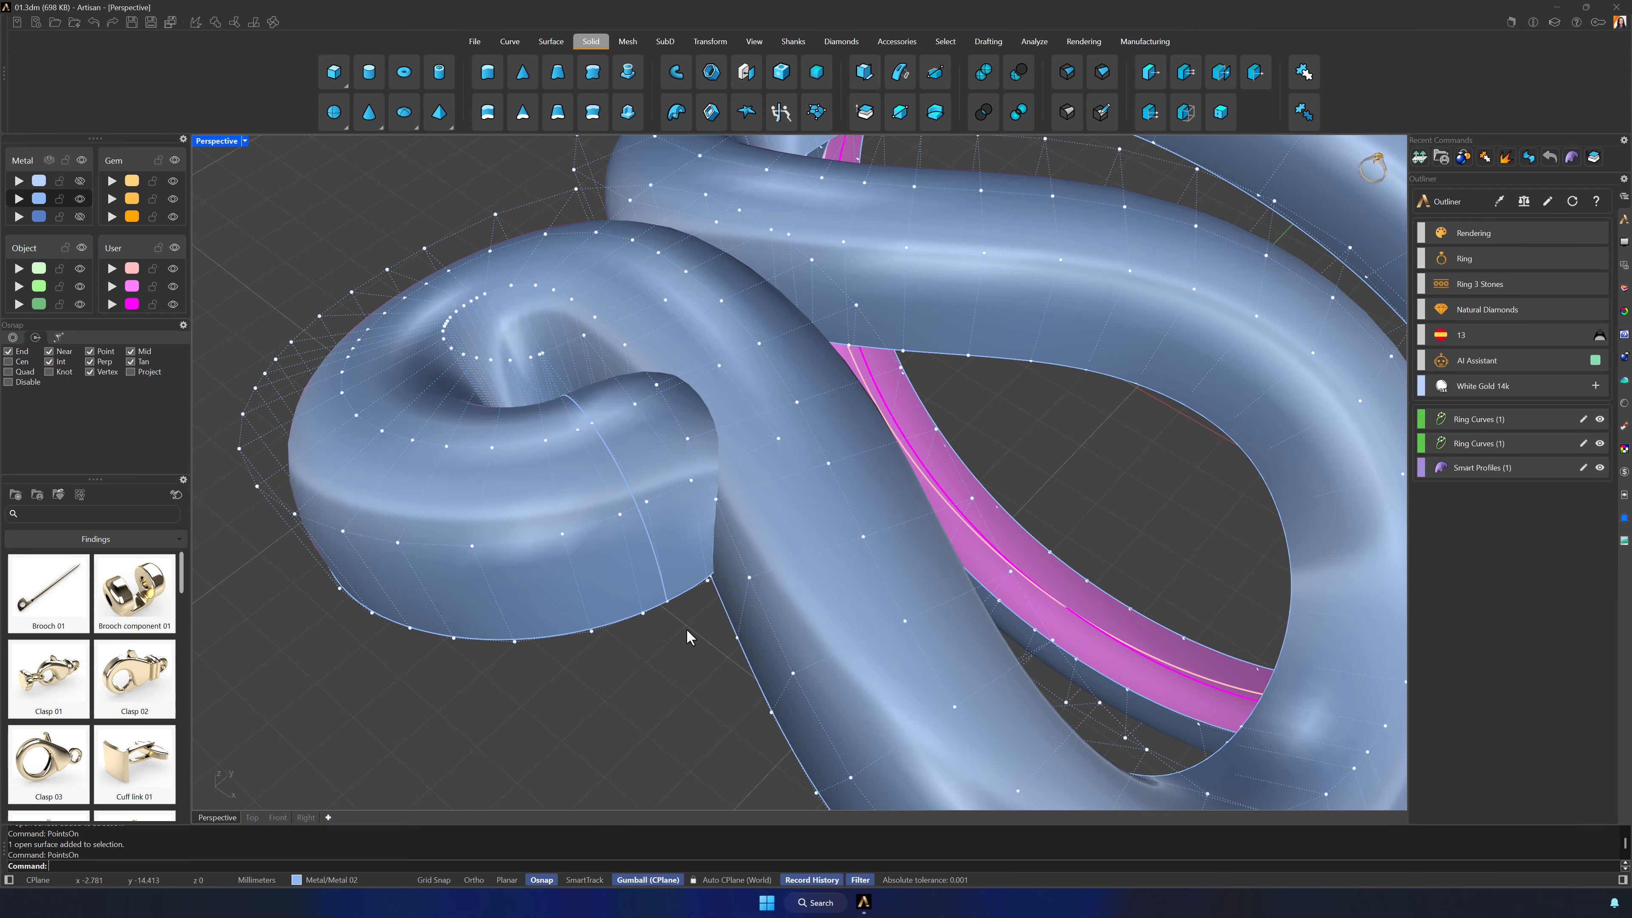
{"action": "right_click_drag", "start_coordinate": [691, 627], "coordinate": [672, 622]}
{"action": "right_click_drag", "start_coordinate": [564, 500], "coordinate": [572, 489]}
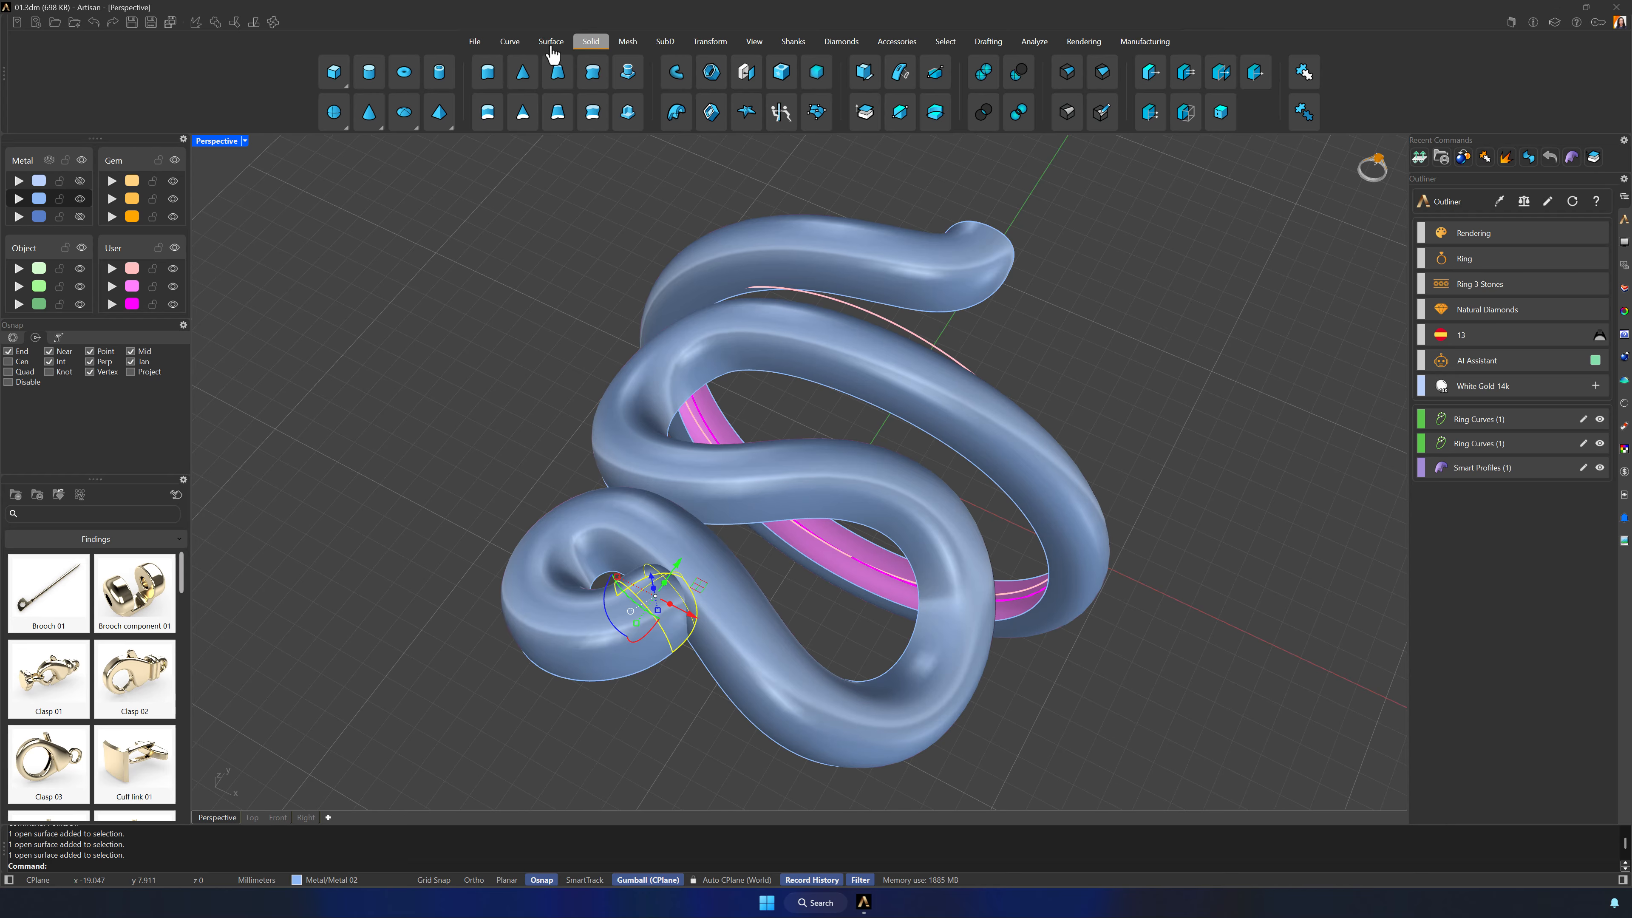
Merge the small spiral-end surface with the long band surface using MergeSrf, and check the merged surface by selecting it.
{"action": "left_click", "coordinate": [550, 43]}
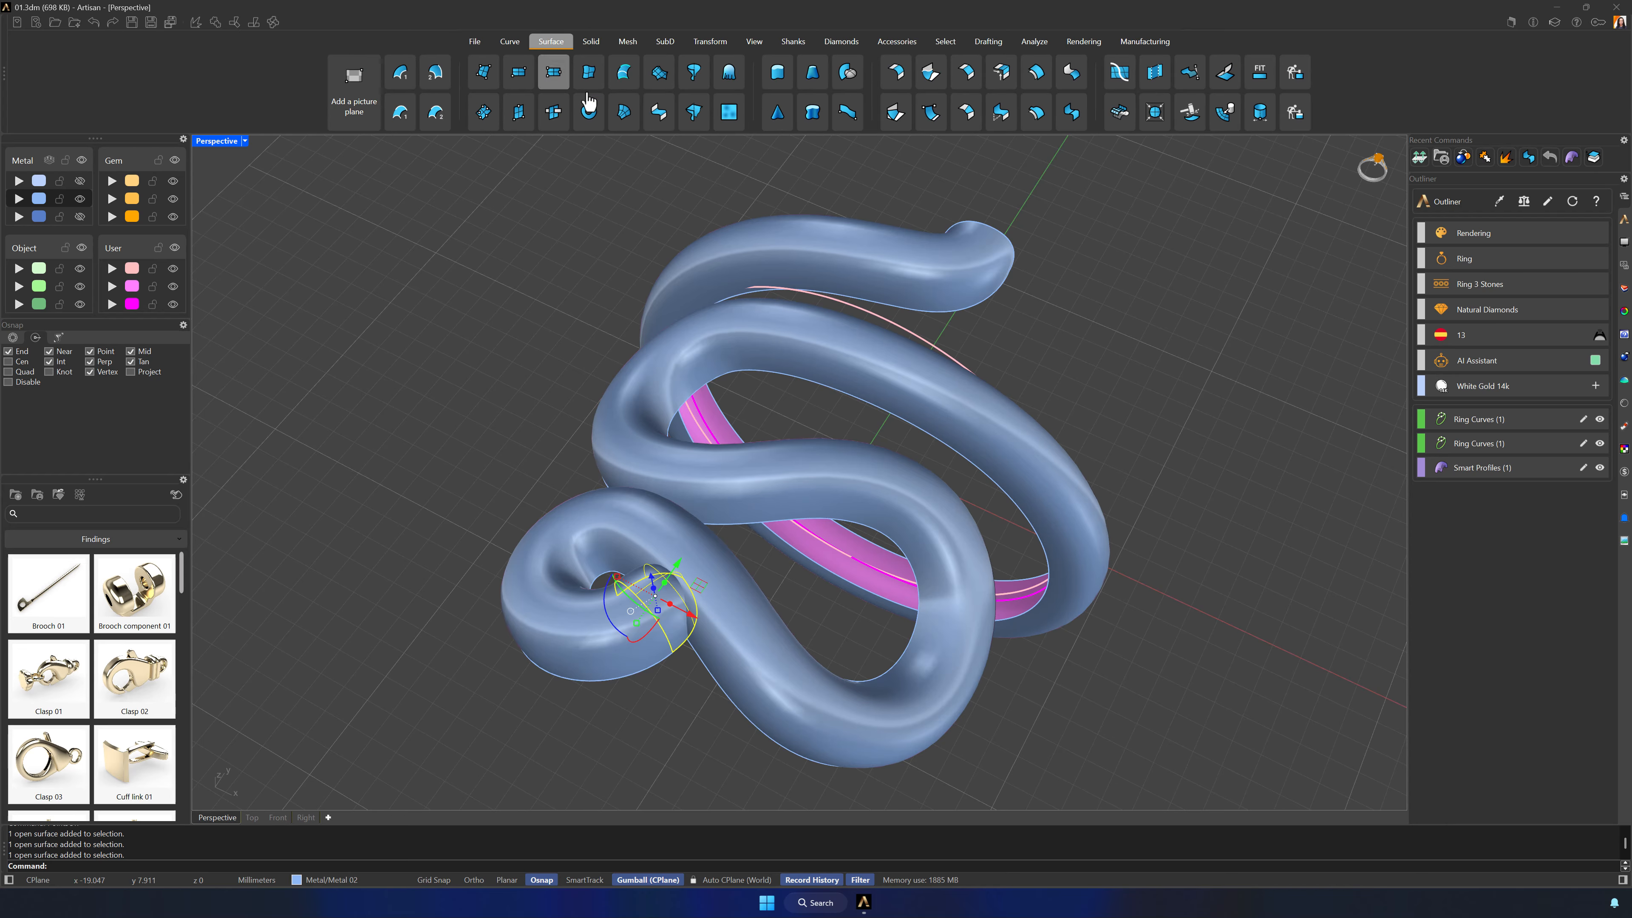
{"action": "left_click", "coordinate": [1074, 116]}
{"action": "left_click", "coordinate": [655, 585]}
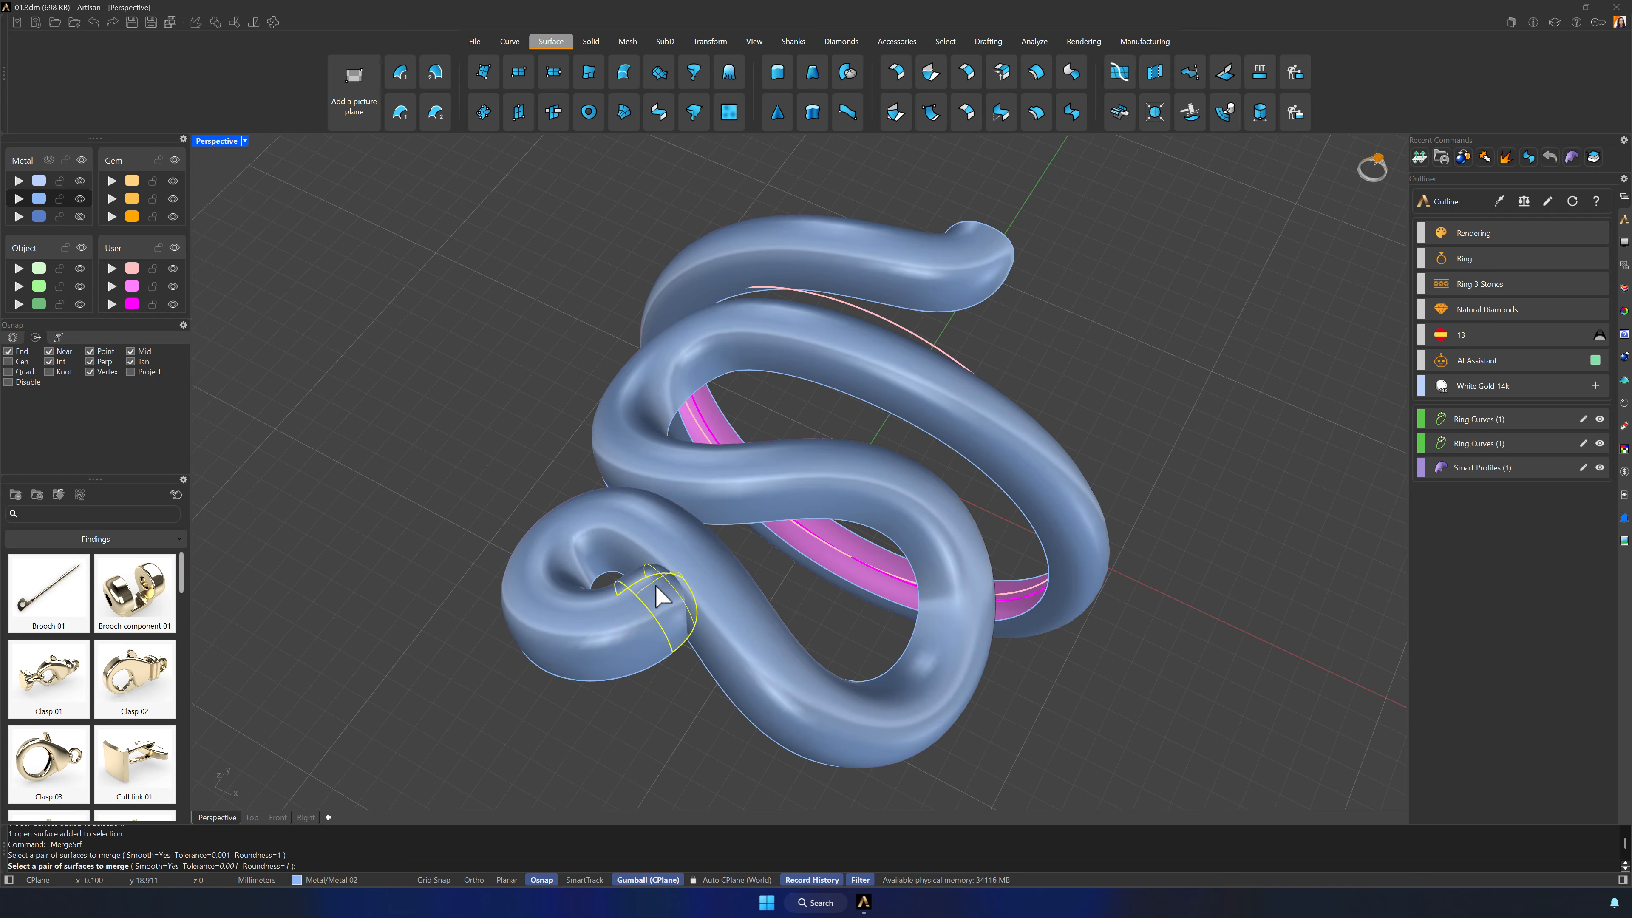
{"action": "left_click", "coordinate": [619, 626]}
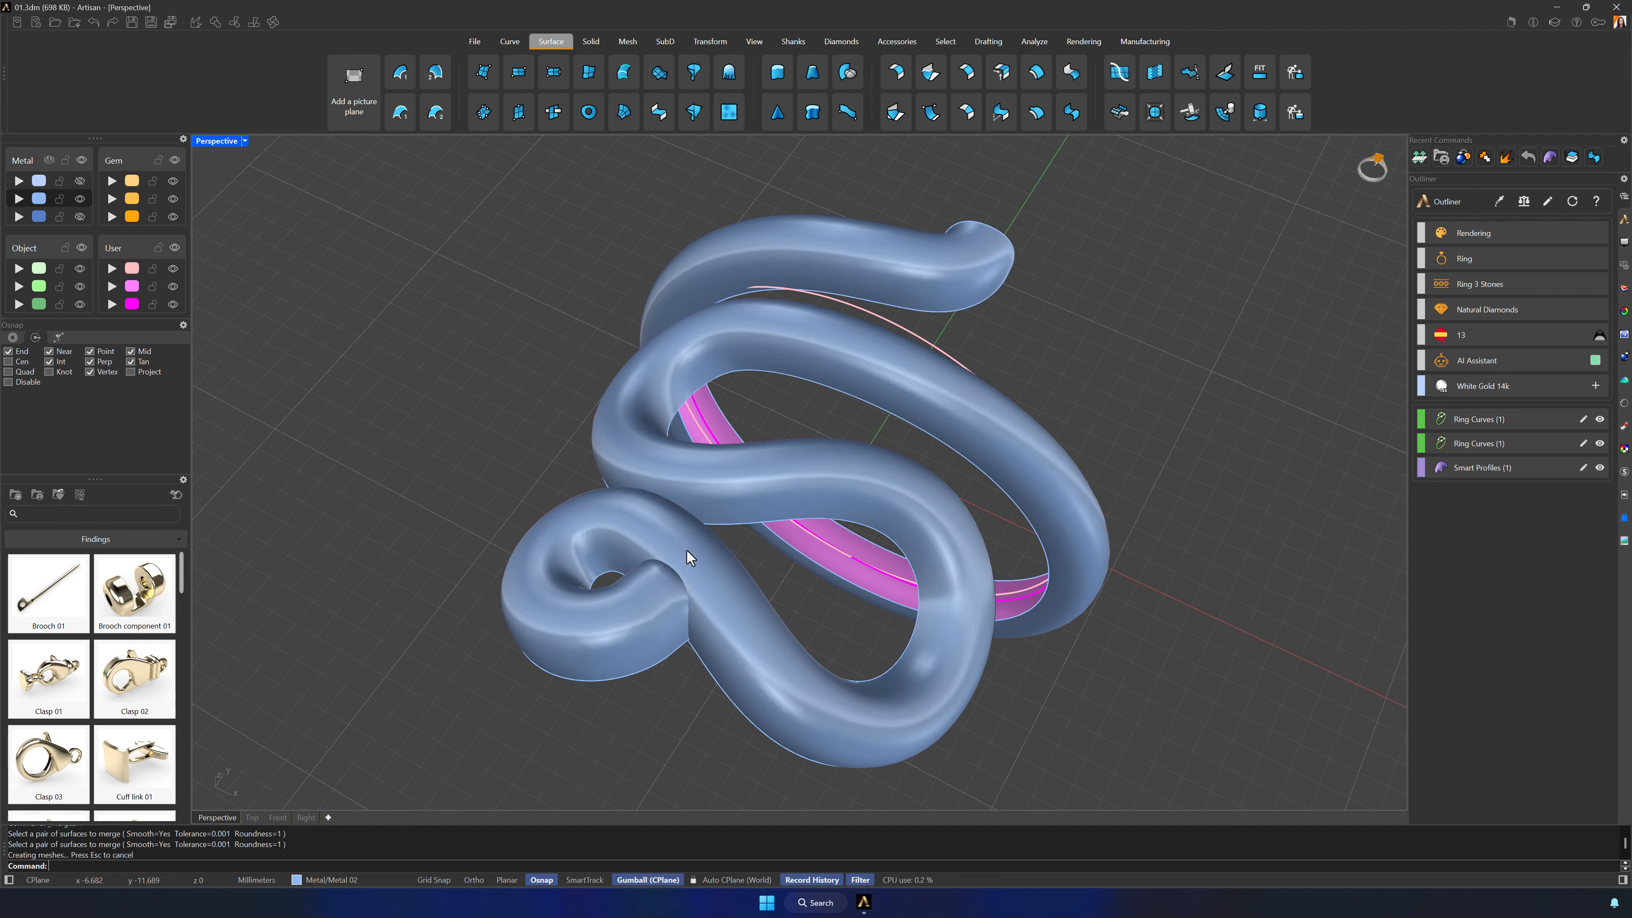
{"action": "left_click", "coordinate": [637, 615]}
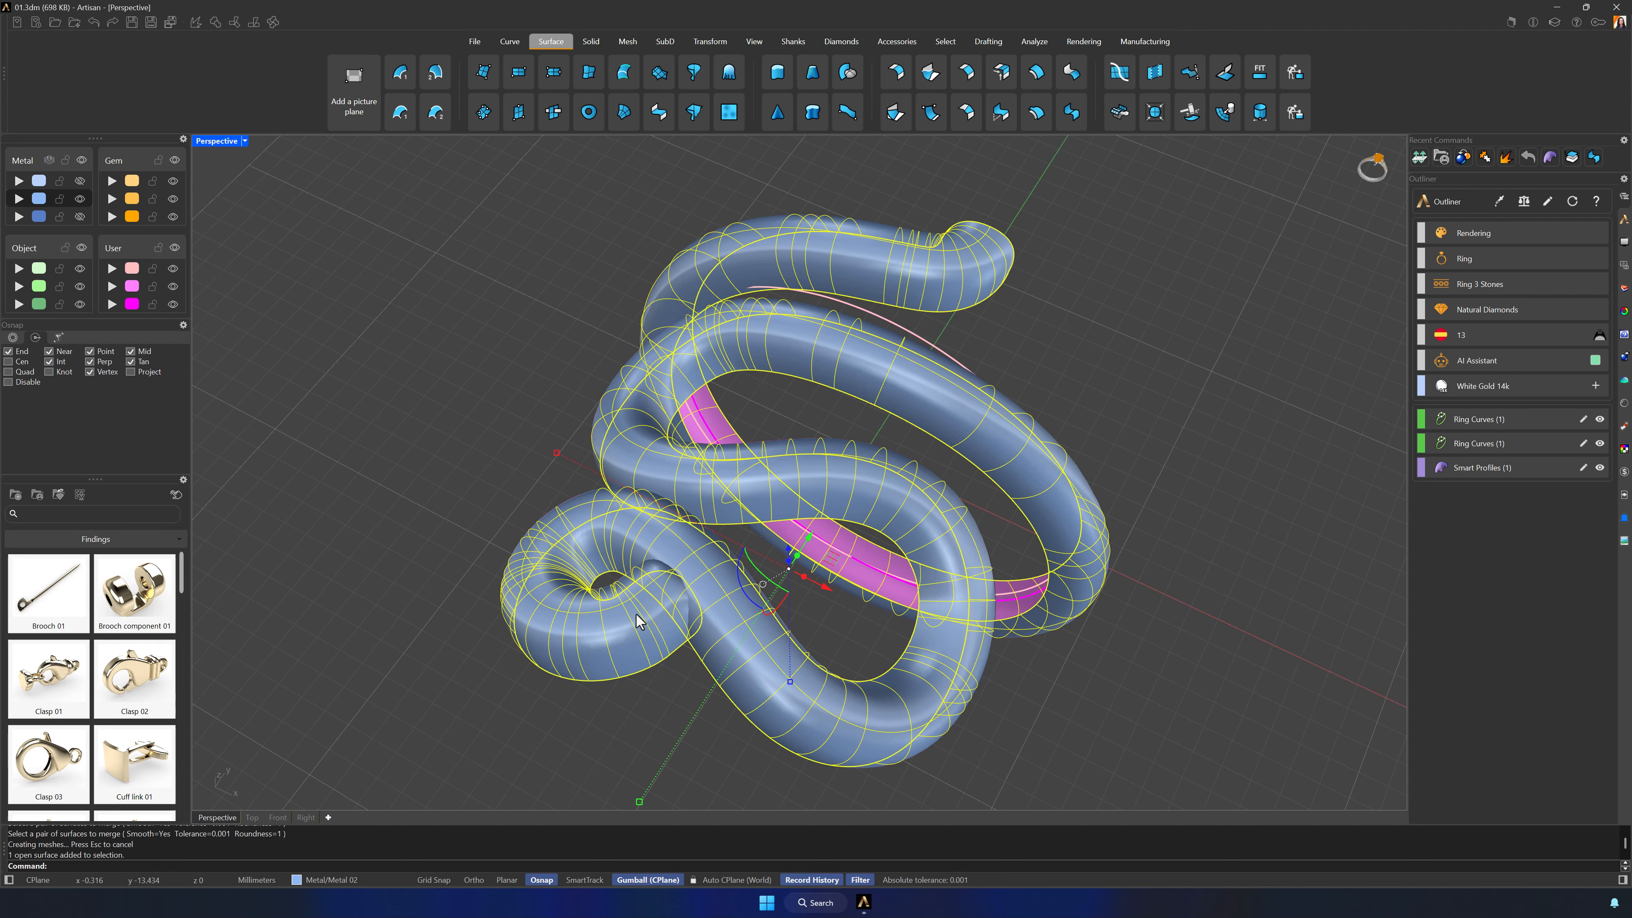
{"action": "left_click", "coordinate": [651, 714]}
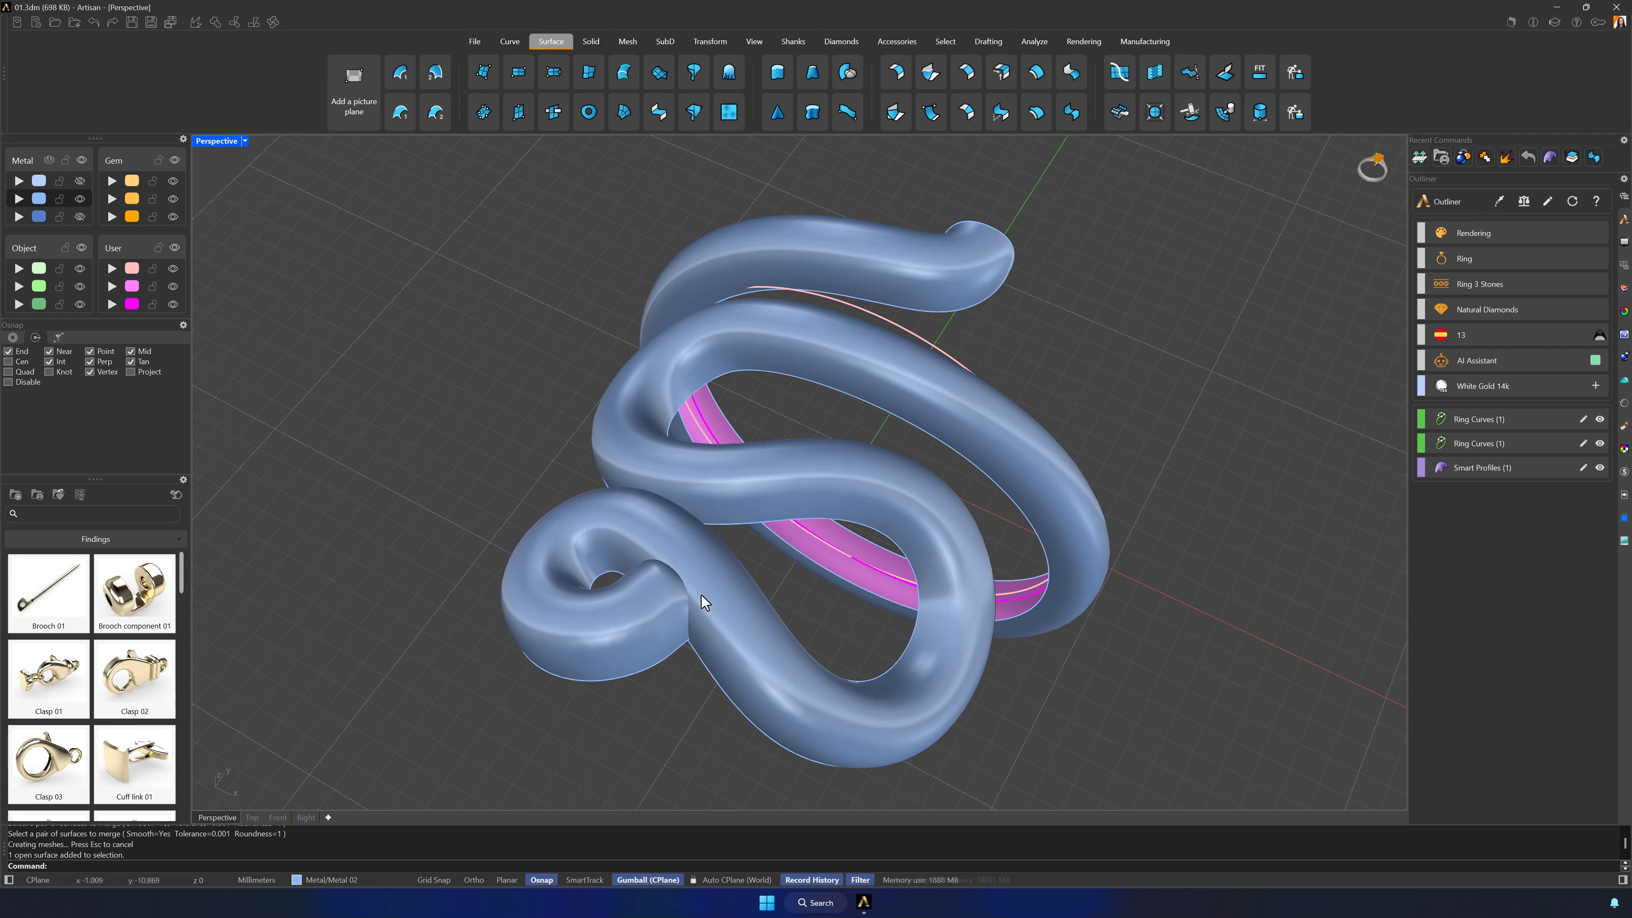
Open the Textures3D folder in the Artisan user folder and add the Snake v2 texture from the My Texture folder.
{"action": "left_click", "coordinate": [475, 42]}
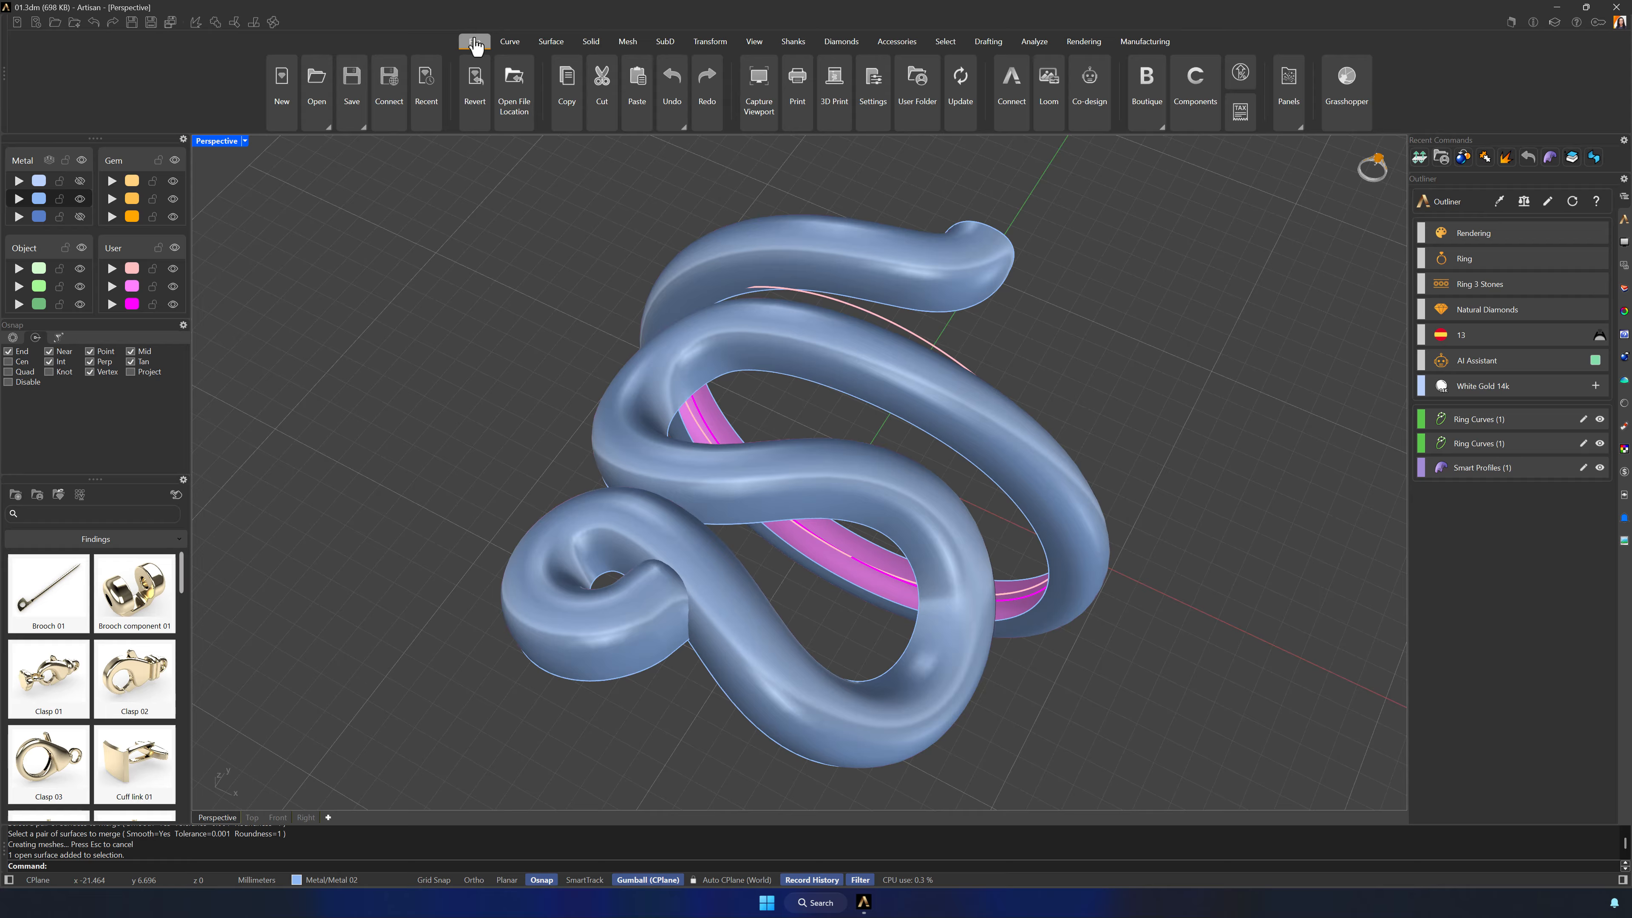
{"action": "left_click", "coordinate": [918, 87]}
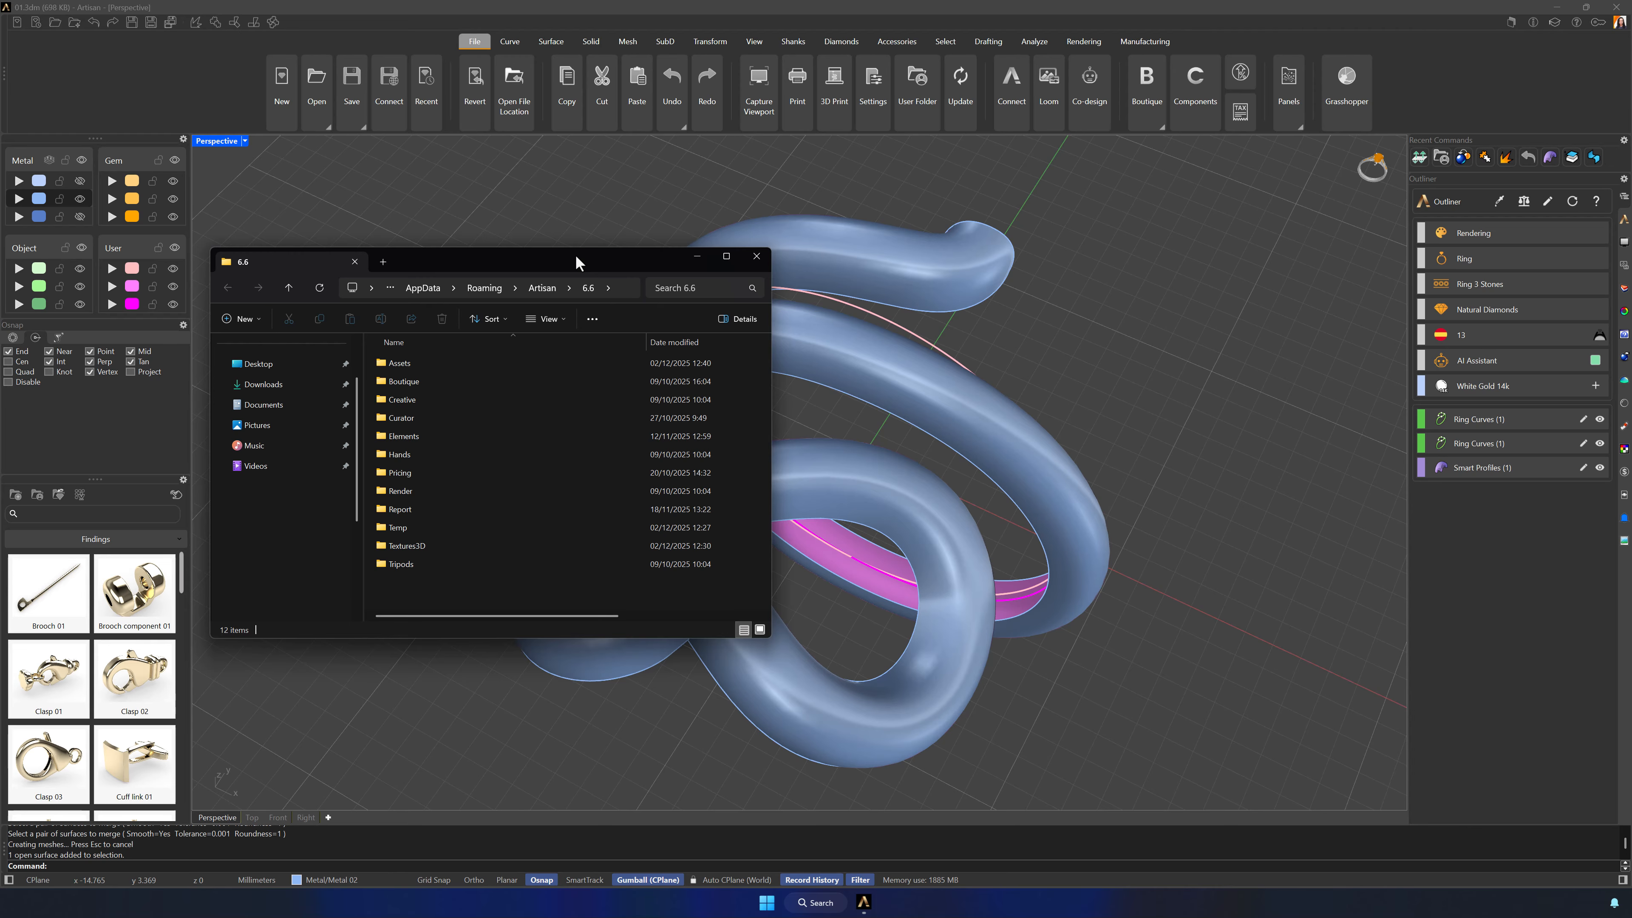
{"action": "left_click", "coordinate": [417, 546]}
{"action": "double_click", "coordinate": [417, 546]}
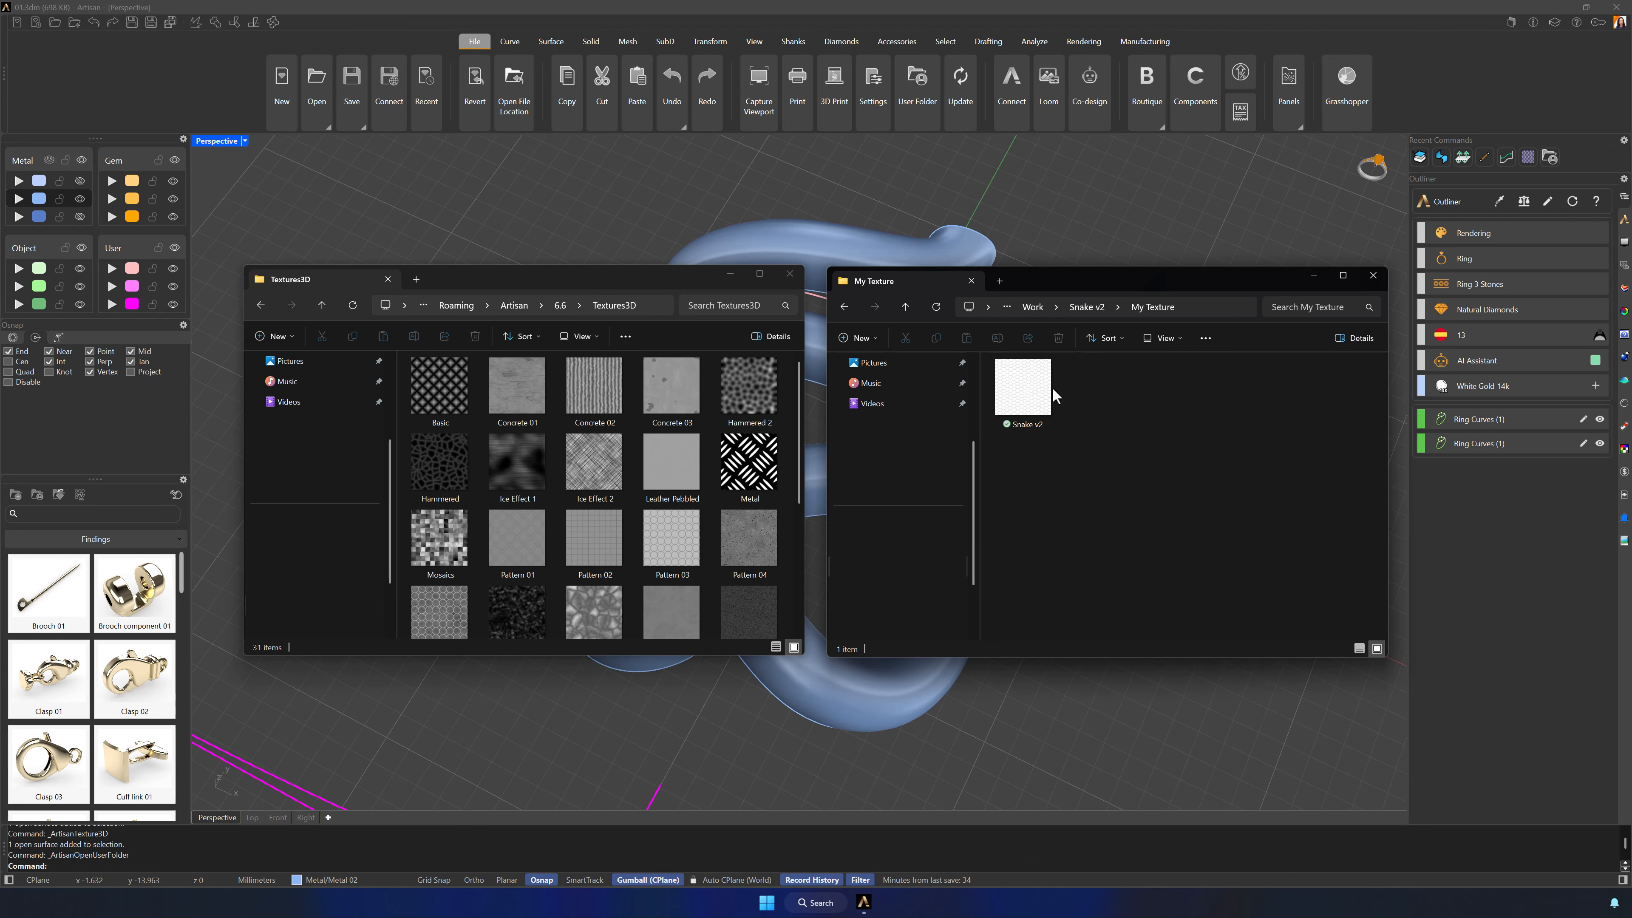
{"action": "left_click_drag", "start_coordinate": [1039, 386], "coordinate": [736, 524]}
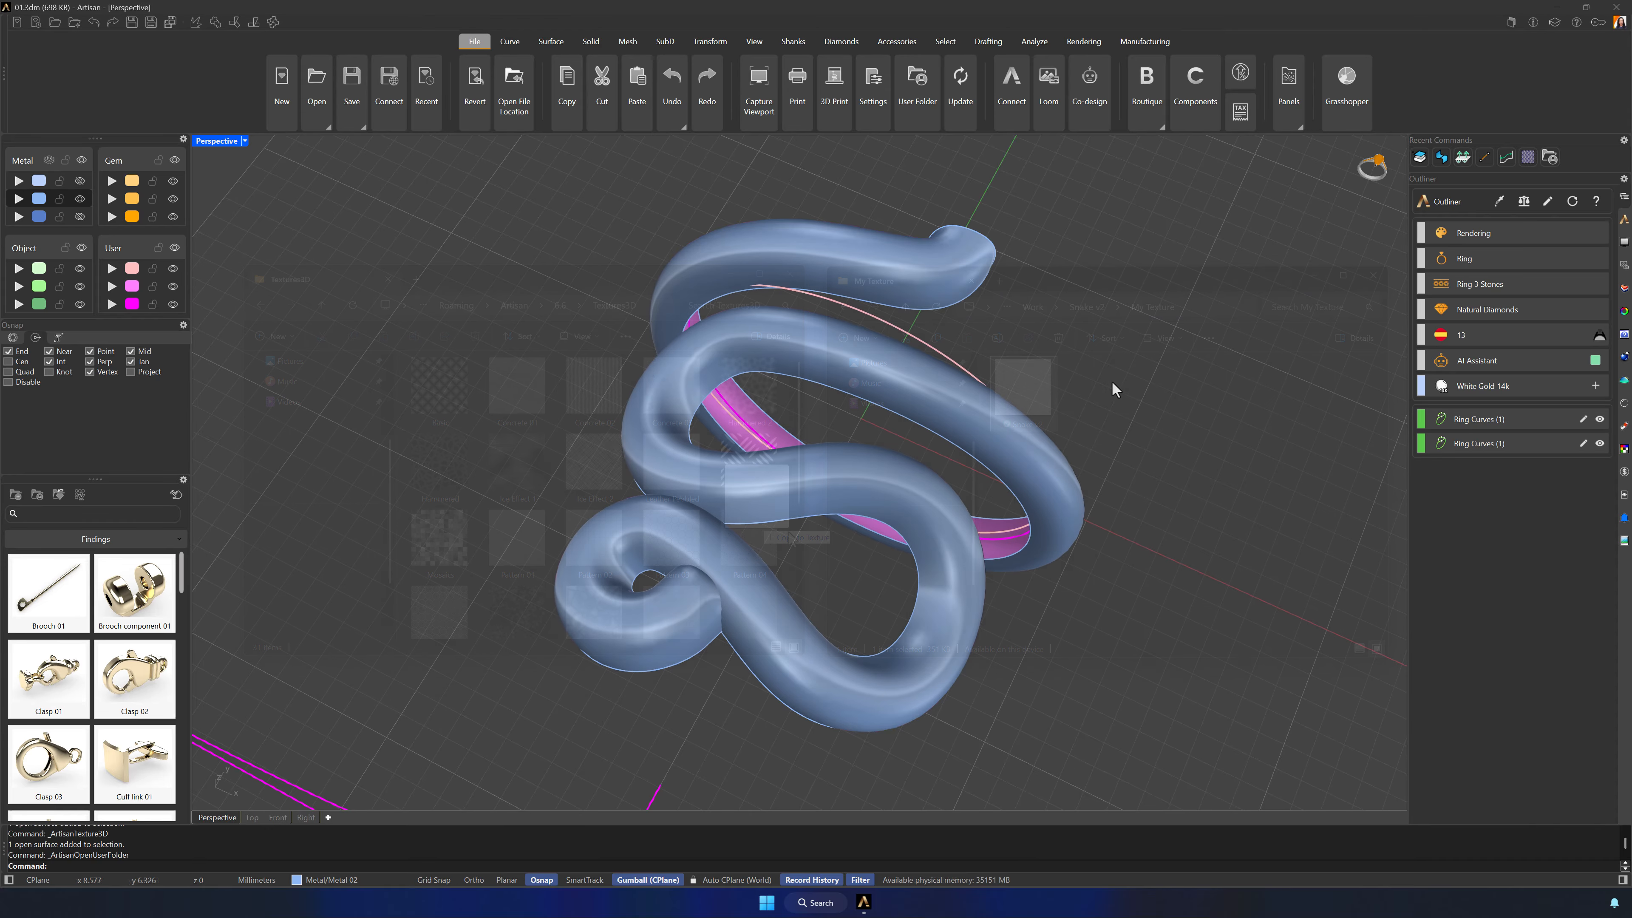
Start a Texture 3D and assign the merged band surface as the surface to texture.
{"action": "right_click_drag", "start_coordinate": [1111, 385], "coordinate": [1013, 302]}
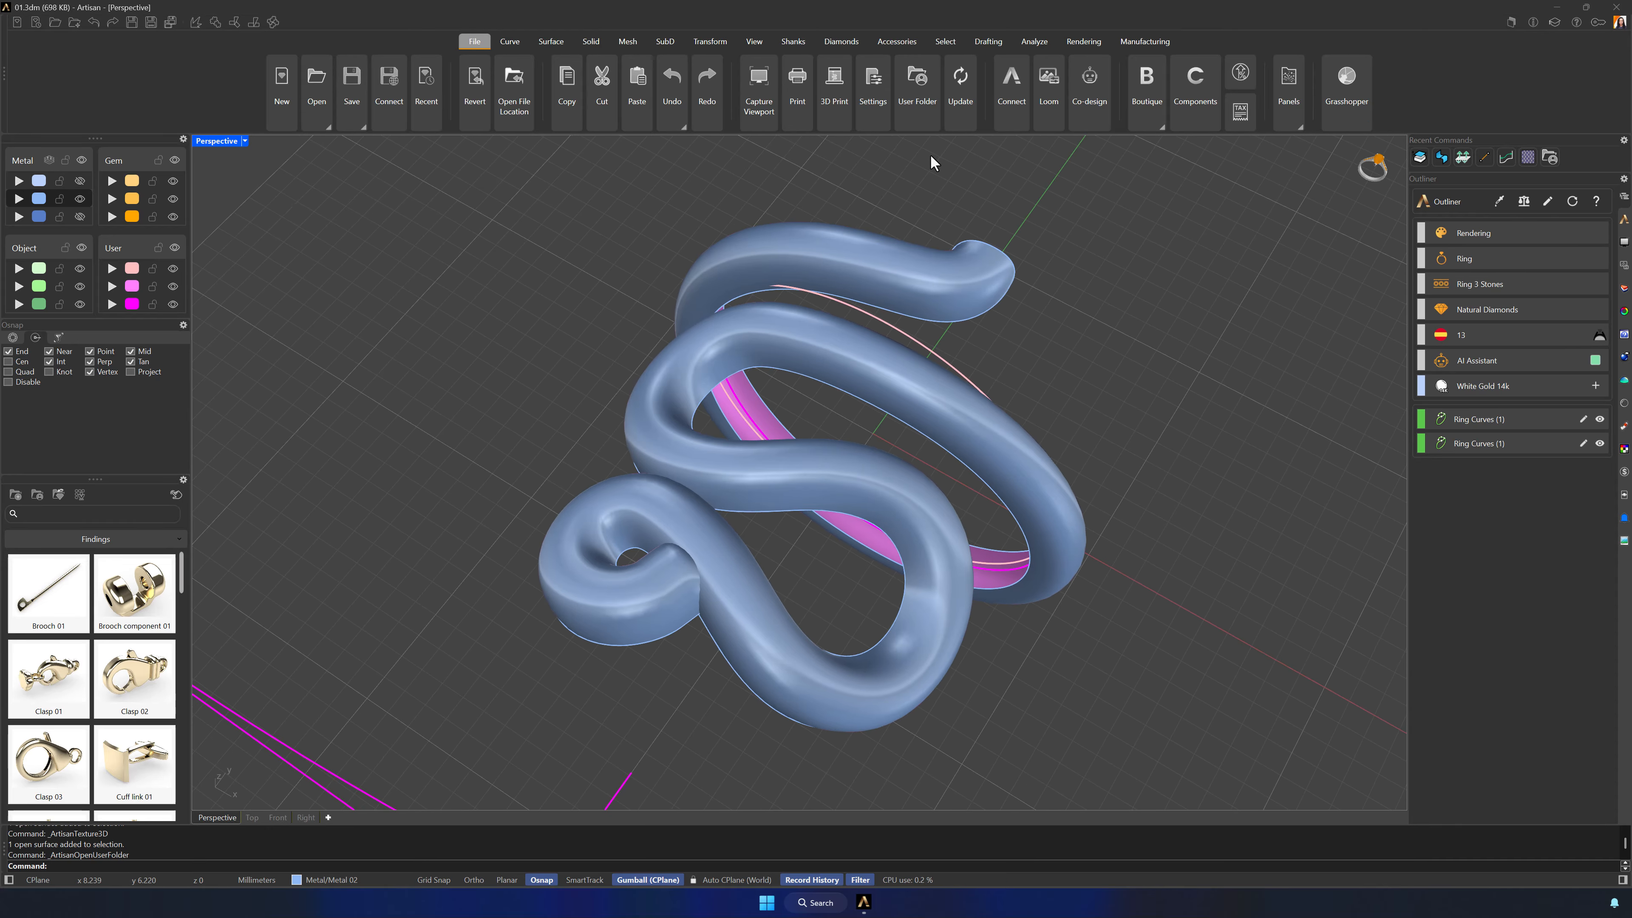
{"action": "left_click", "coordinate": [900, 44]}
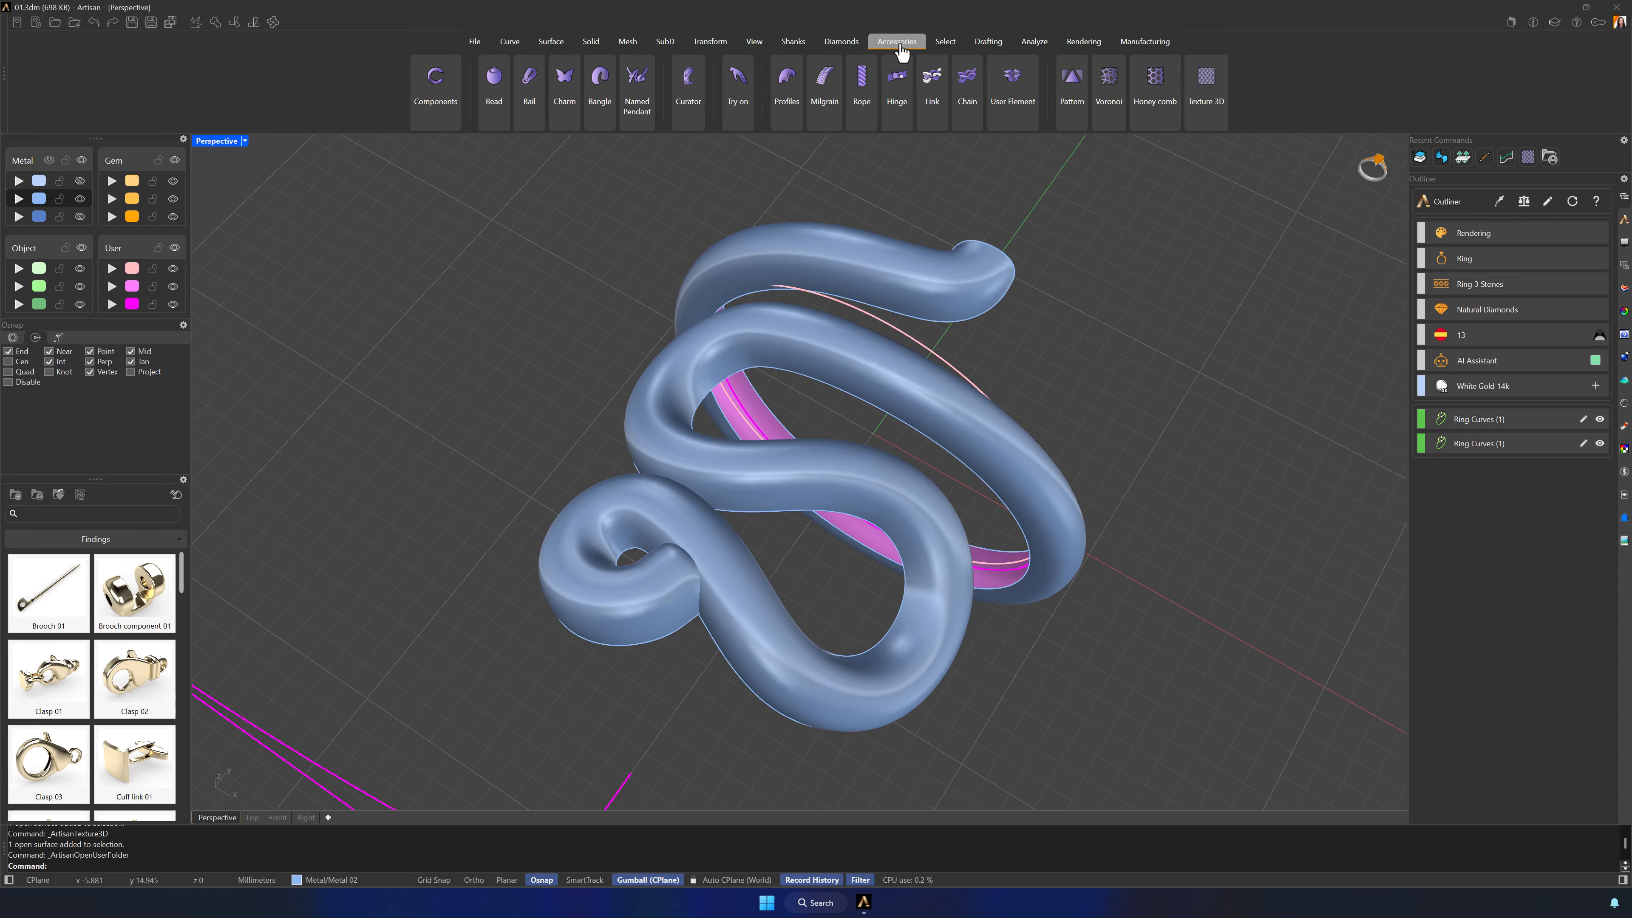
{"action": "left_click", "coordinate": [1208, 82]}
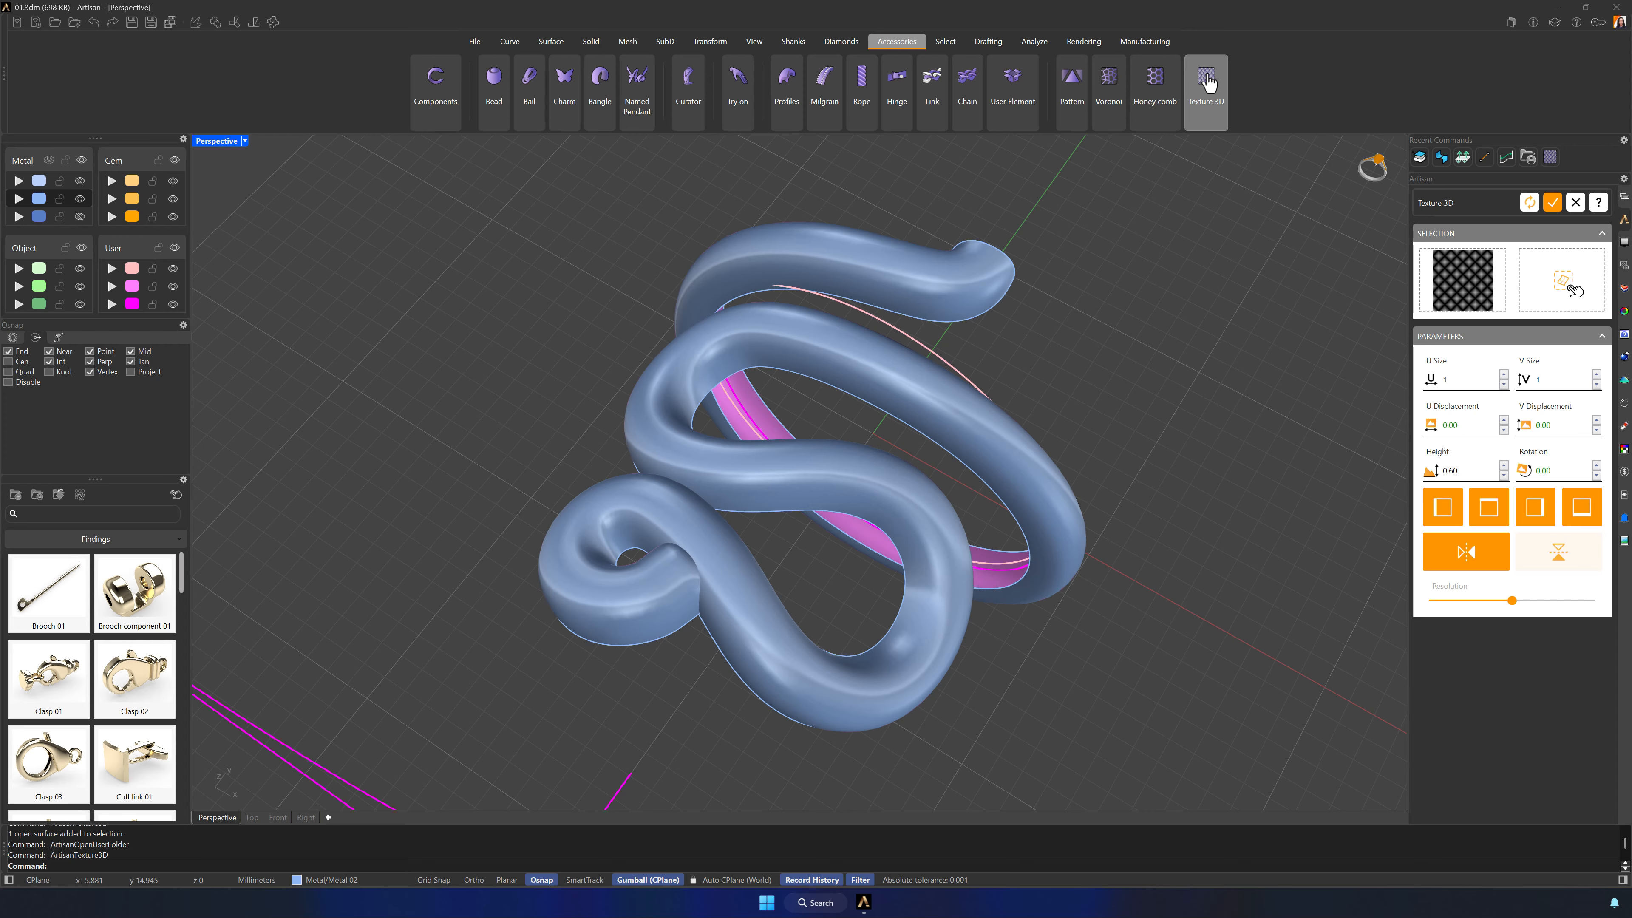
{"action": "left_click", "coordinate": [1561, 283]}
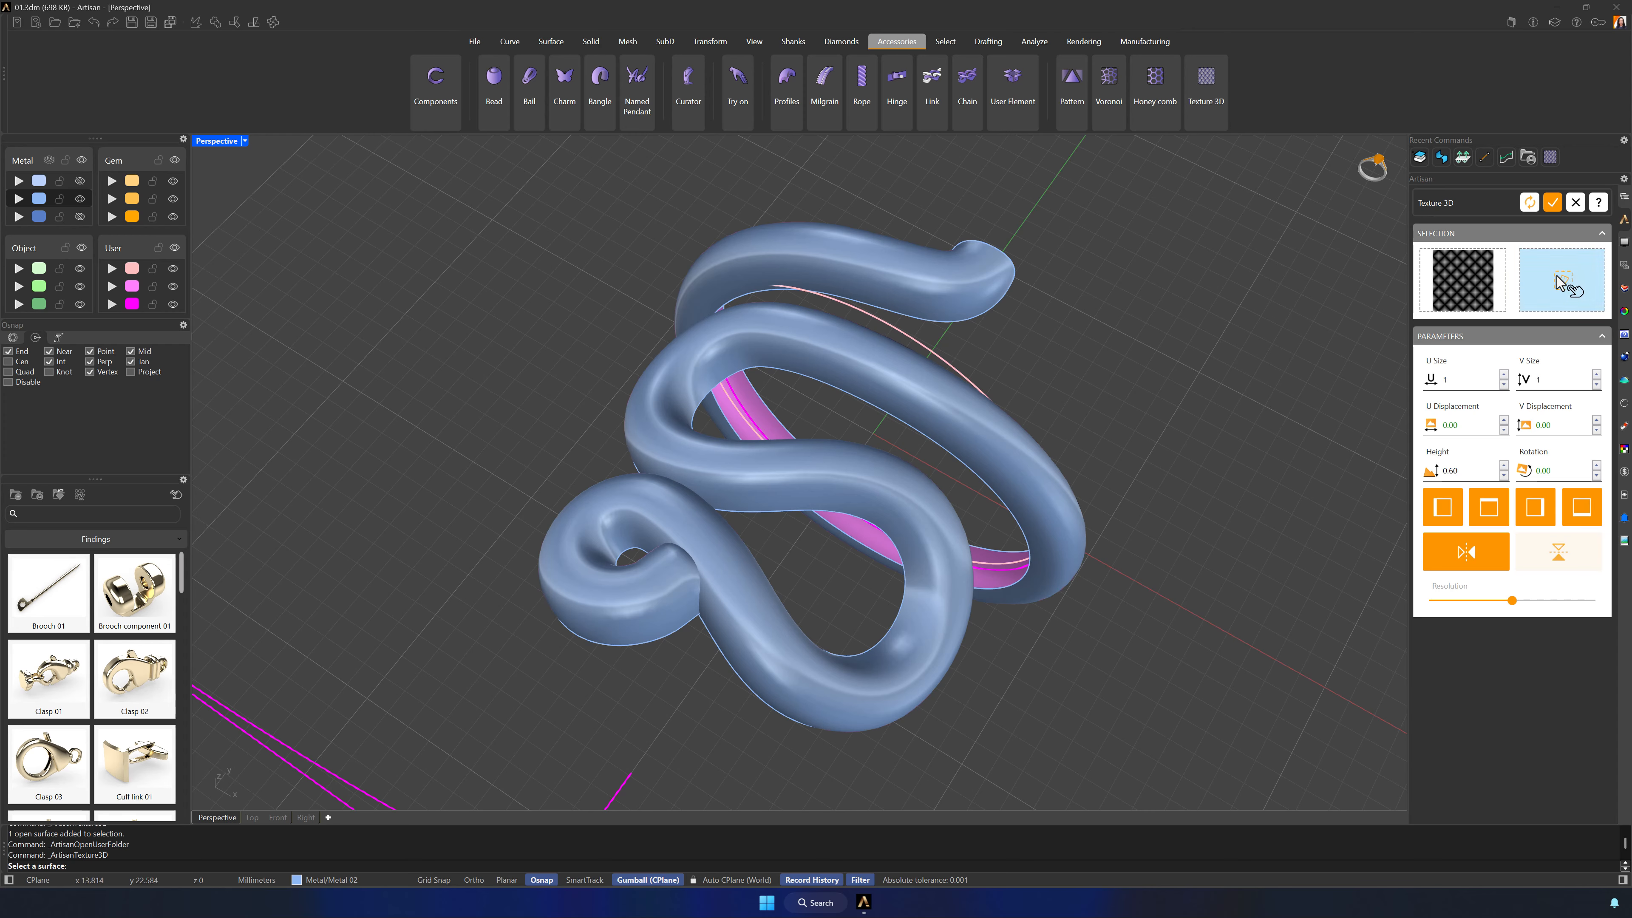
{"action": "left_click", "coordinate": [975, 276]}
Replace the default texture pattern with the Snake8 texture.
{"action": "left_click", "coordinate": [1479, 283]}
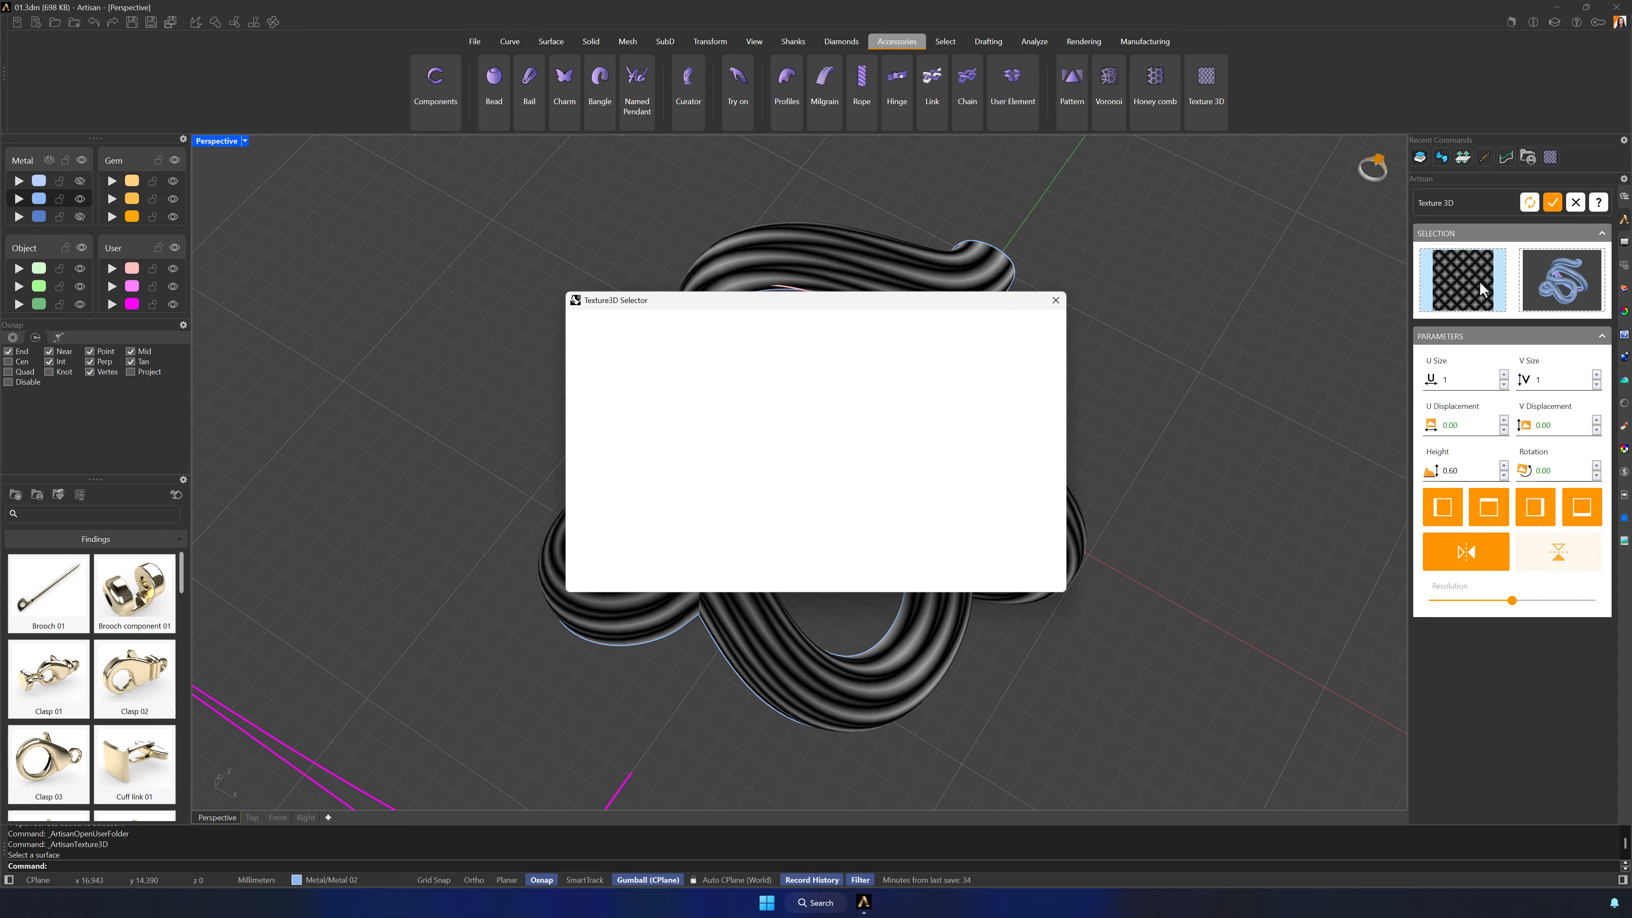
{"action": "left_click_drag", "start_coordinate": [1065, 355], "coordinate": [1062, 550]}
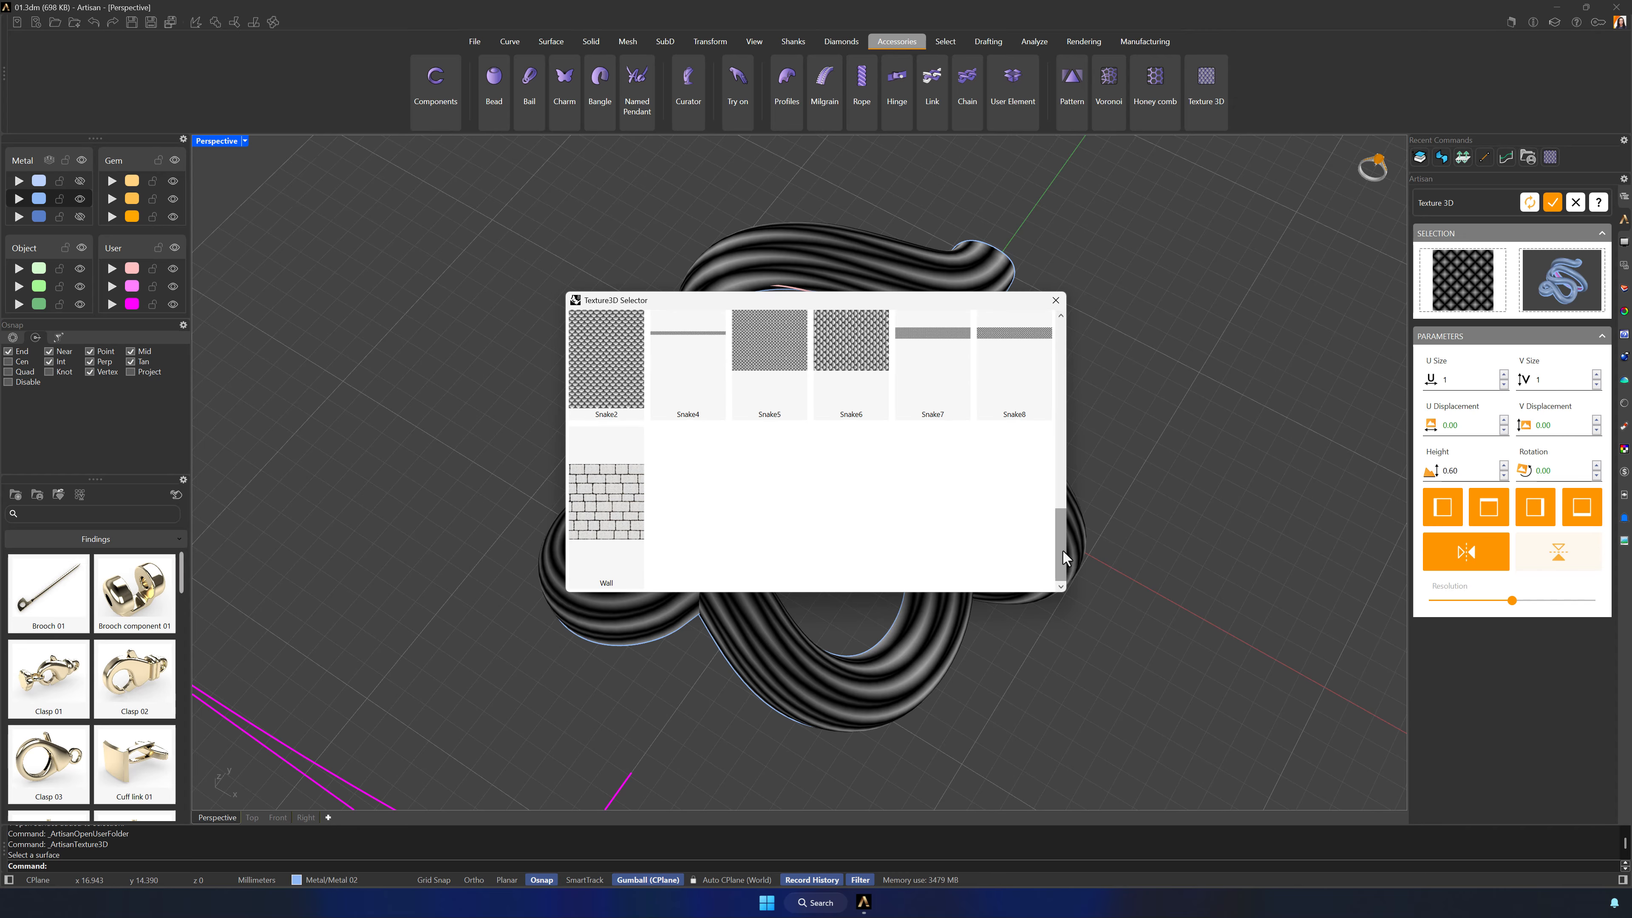
{"action": "left_click", "coordinate": [1024, 358]}
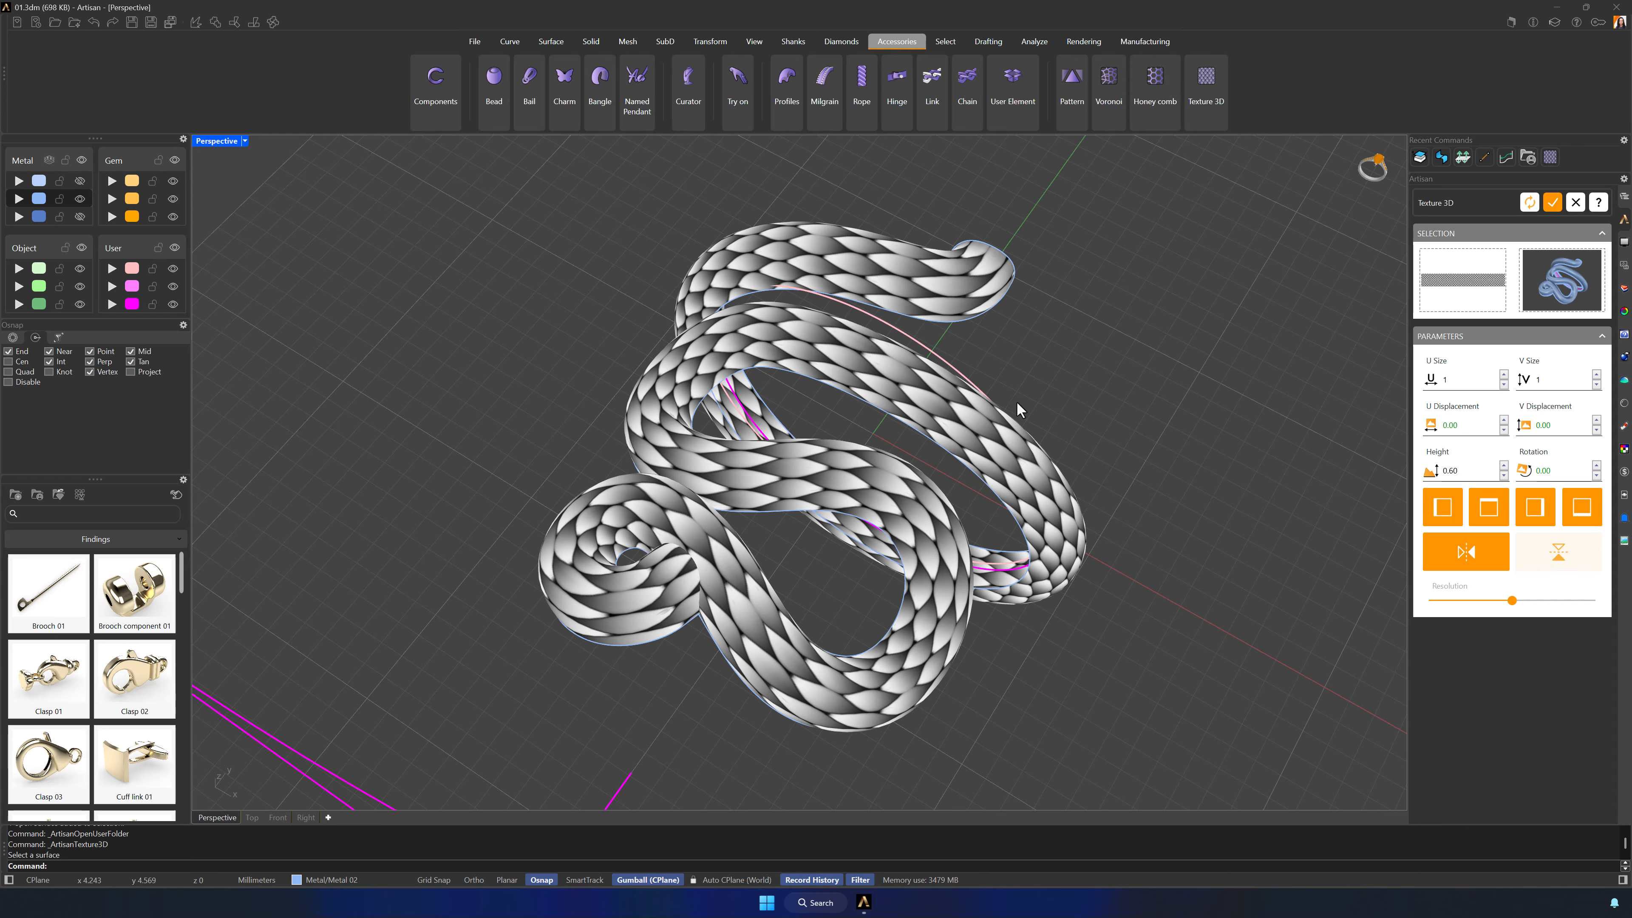
Set the texture height to 0.40, generate the preview of the scales, and accept the Texture 3D.
{"action": "double_click", "coordinate": [1454, 471]}
{"action": "left_click", "coordinate": [1530, 203]}
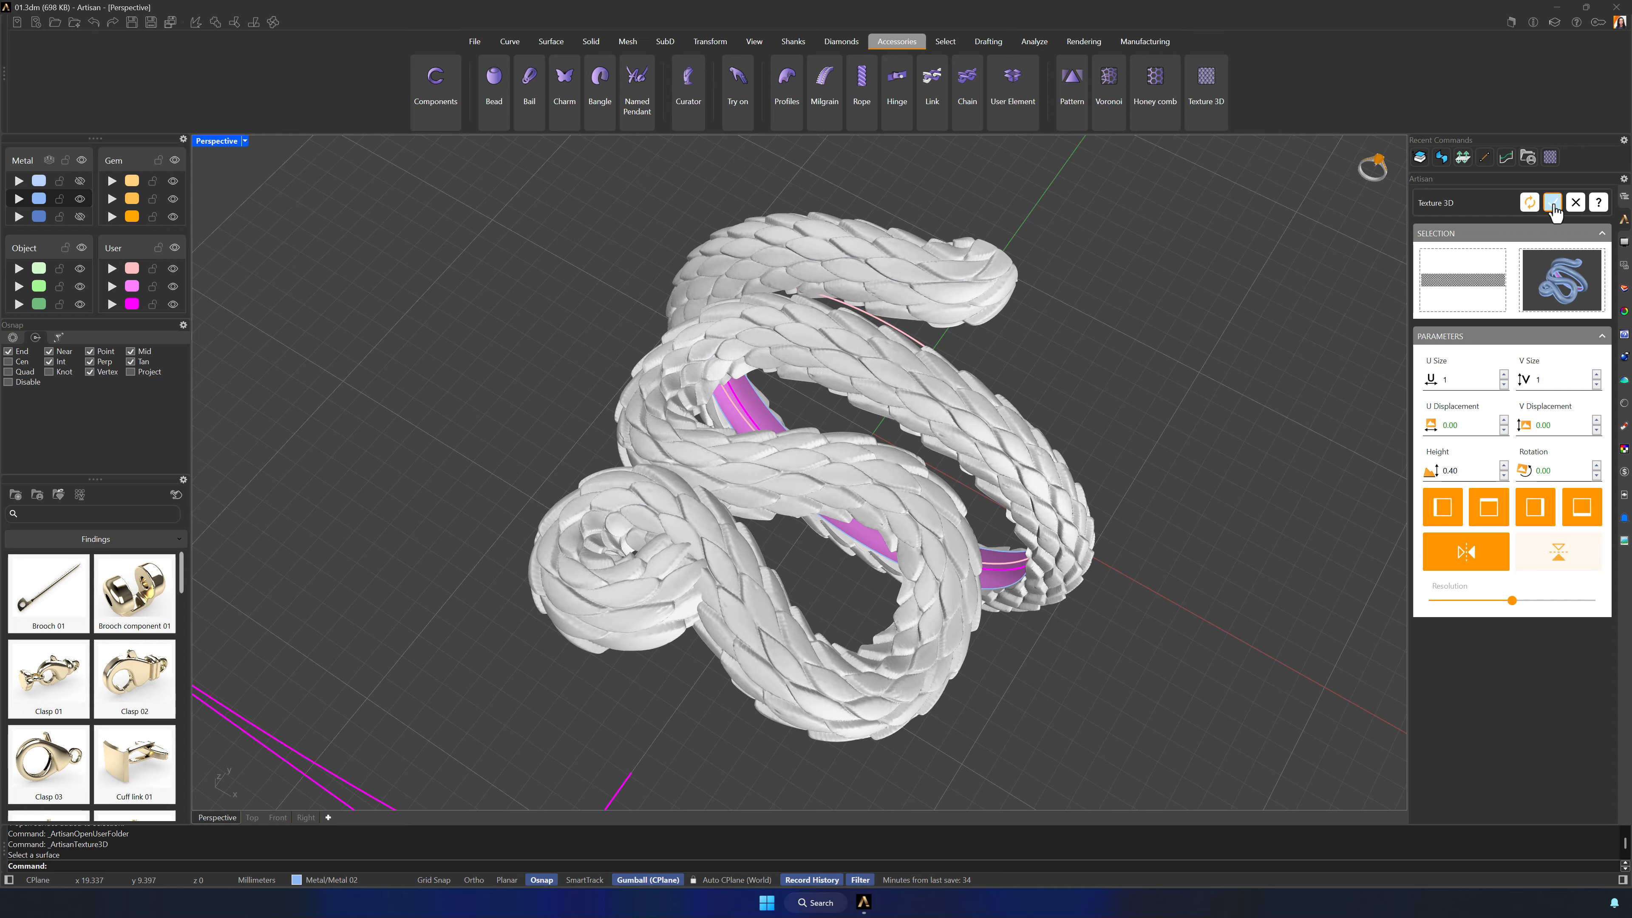
{"action": "left_click", "coordinate": [1553, 205]}
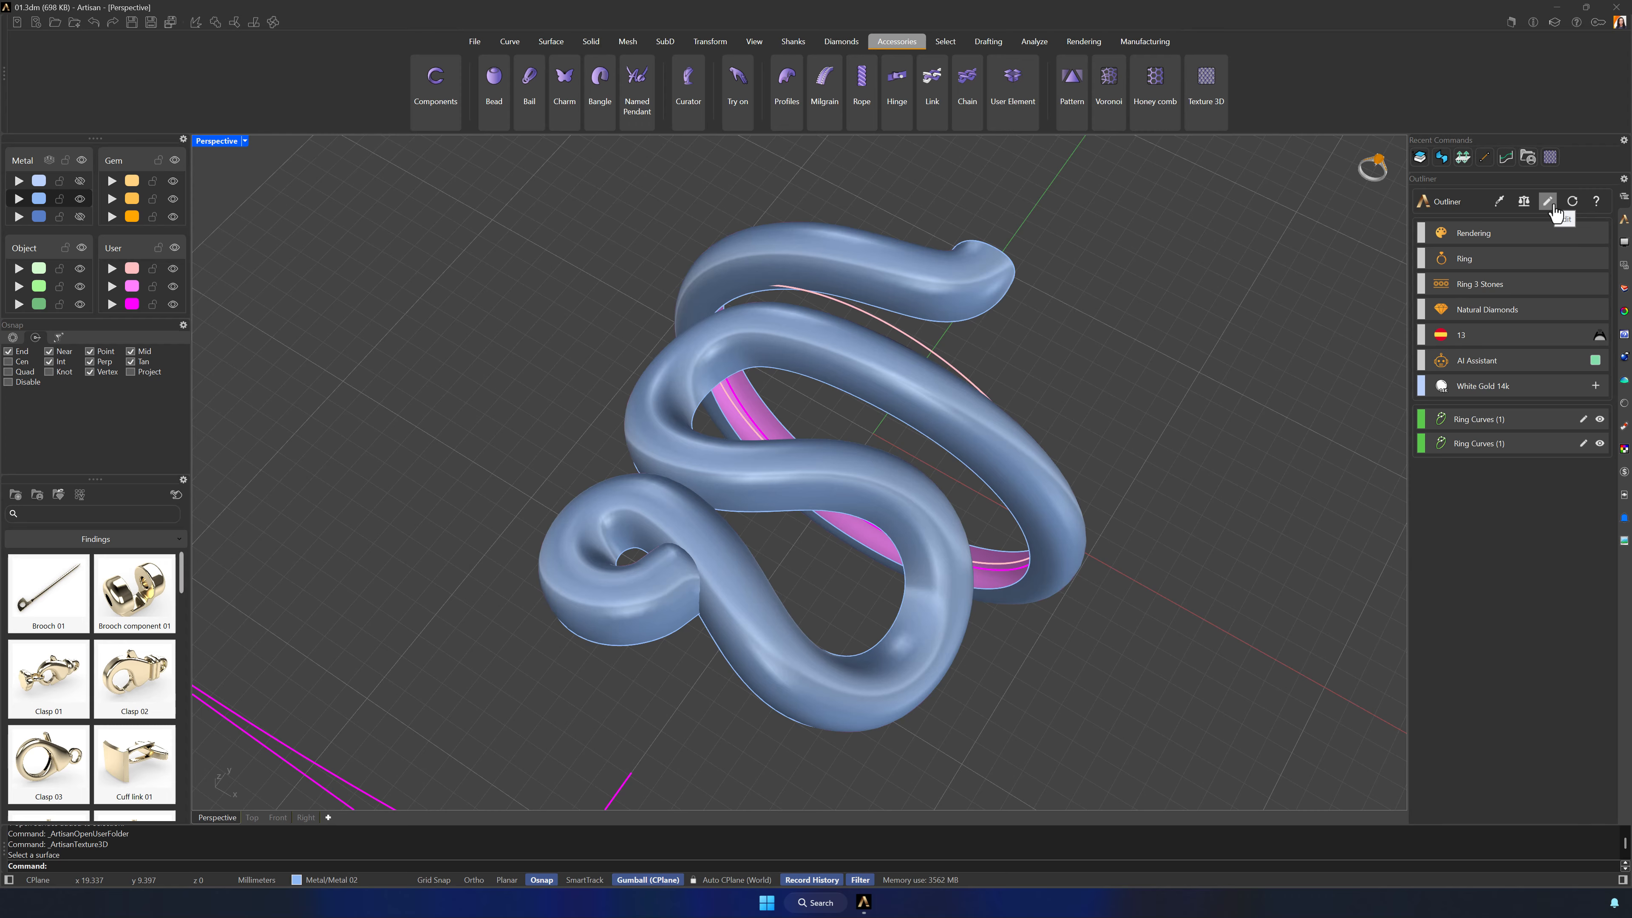
Show the Metal 01 layer and flip the direction of the snake-scale surface.
{"action": "left_click", "coordinate": [80, 180]}
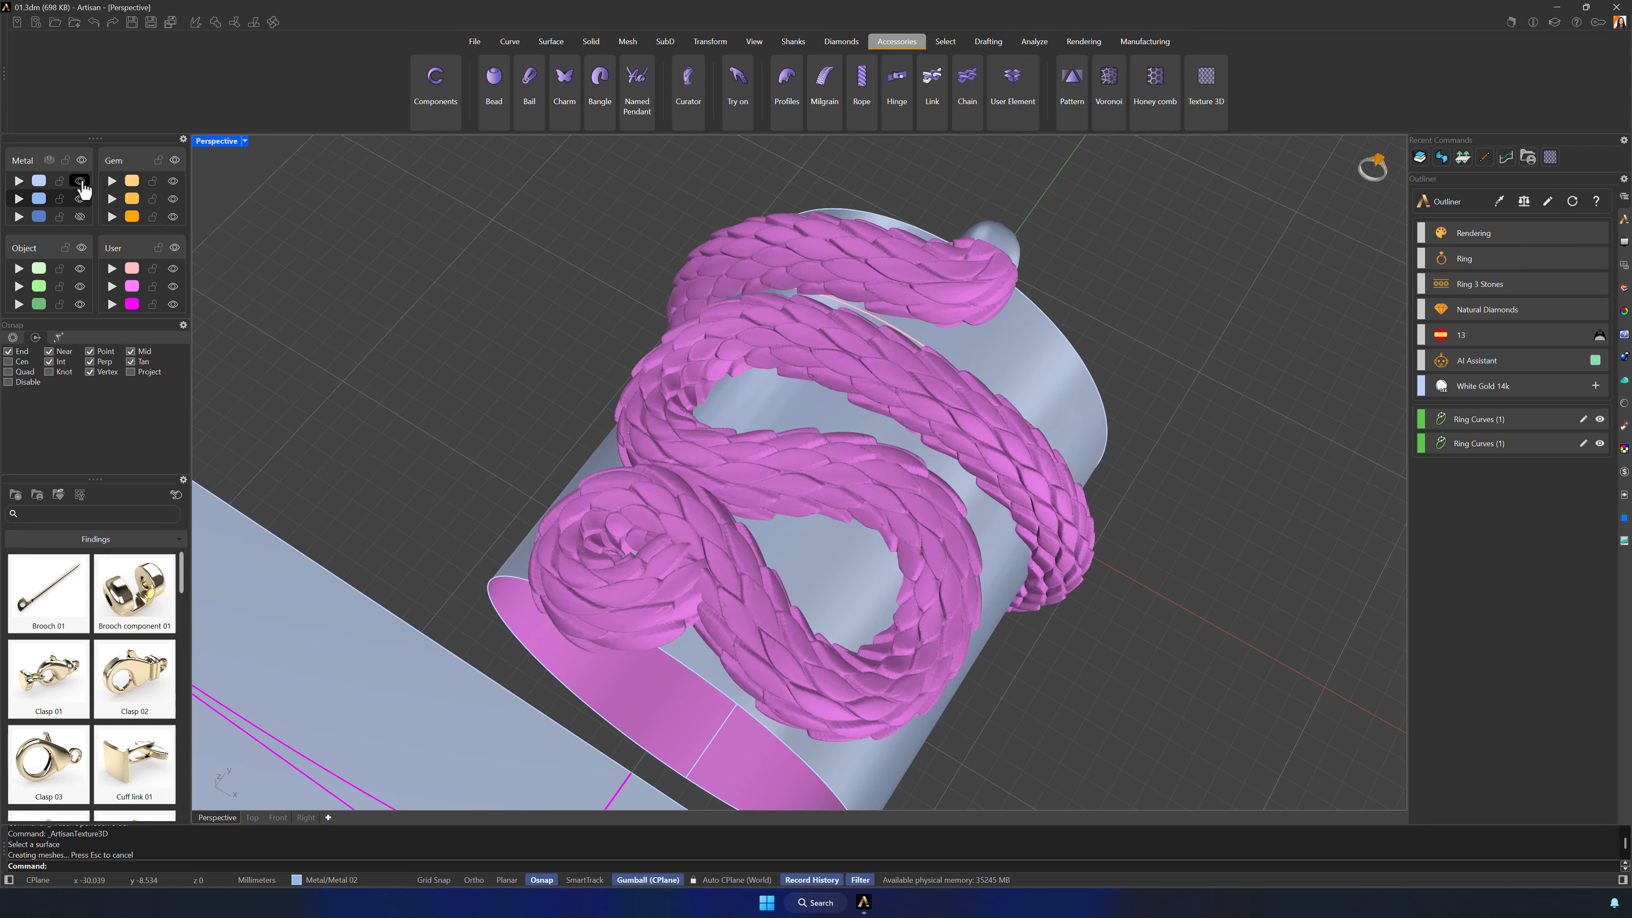
{"action": "left_click", "coordinate": [800, 368]}
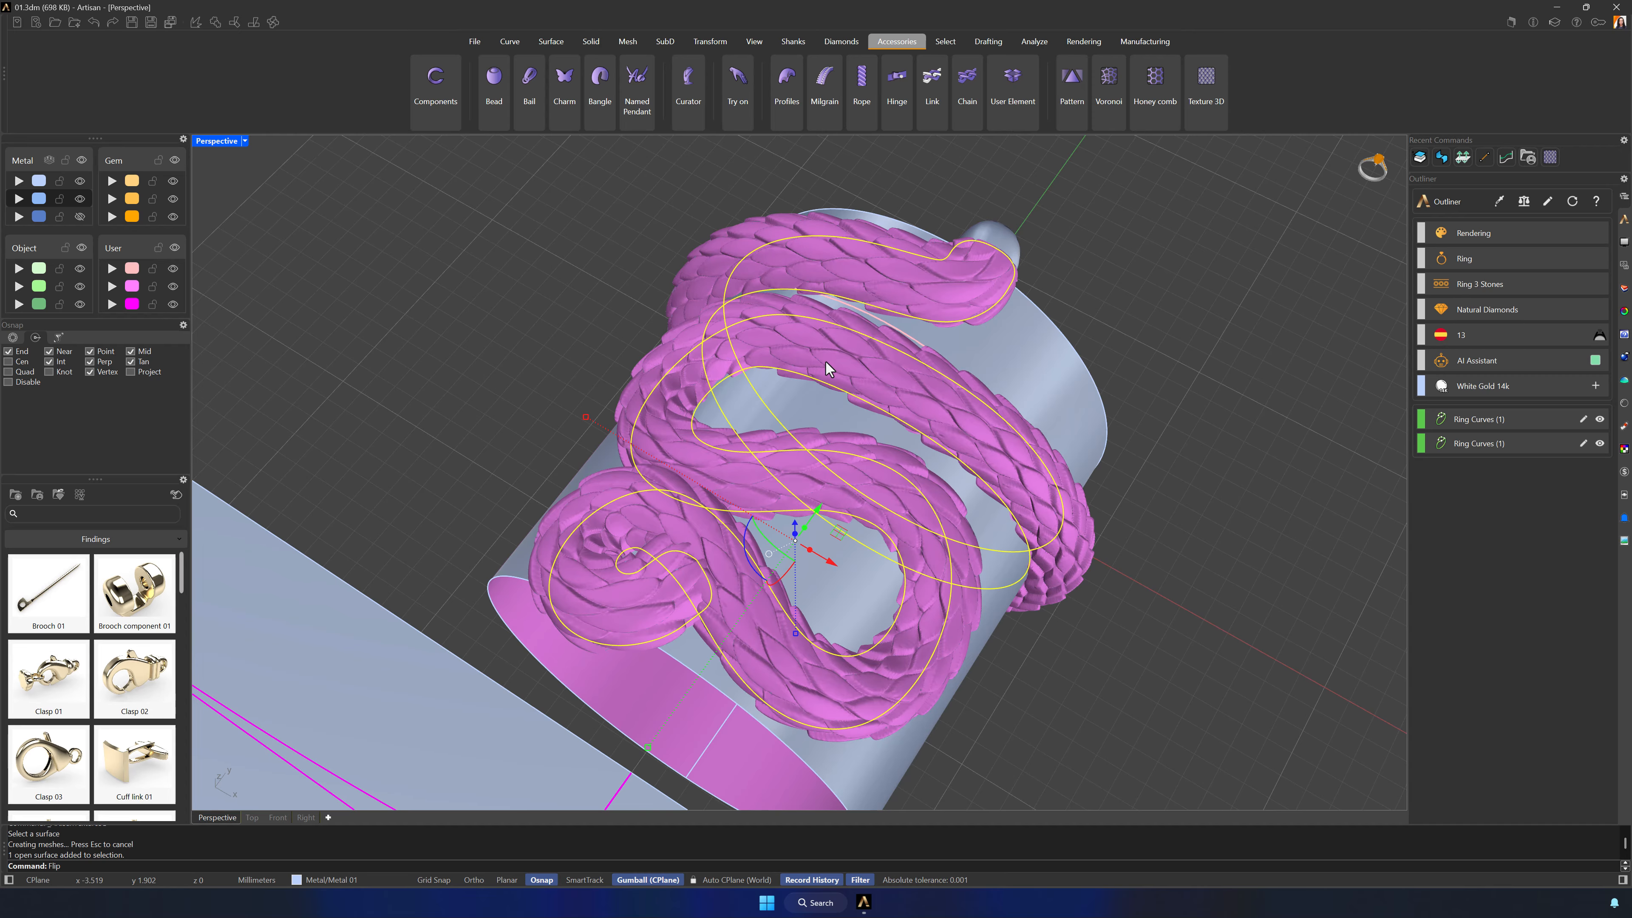
{"action": "type", "text": "Flip"}
{"action": "key", "text": "Return"}
Hide the construction cylinder that the snake band wraps around.
{"action": "left_click", "coordinate": [1168, 617]}
{"action": "right_click_drag", "start_coordinate": [1168, 618], "coordinate": [1001, 393]}
{"action": "left_click", "coordinate": [1054, 425]}
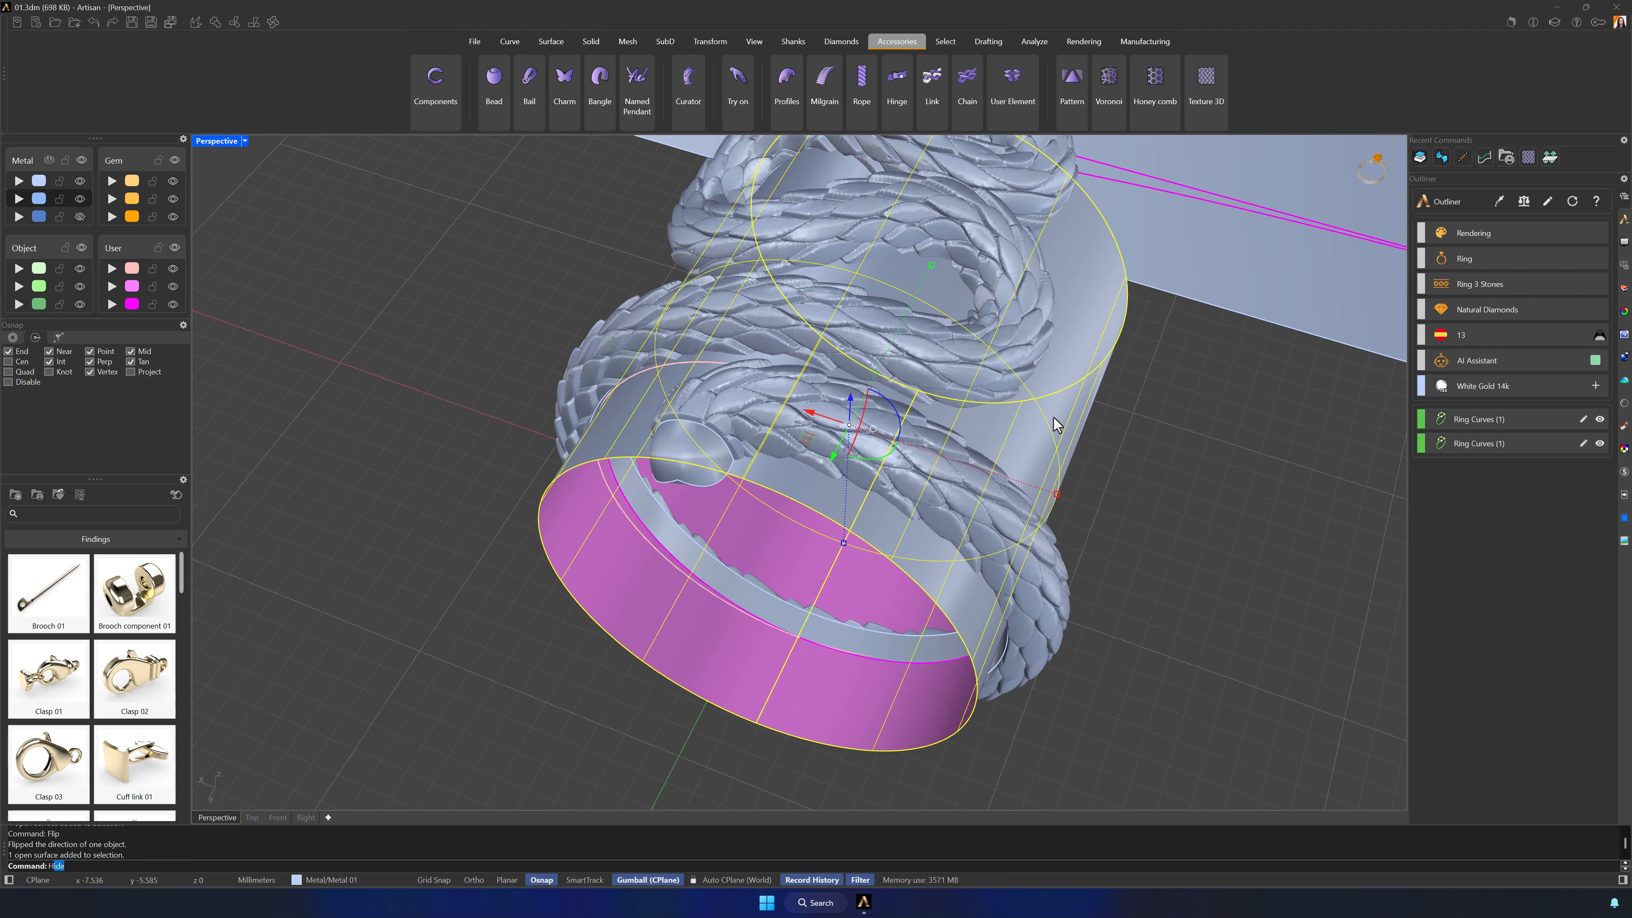
{"action": "key", "text": "Return"}
Extract copies of the smooth smart-profile band's inner surface and its head-end cap.
{"action": "left_click", "coordinate": [1057, 426]}
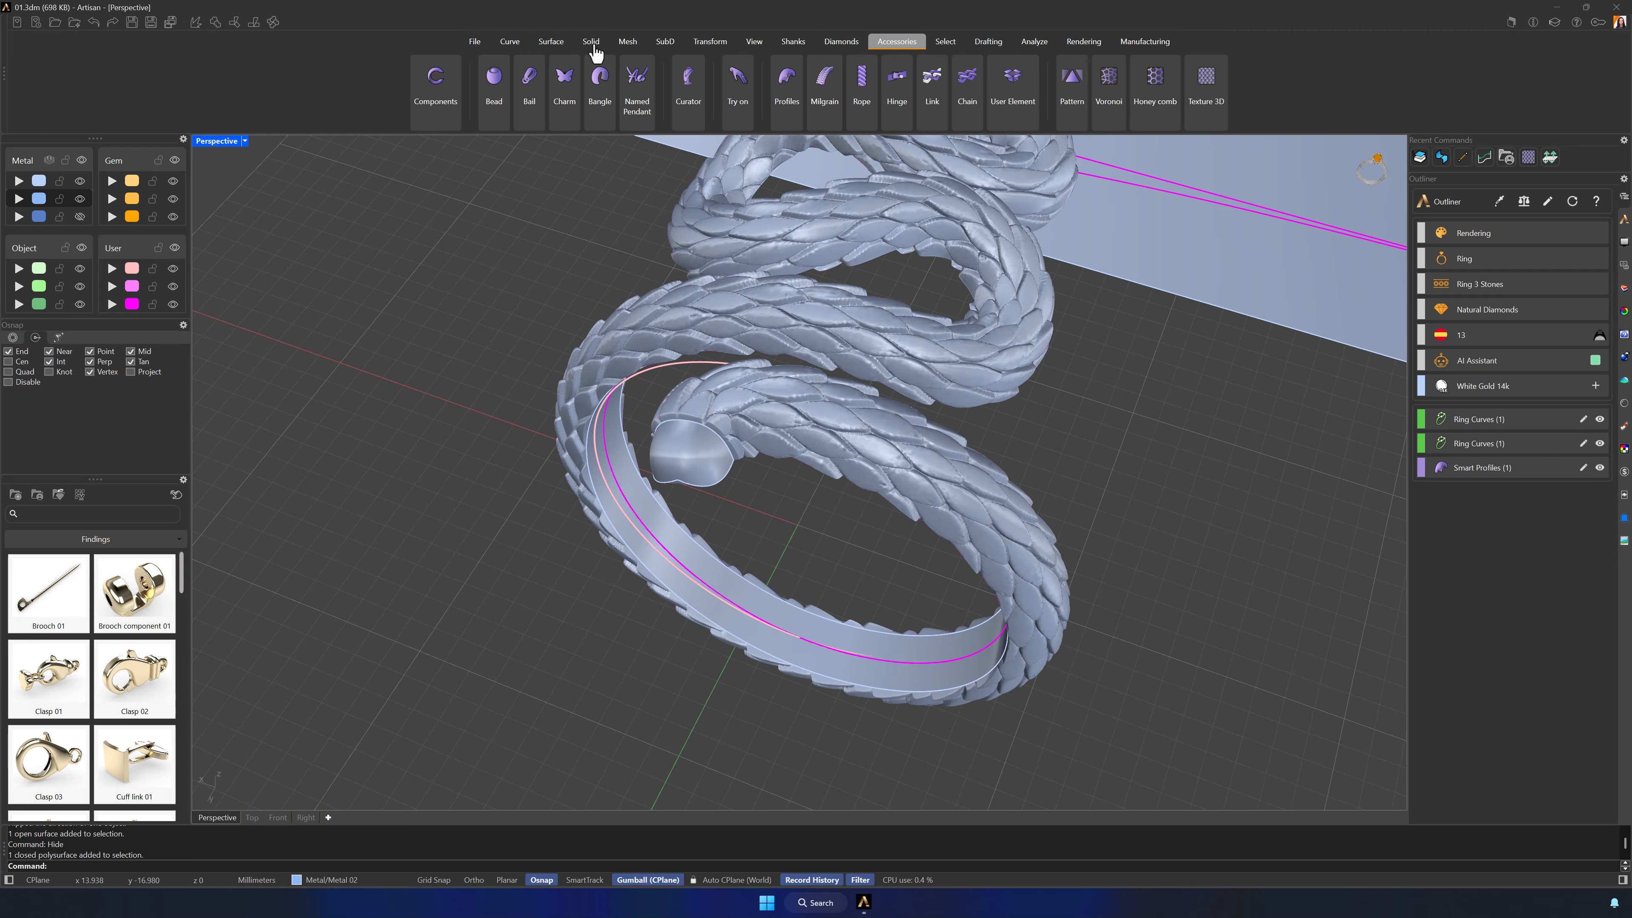
{"action": "left_click", "coordinate": [592, 43]}
{"action": "left_click", "coordinate": [865, 112]}
{"action": "right_click_drag", "start_coordinate": [1188, 532], "coordinate": [1175, 547]}
{"action": "left_click", "coordinate": [645, 548]}
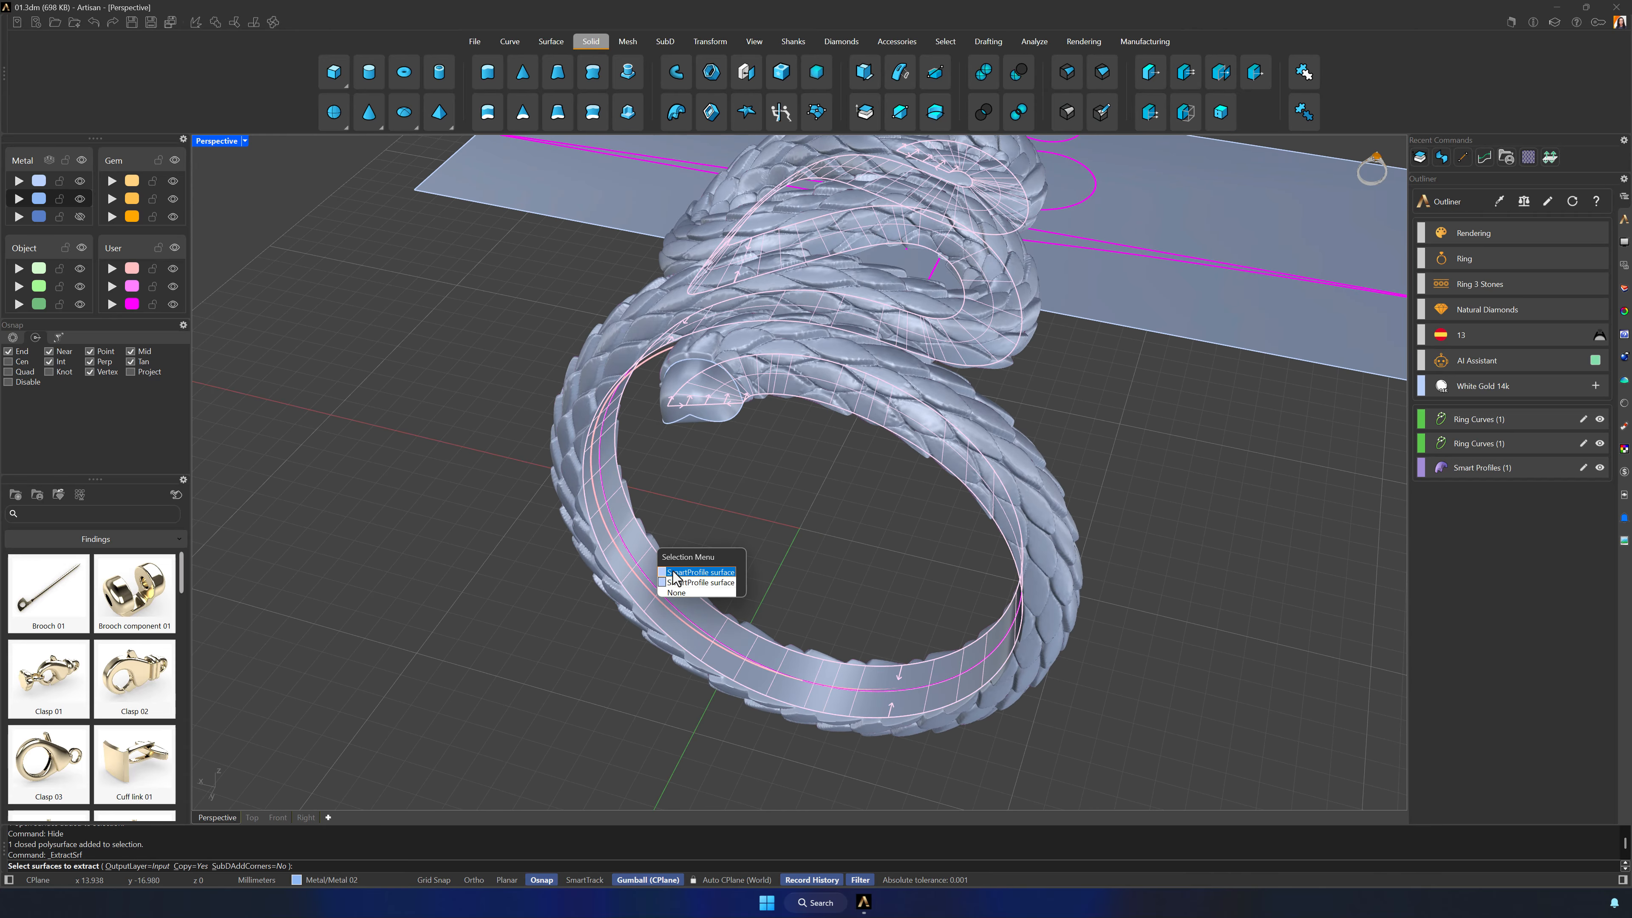
{"action": "left_click", "coordinate": [699, 572]}
{"action": "right_click_drag", "start_coordinate": [832, 539], "coordinate": [725, 369]}
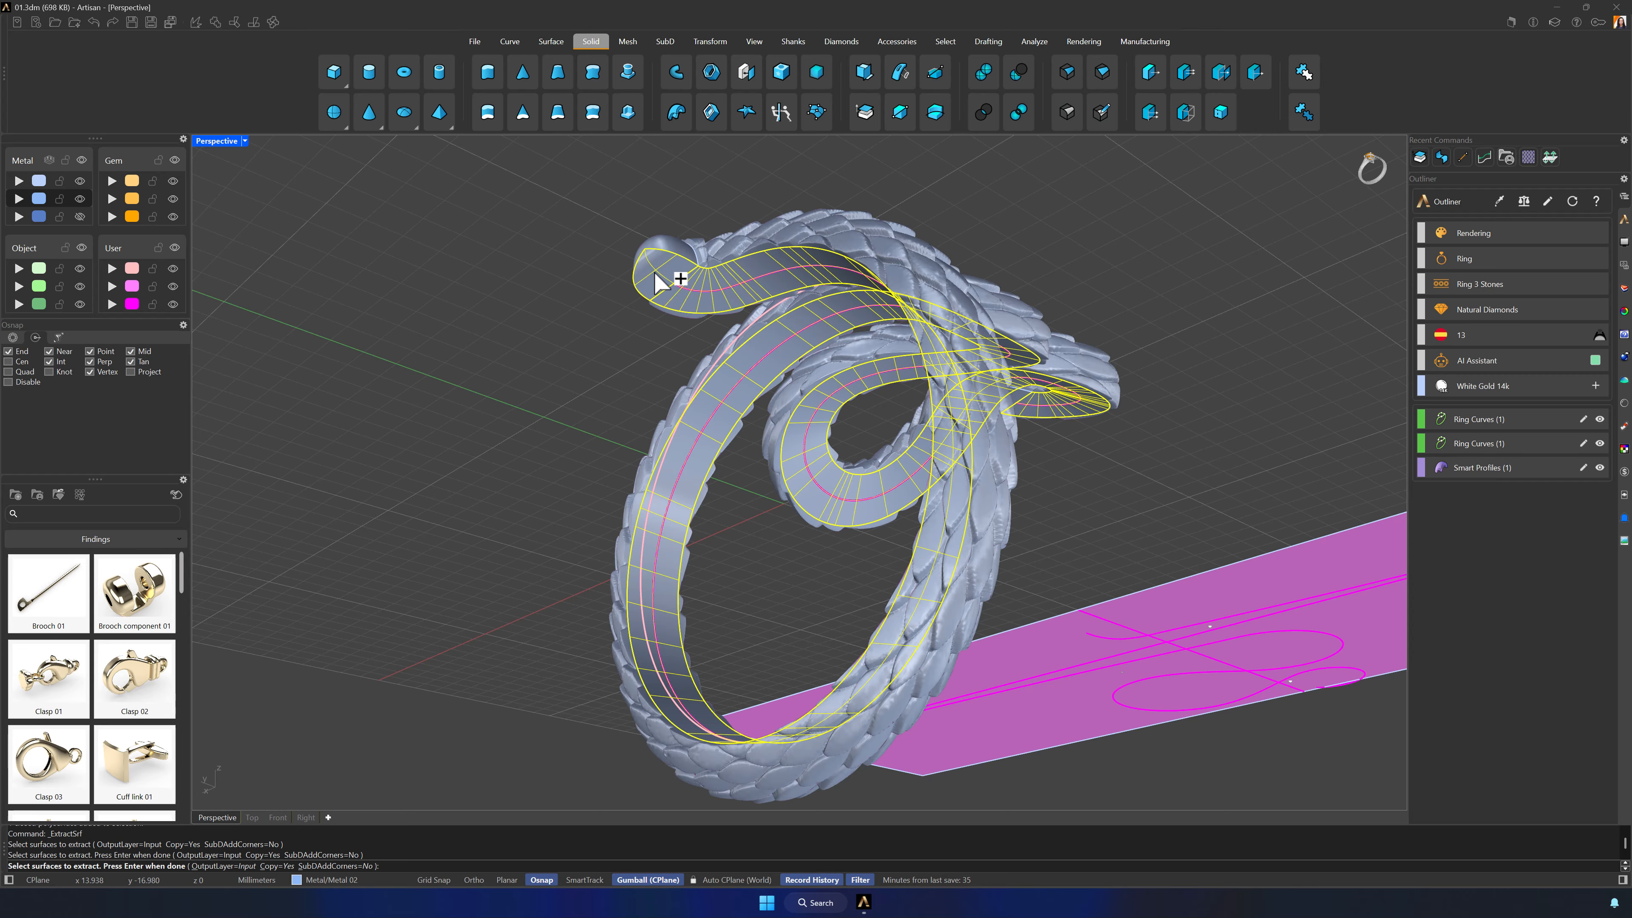
{"action": "right_click_drag", "start_coordinate": [656, 277], "coordinate": [682, 365]}
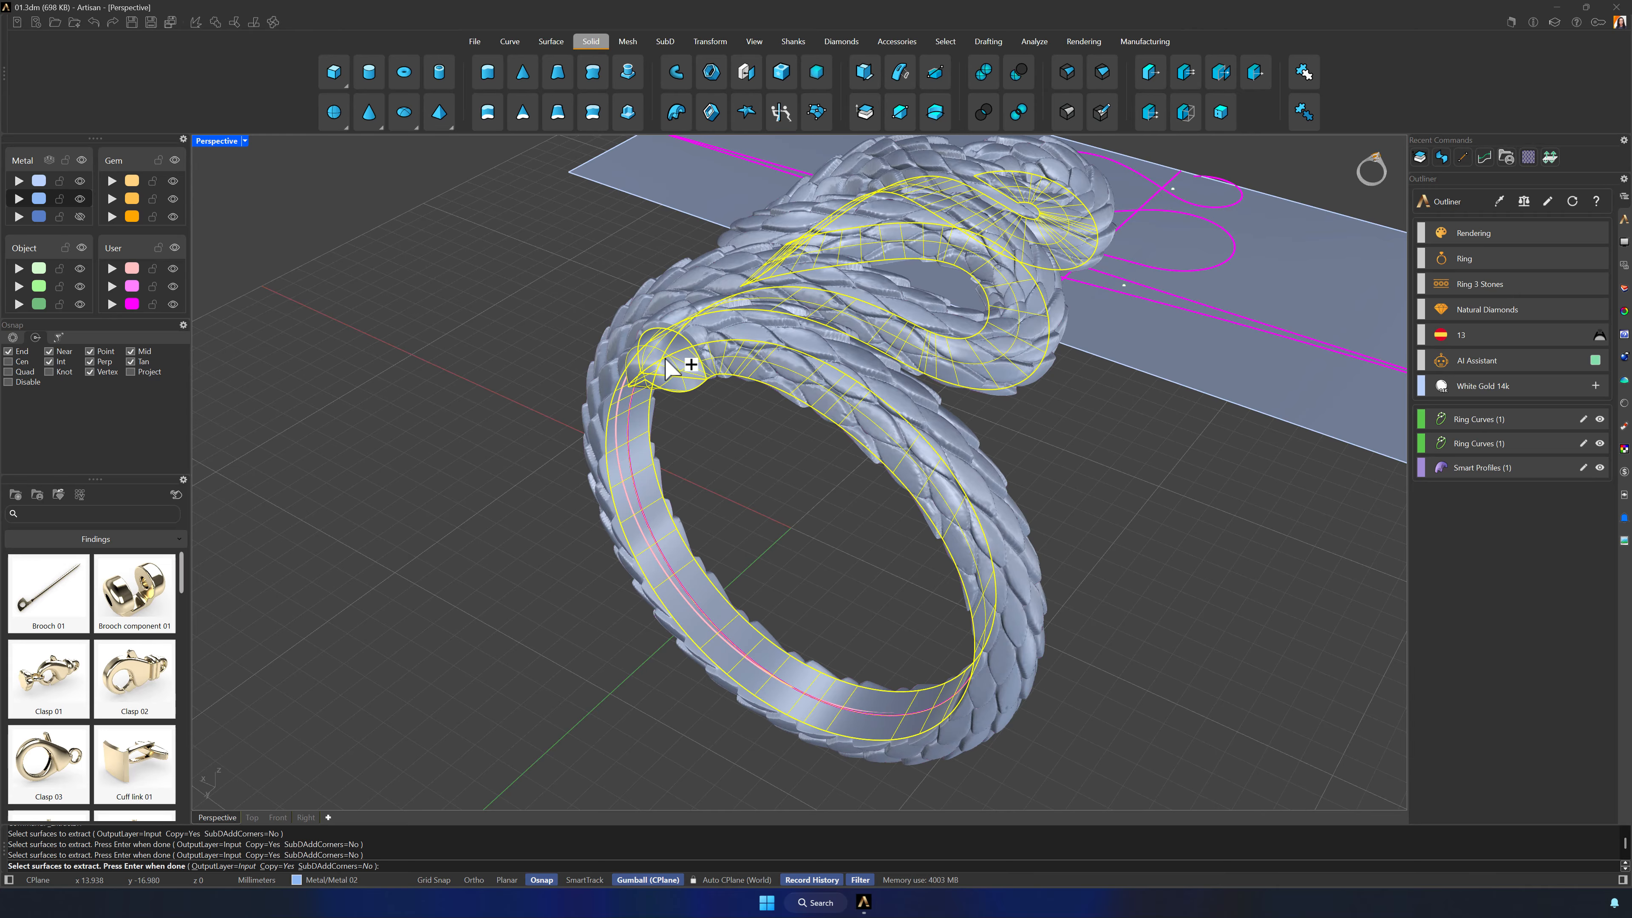
{"action": "right_click", "coordinate": [753, 519]}
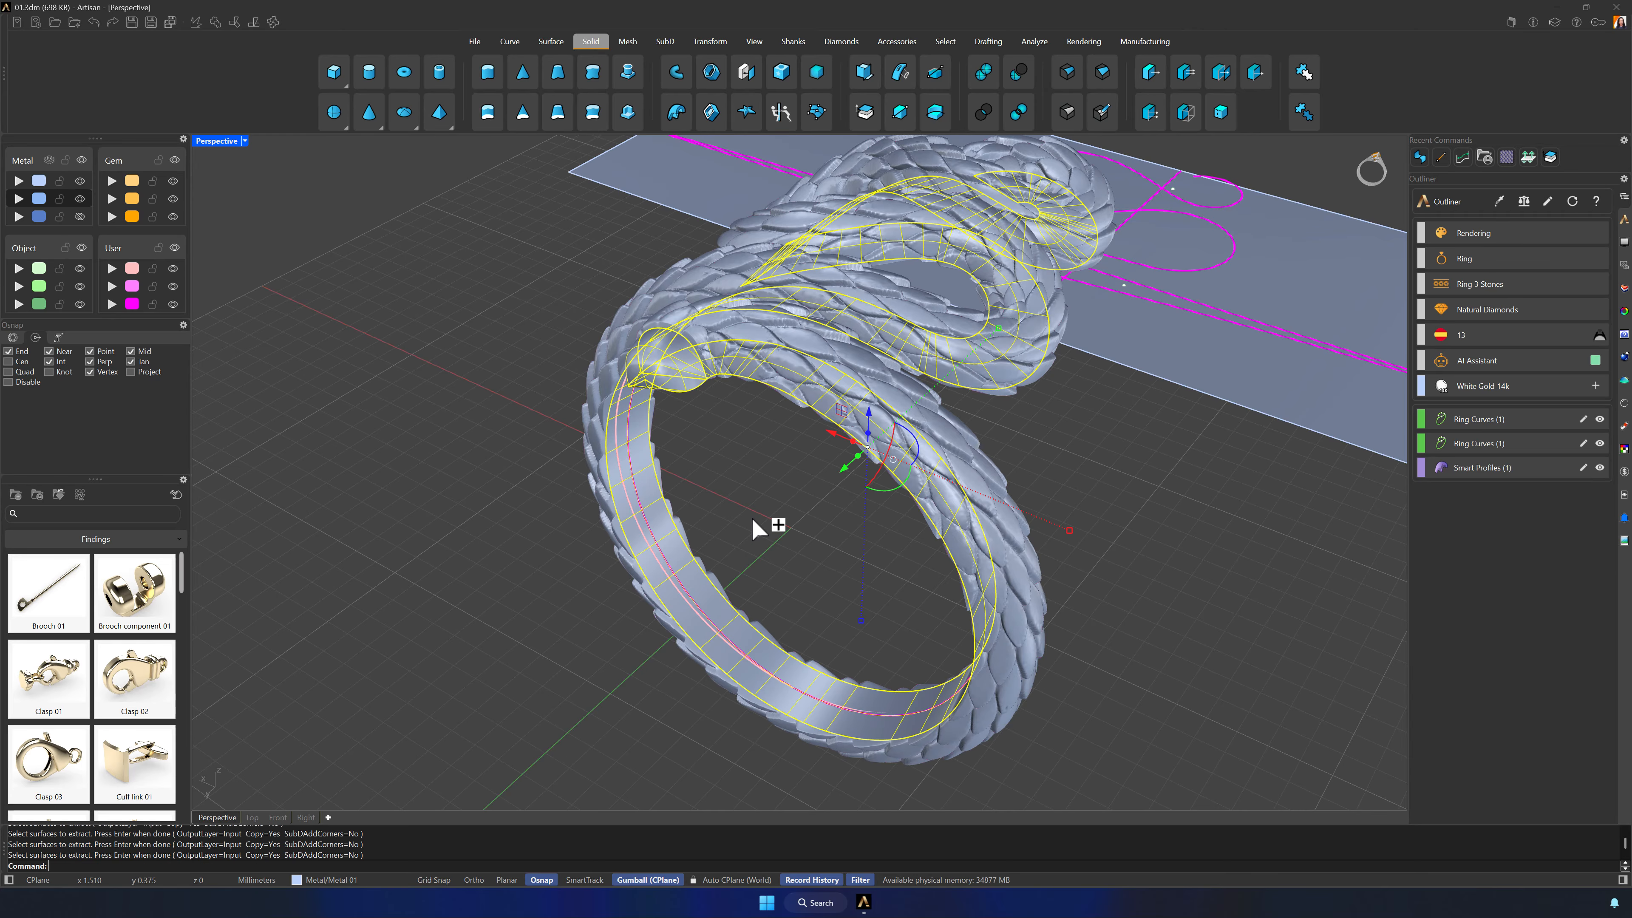
Move the extracted surfaces and the snake-scale surface to the Metal 02 layer and hide the Metal 01 layer.
{"action": "left_click", "coordinate": [17, 200]}
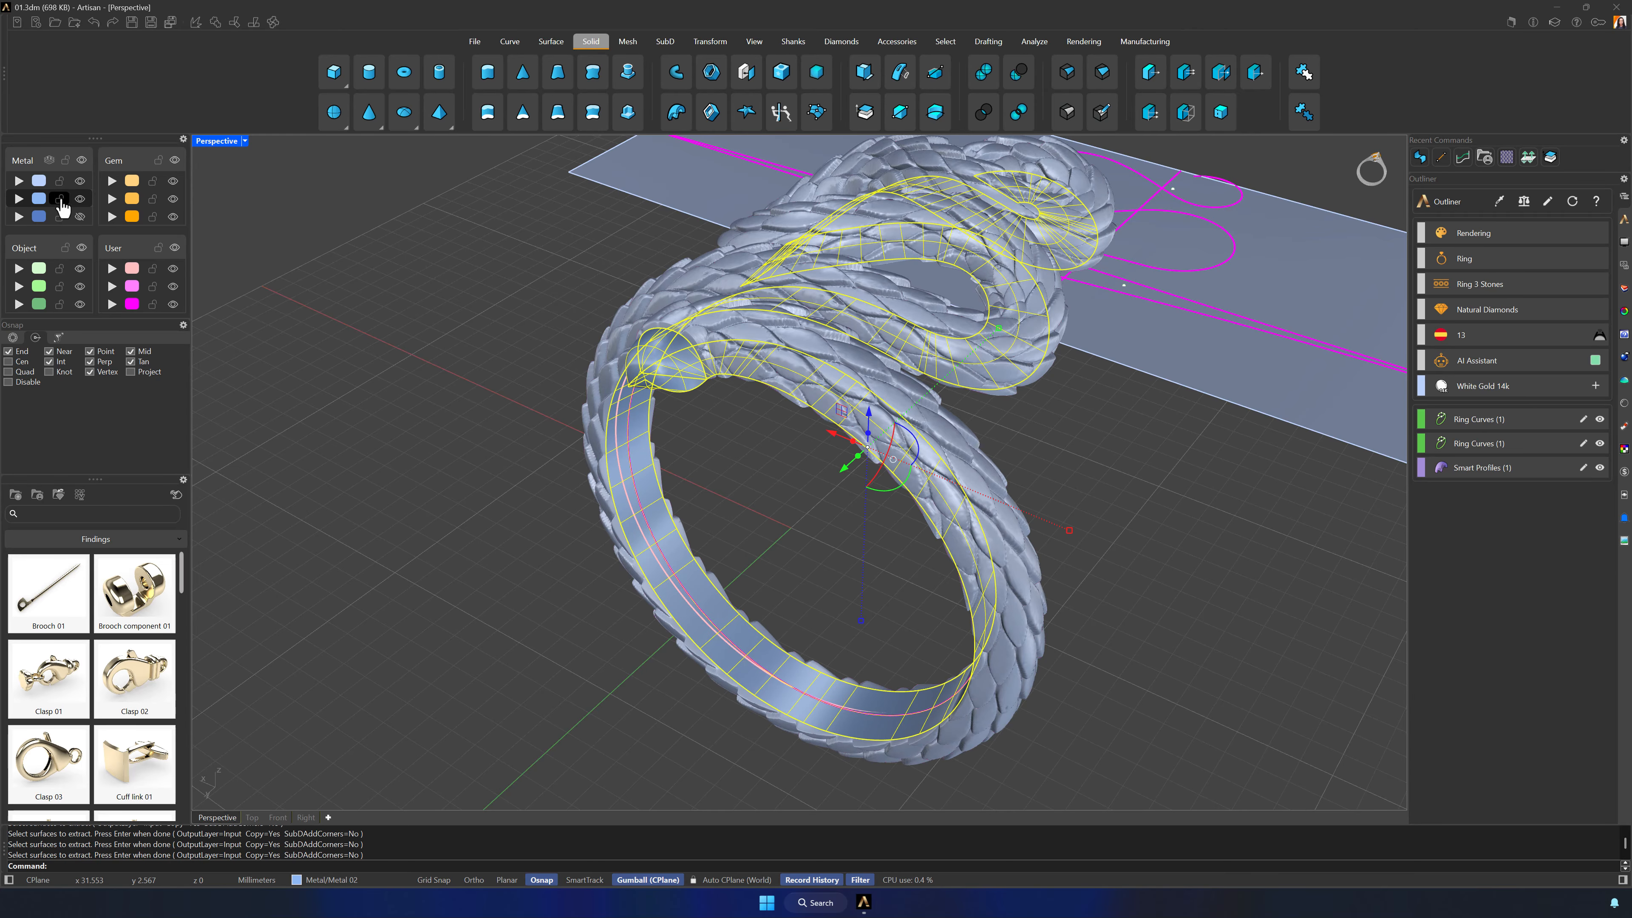
{"action": "key", "text": "Escape"}
{"action": "left_click", "coordinate": [680, 298]}
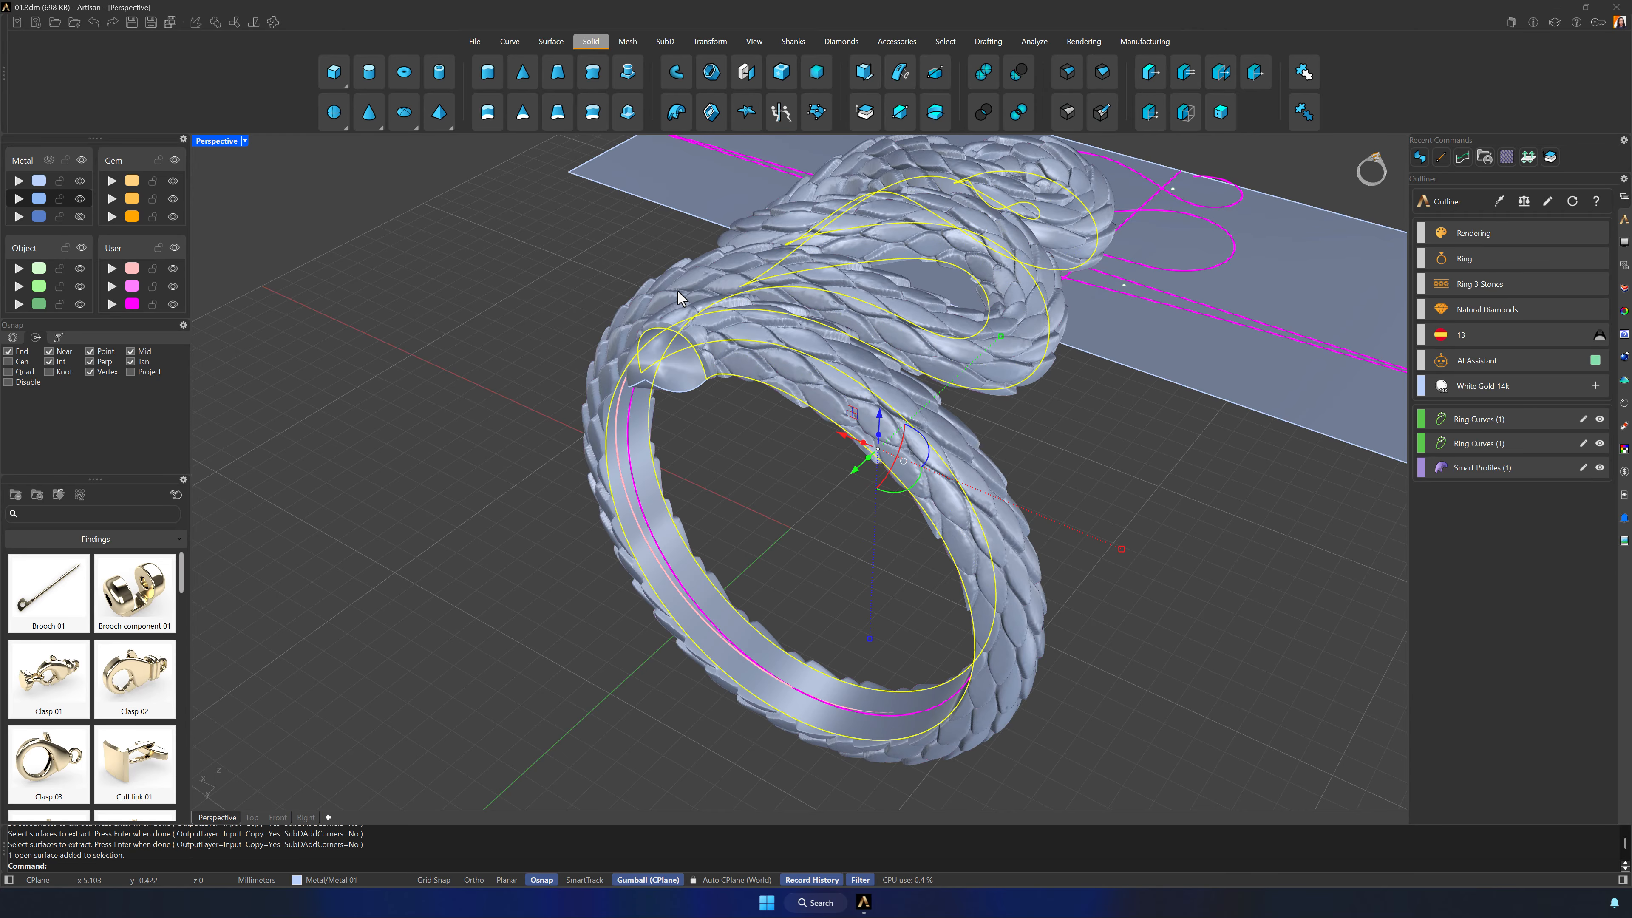
{"action": "left_click", "coordinate": [19, 199]}
{"action": "left_click", "coordinate": [80, 181]}
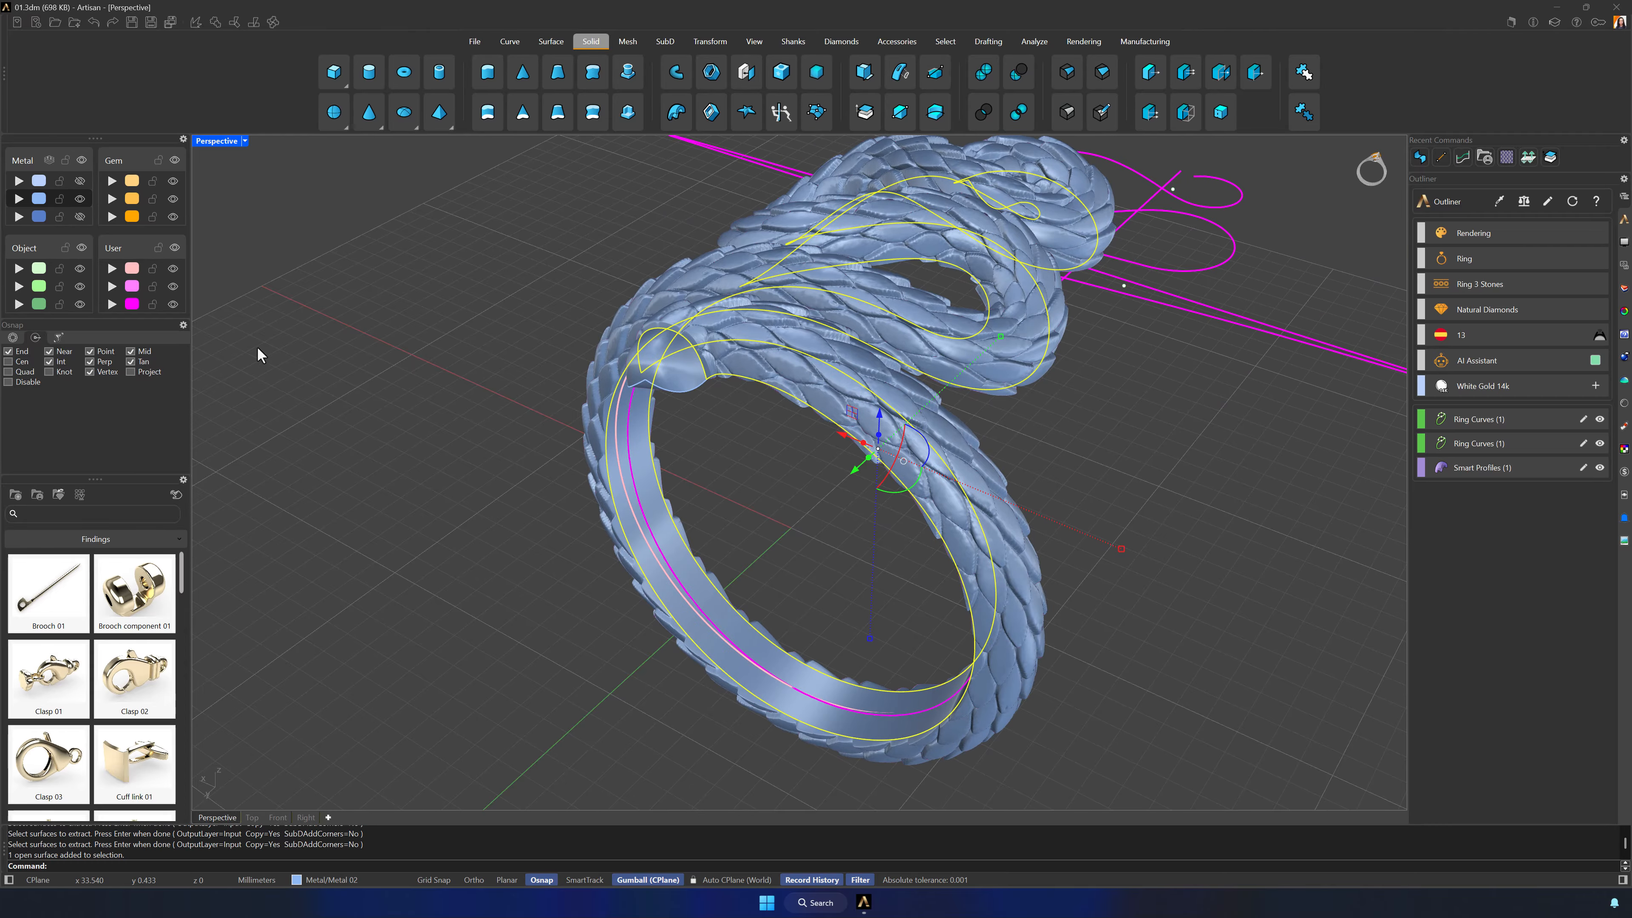
{"action": "key", "text": "Escape"}
Delete the leftover construction curves and join the snake-scale surface with the extracted band surfaces.
{"action": "right_click_drag", "start_coordinate": [677, 605], "coordinate": [675, 458]}
{"action": "left_click", "coordinate": [630, 294]}
{"action": "key", "text": "Escape"}
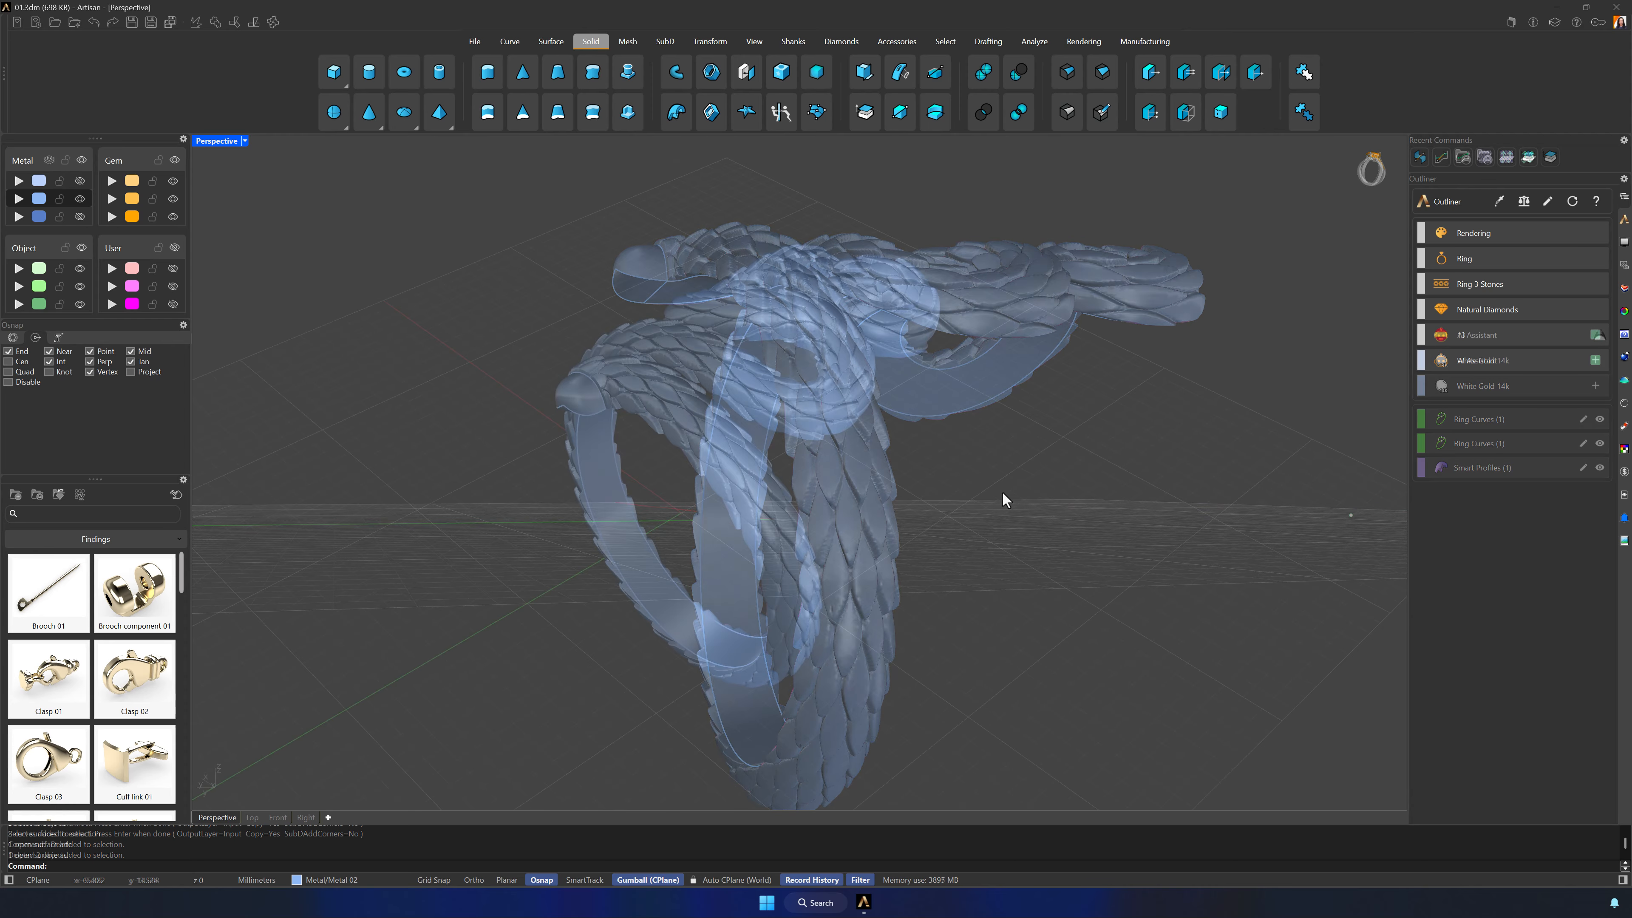
{"action": "left_click_drag", "start_coordinate": [1152, 736], "coordinate": [494, 225]}
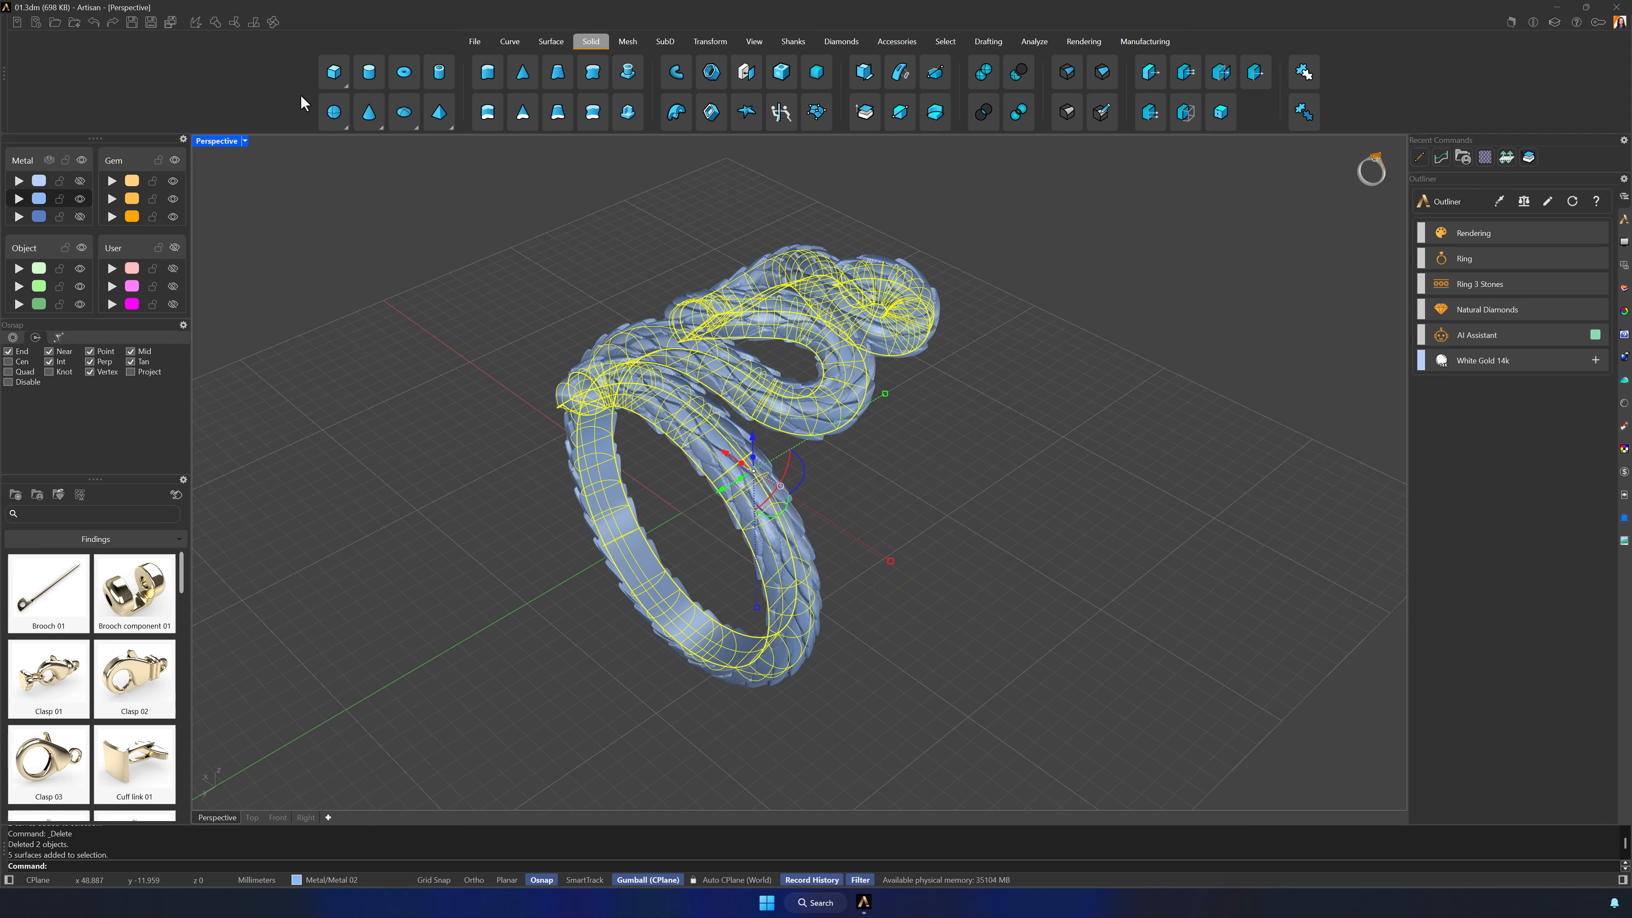
{"action": "left_click", "coordinate": [216, 22]}
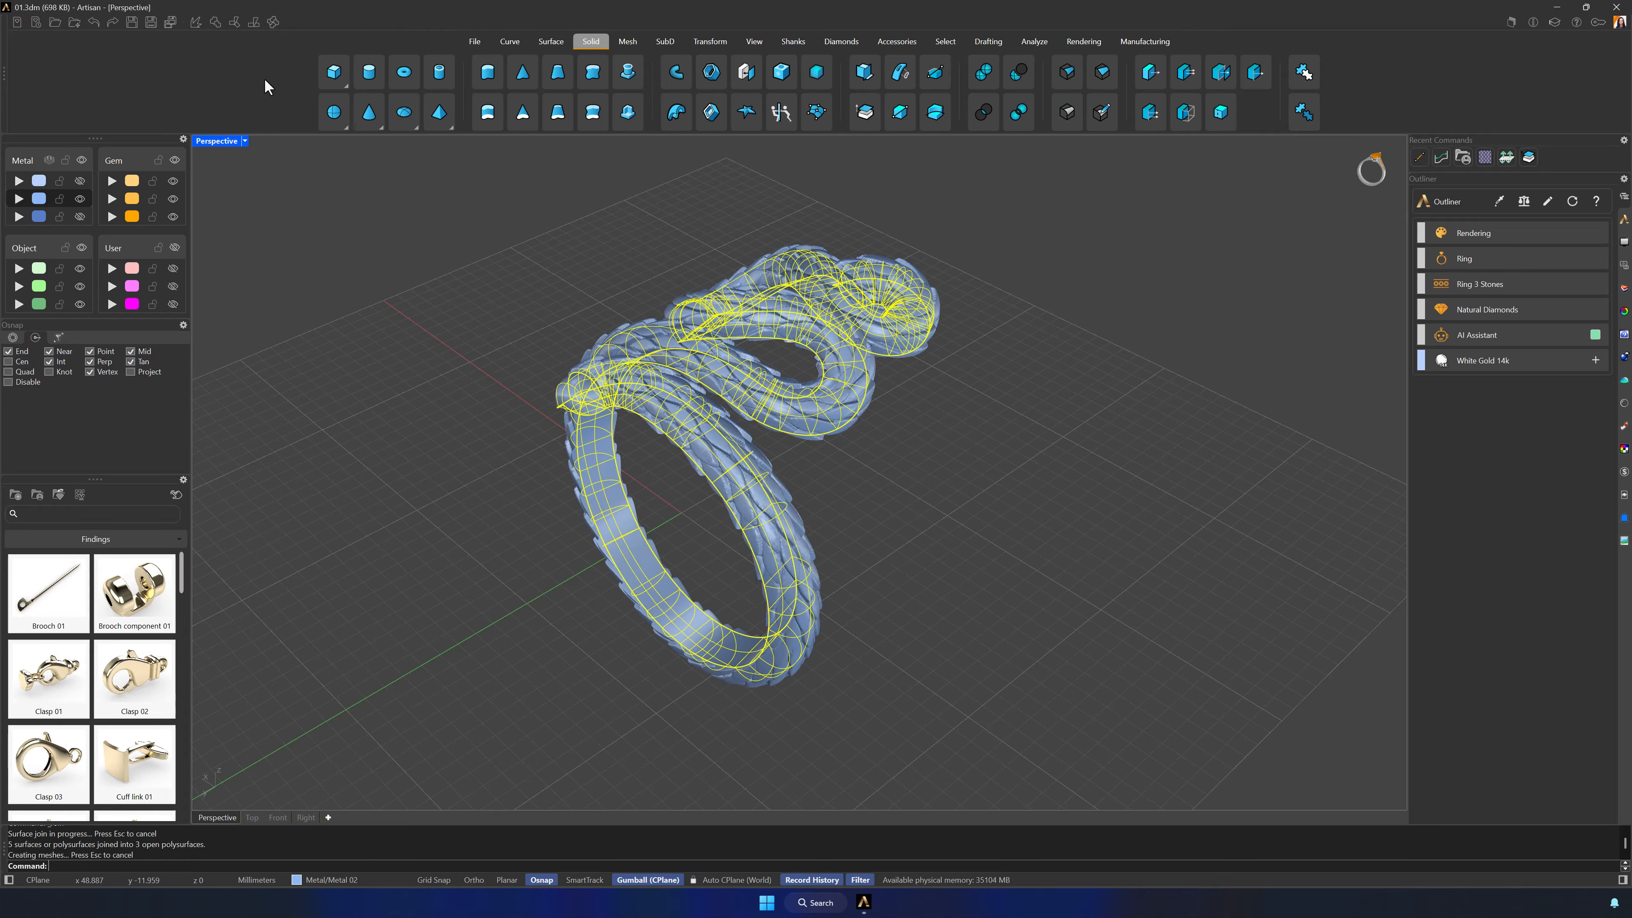
{"action": "left_click", "coordinate": [586, 310]}
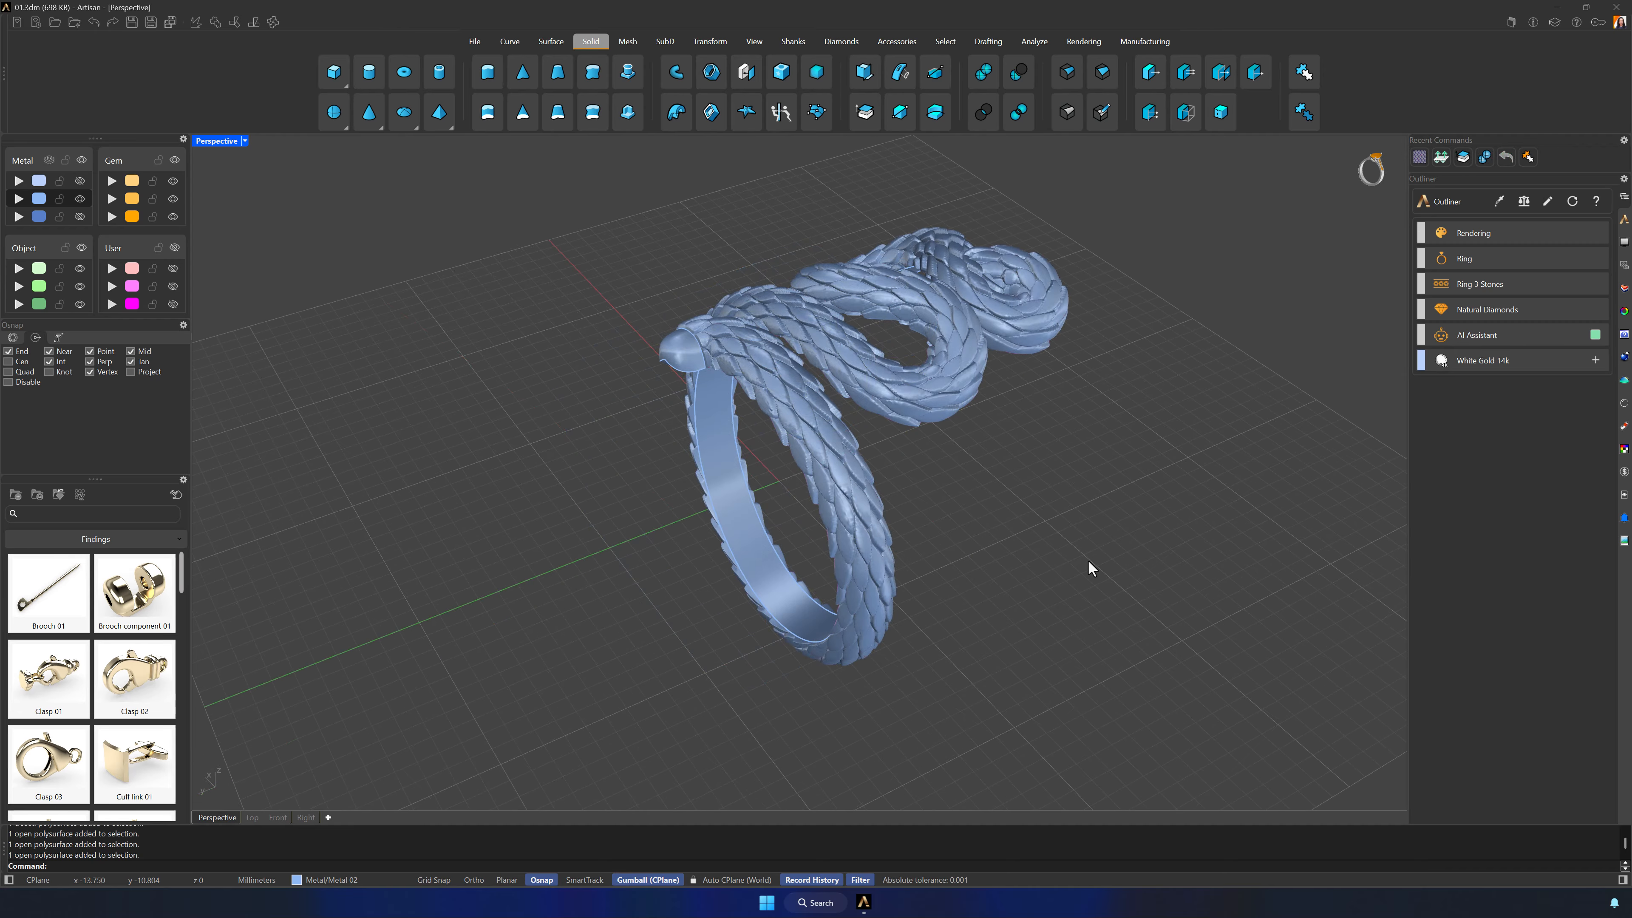
Show the Metal 01 layer again and extract the missing end cap at the curled tail.
{"action": "right_click_drag", "start_coordinate": [1088, 562], "coordinate": [583, 281]}
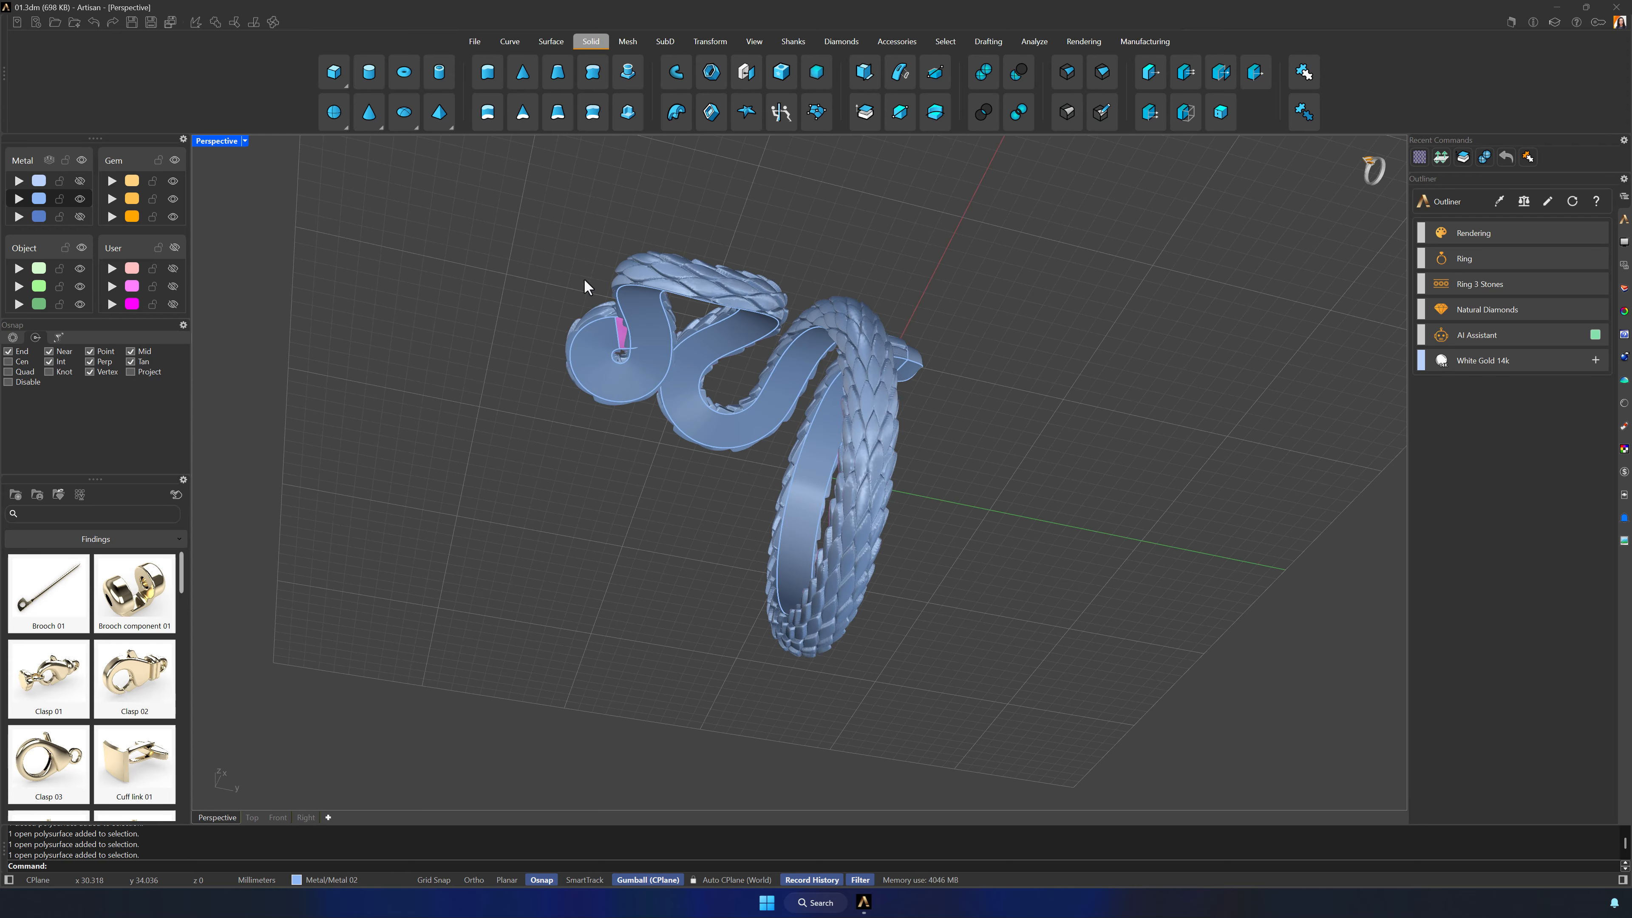
{"action": "scroll", "coordinate": [671, 394], "scroll_direction": "up", "scroll_amount": 5}
{"action": "scroll", "coordinate": [672, 393], "scroll_direction": "up", "scroll_amount": 2}
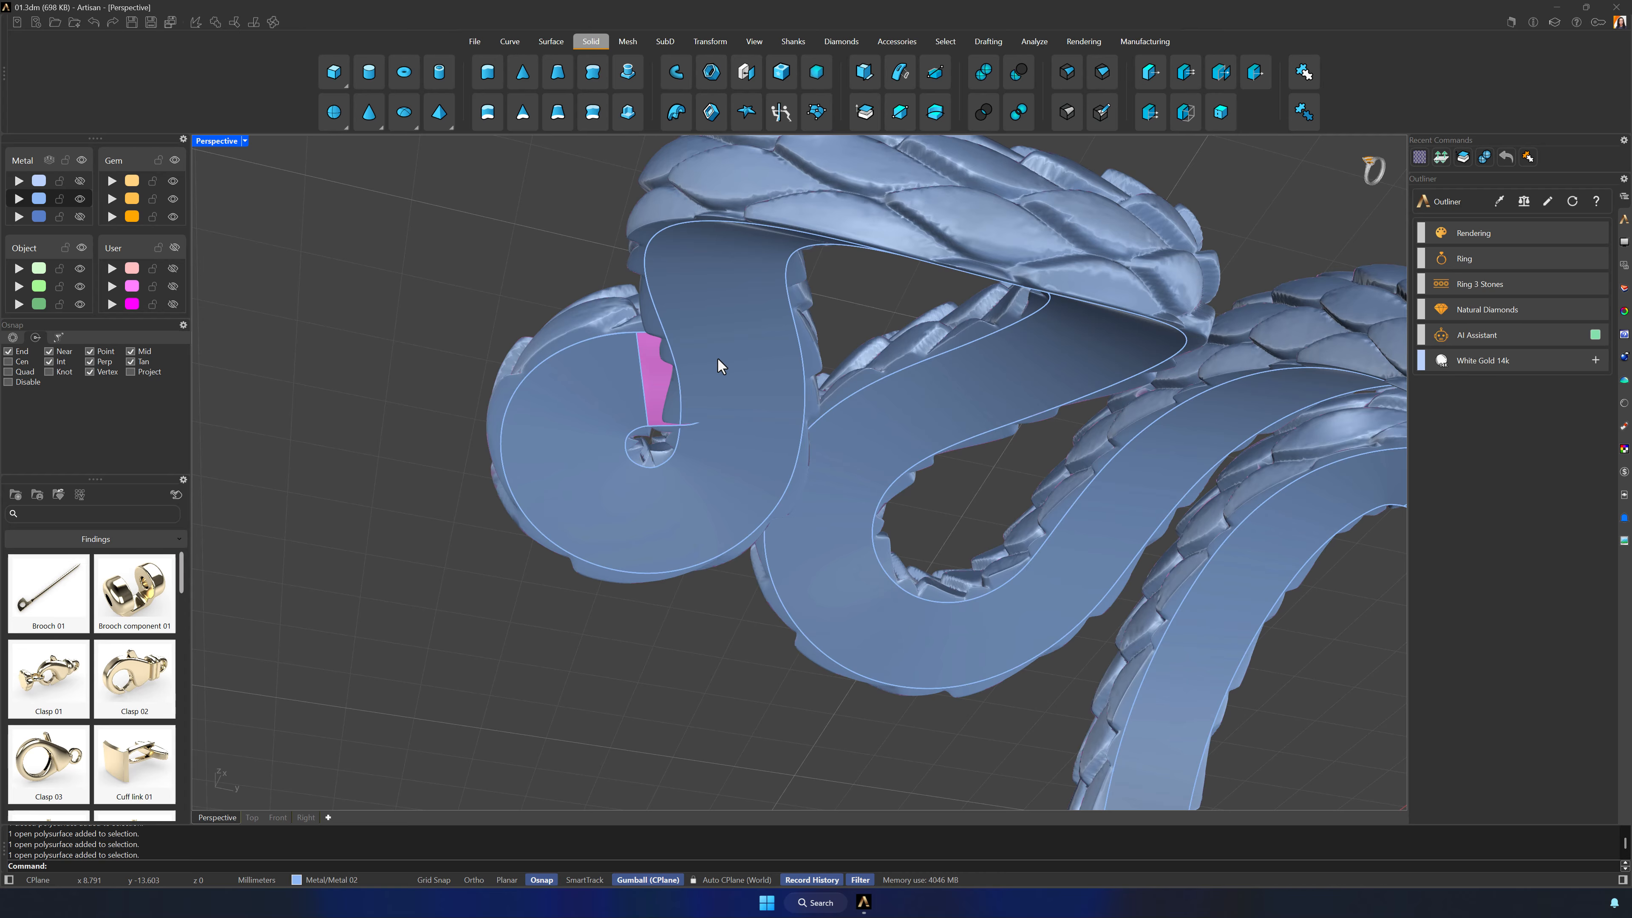
{"action": "left_click", "coordinate": [80, 182]}
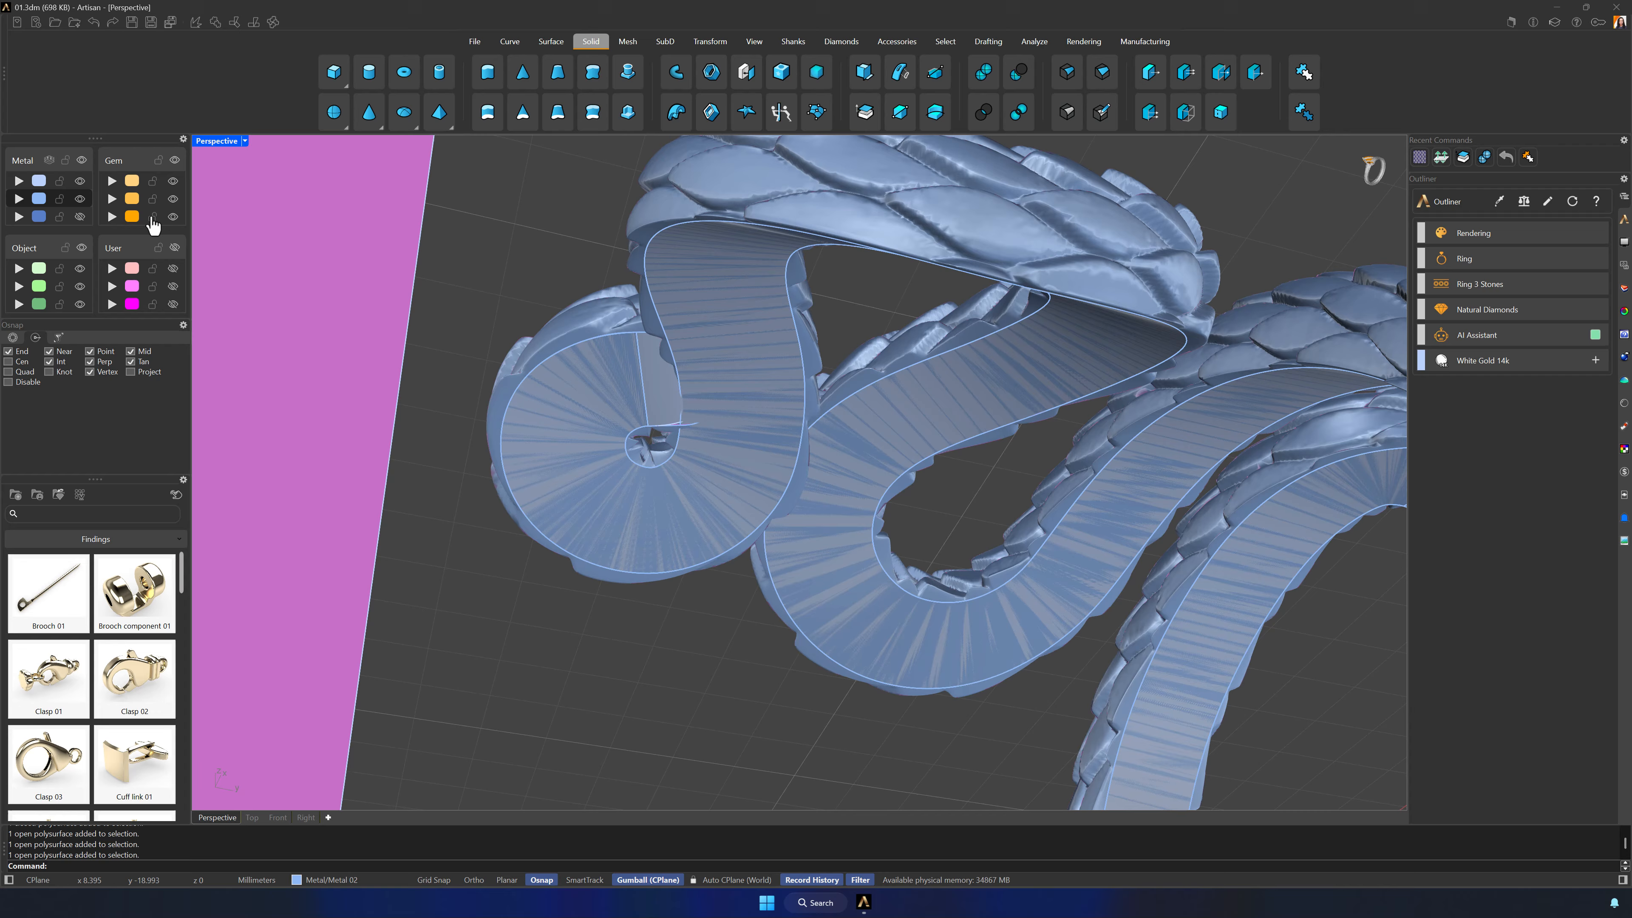
{"action": "left_click", "coordinate": [866, 113]}
{"action": "left_click", "coordinate": [659, 386]}
{"action": "right_click", "coordinate": [660, 387]}
{"action": "key", "text": "Escape"}
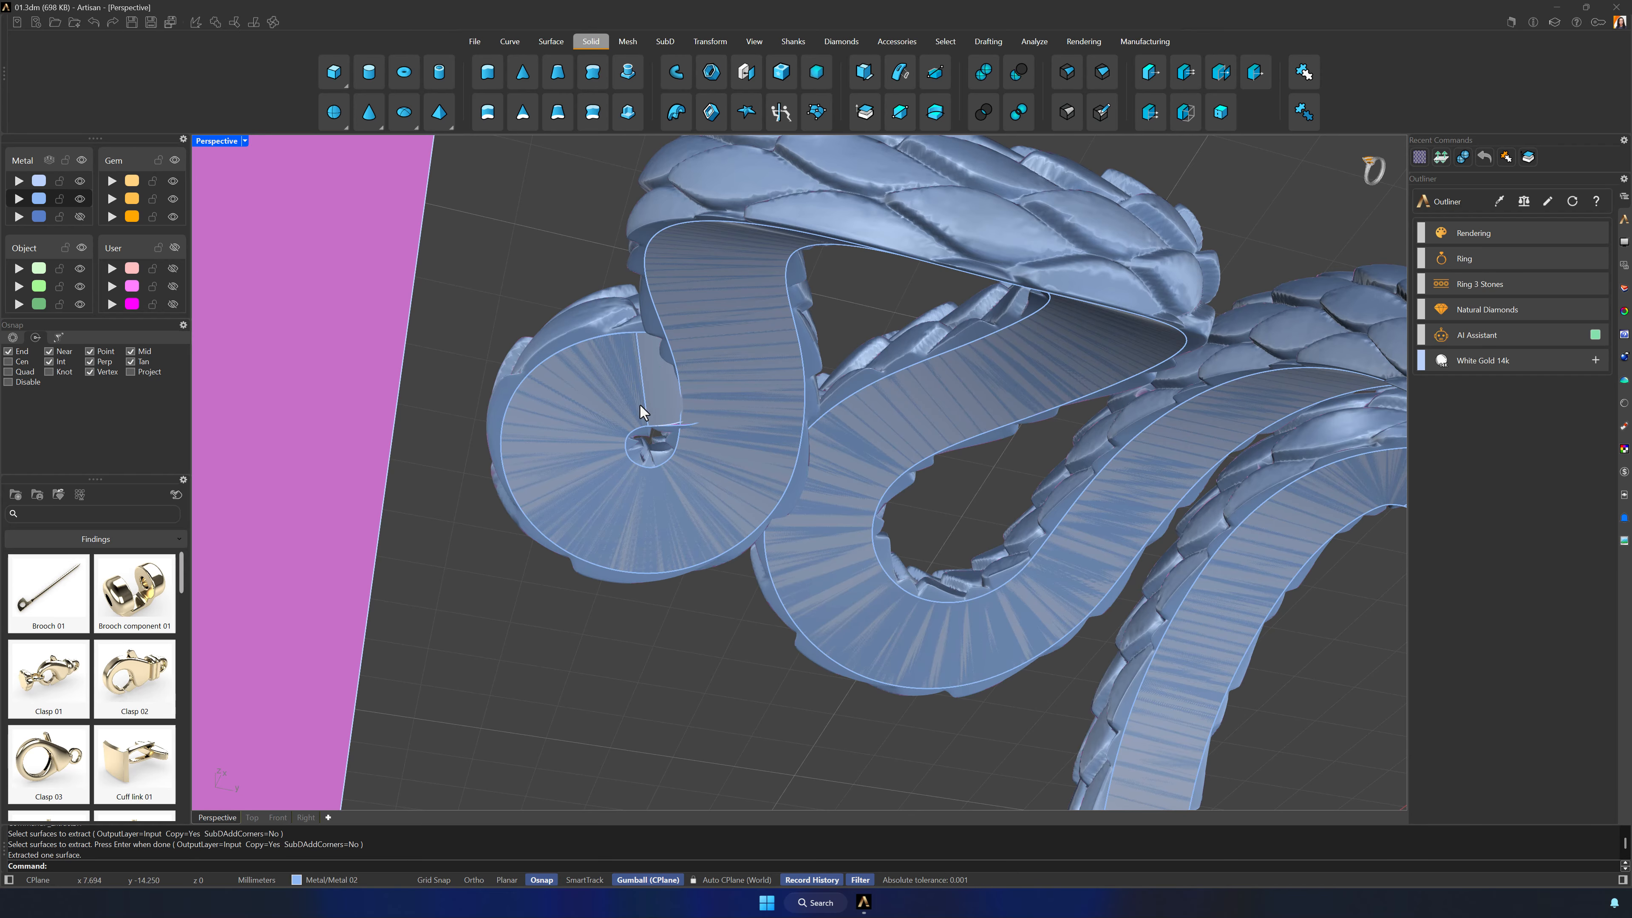
Move the extracted tail cap to the Metal 02 layer and join it to the ring polysurface with Metal 01 hidden.
{"action": "left_click", "coordinate": [662, 388]}
{"action": "left_click", "coordinate": [681, 412]}
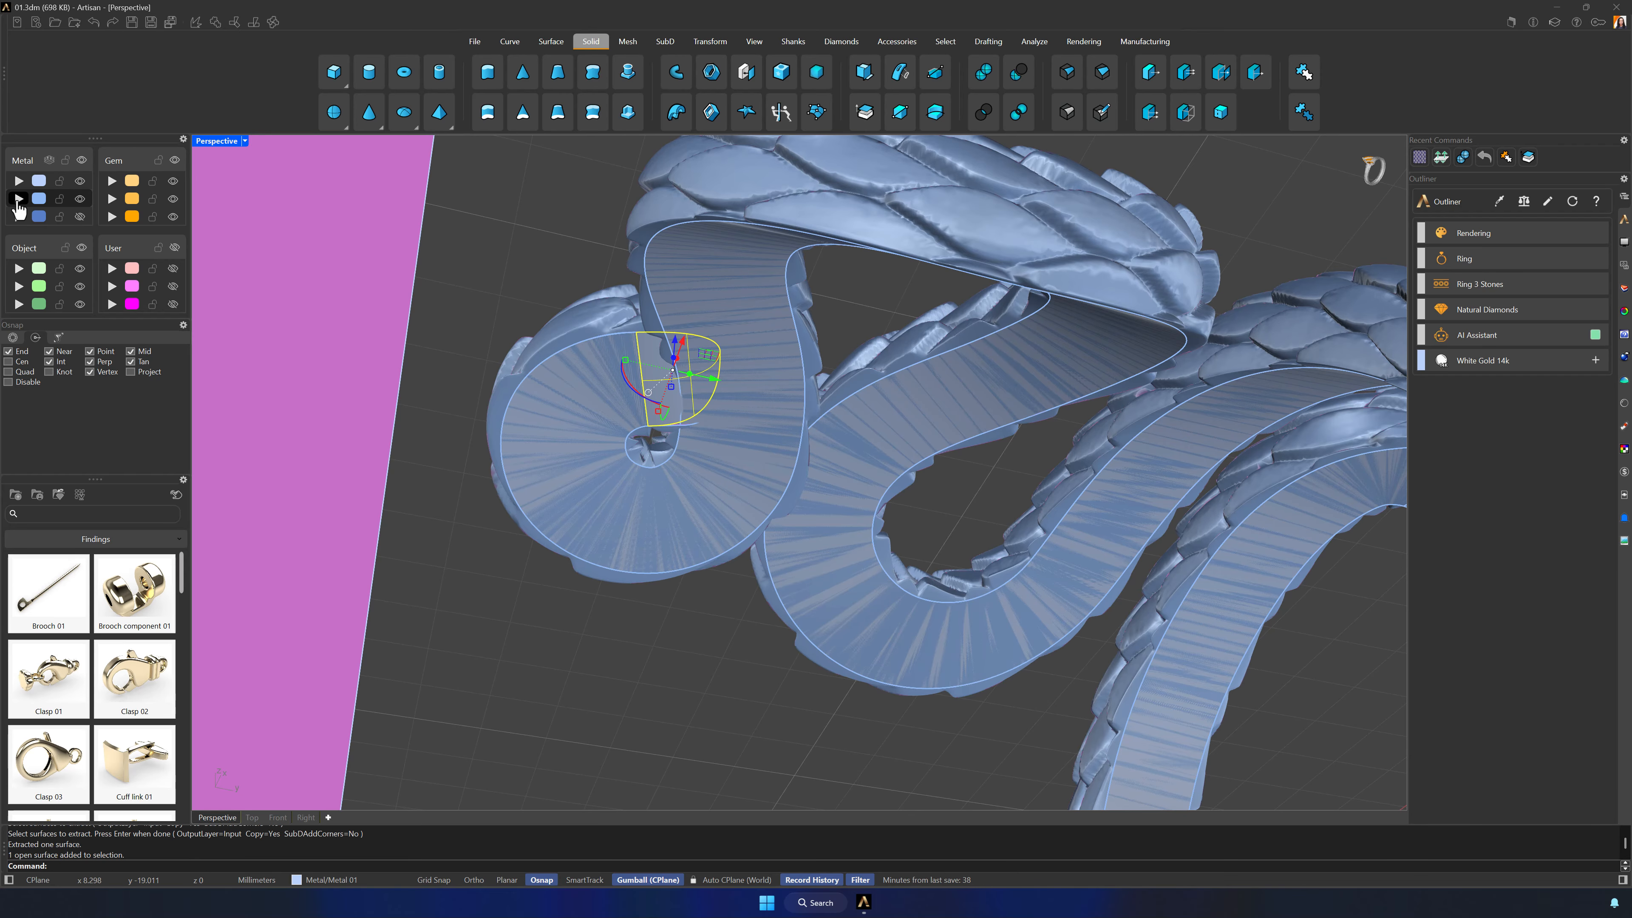
{"action": "left_click", "coordinate": [19, 200]}
{"action": "left_click", "coordinate": [80, 182]}
{"action": "left_click", "coordinate": [582, 420], "text": "shift"}
{"action": "left_click", "coordinate": [216, 25]}
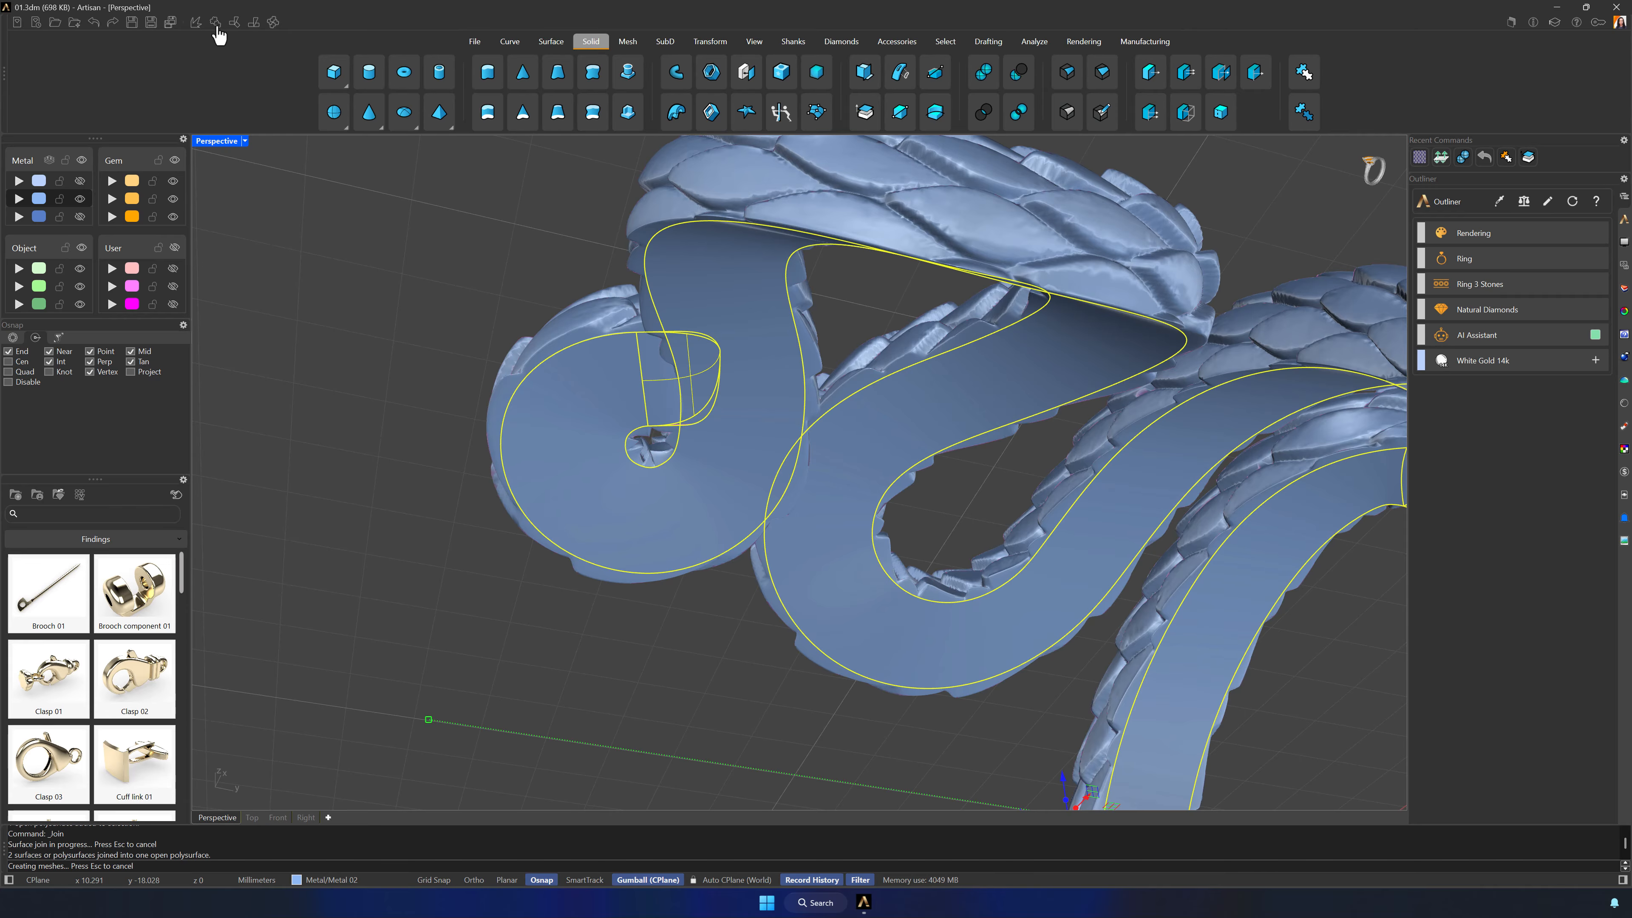
{"action": "left_click", "coordinate": [424, 346]}
{"action": "left_click", "coordinate": [699, 346]}
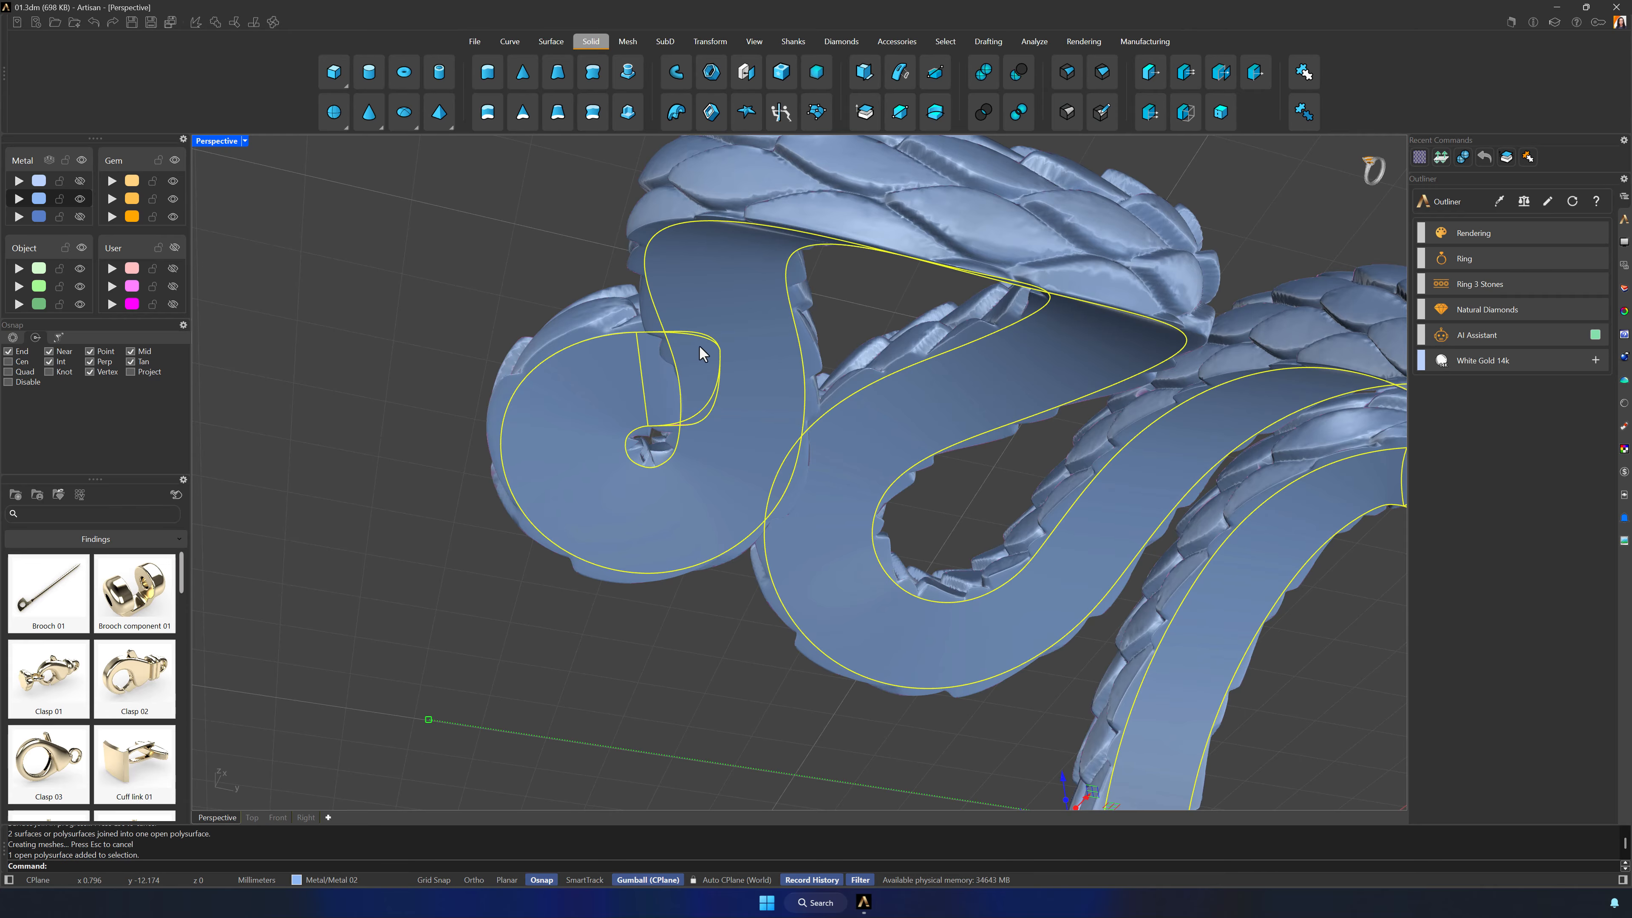
Switch from the single perspective view to the four-viewport layout.
{"action": "scroll", "coordinate": [620, 449], "scroll_direction": "down", "scroll_amount": 6}
{"action": "right_click_drag", "start_coordinate": [915, 459], "coordinate": [726, 569]}
{"action": "left_click", "coordinate": [1128, 494]}
{"action": "right_click_drag", "start_coordinate": [1130, 500], "coordinate": [1053, 472]}
{"action": "double_click", "coordinate": [220, 142]}
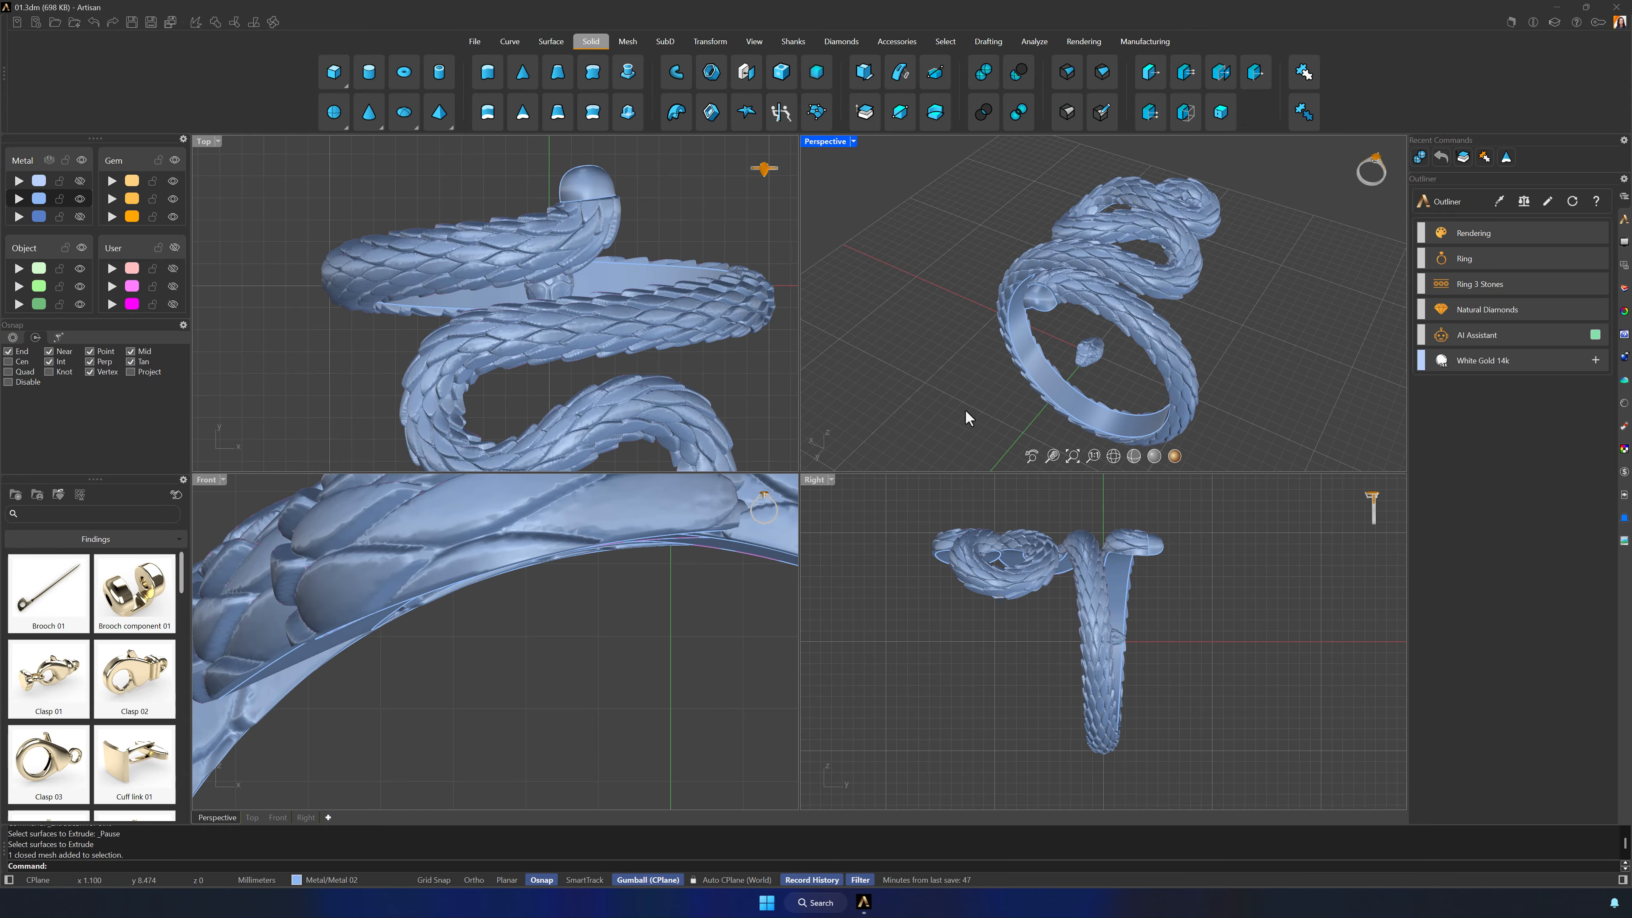
Move and scale the snake head mesh in the Top view so it sits on the open neck end of the ring.
{"action": "left_click", "coordinate": [1097, 352]}
{"action": "left_click_drag", "start_coordinate": [580, 247], "coordinate": [615, 150]}
{"action": "right_click_drag", "start_coordinate": [615, 151], "coordinate": [623, 309]}
{"action": "left_click_drag", "start_coordinate": [623, 309], "coordinate": [624, 286]}
{"action": "left_click_drag", "start_coordinate": [568, 322], "coordinate": [565, 364], "text": "shift"}
{"action": "left_click_drag", "start_coordinate": [620, 283], "coordinate": [616, 280]}
{"action": "left_click_drag", "start_coordinate": [555, 325], "coordinate": [582, 272], "text": "shift"}
{"action": "left_click", "coordinate": [696, 317]}
{"action": "left_click", "coordinate": [608, 302]}
Adjust the snake head's height and size in the Right view to align it with the neck.
{"action": "left_click_drag", "start_coordinate": [1170, 598], "coordinate": [1170, 507]}
{"action": "left_click", "coordinate": [1187, 577]}
{"action": "scroll", "coordinate": [1187, 576], "scroll_direction": "up", "scroll_amount": 6}
{"action": "right_click_drag", "start_coordinate": [1187, 577], "coordinate": [1183, 632]}
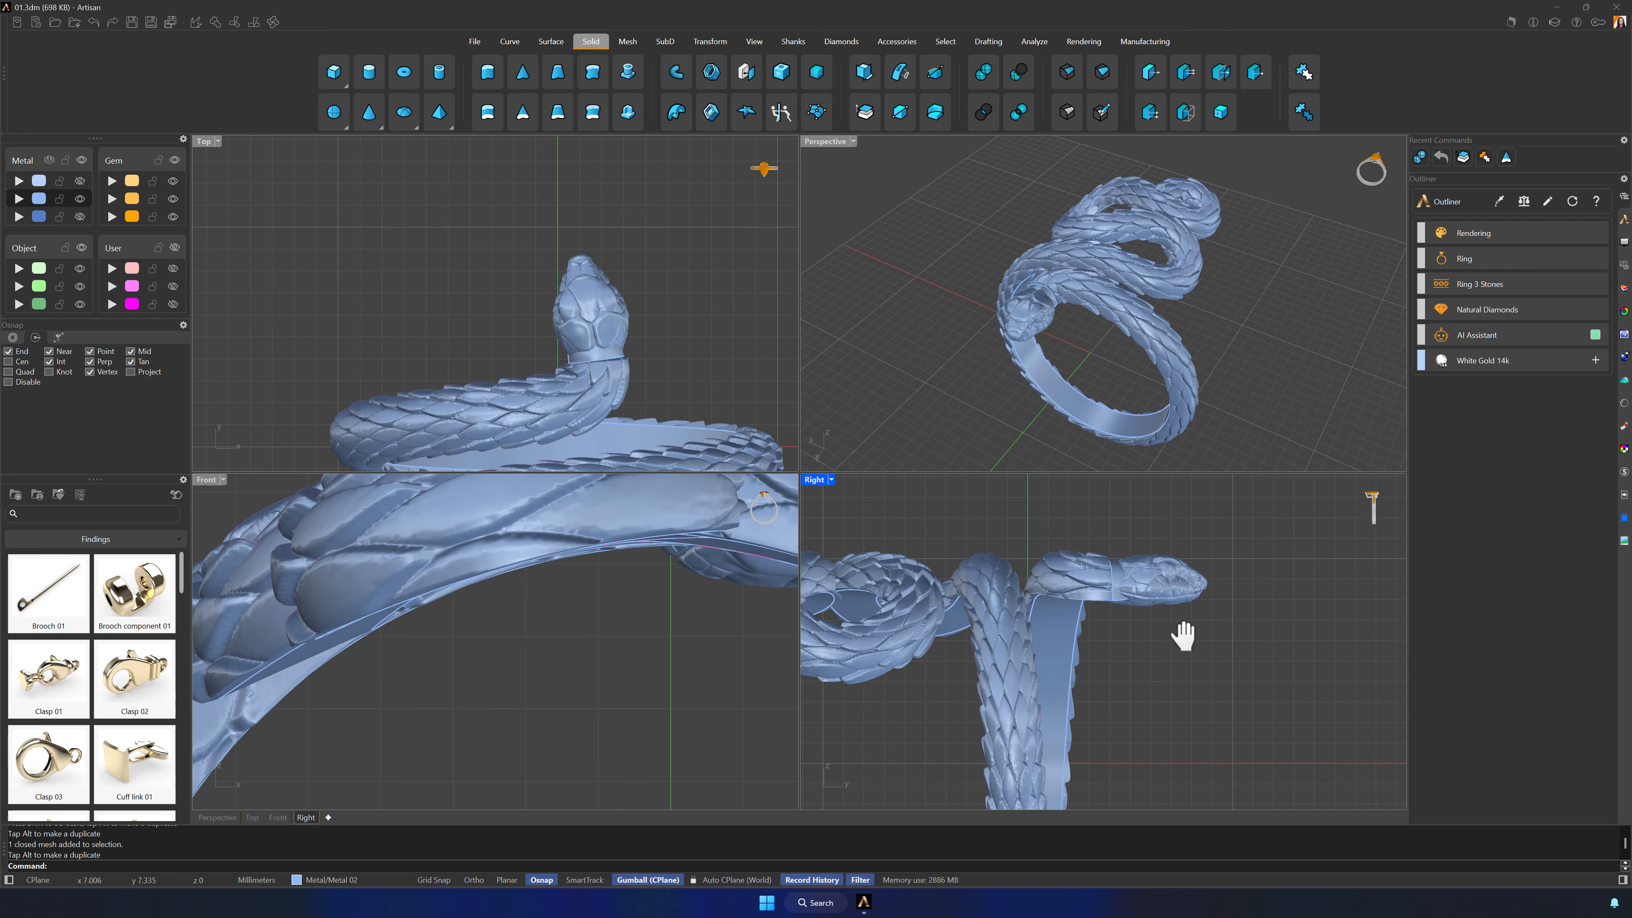
{"action": "scroll", "coordinate": [1189, 643], "scroll_direction": "up", "scroll_amount": 4}
{"action": "left_click", "coordinate": [1150, 582]}
{"action": "left_click_drag", "start_coordinate": [1140, 610], "coordinate": [1145, 612]}
{"action": "left_click", "coordinate": [1184, 651]}
{"action": "left_click", "coordinate": [1144, 582]}
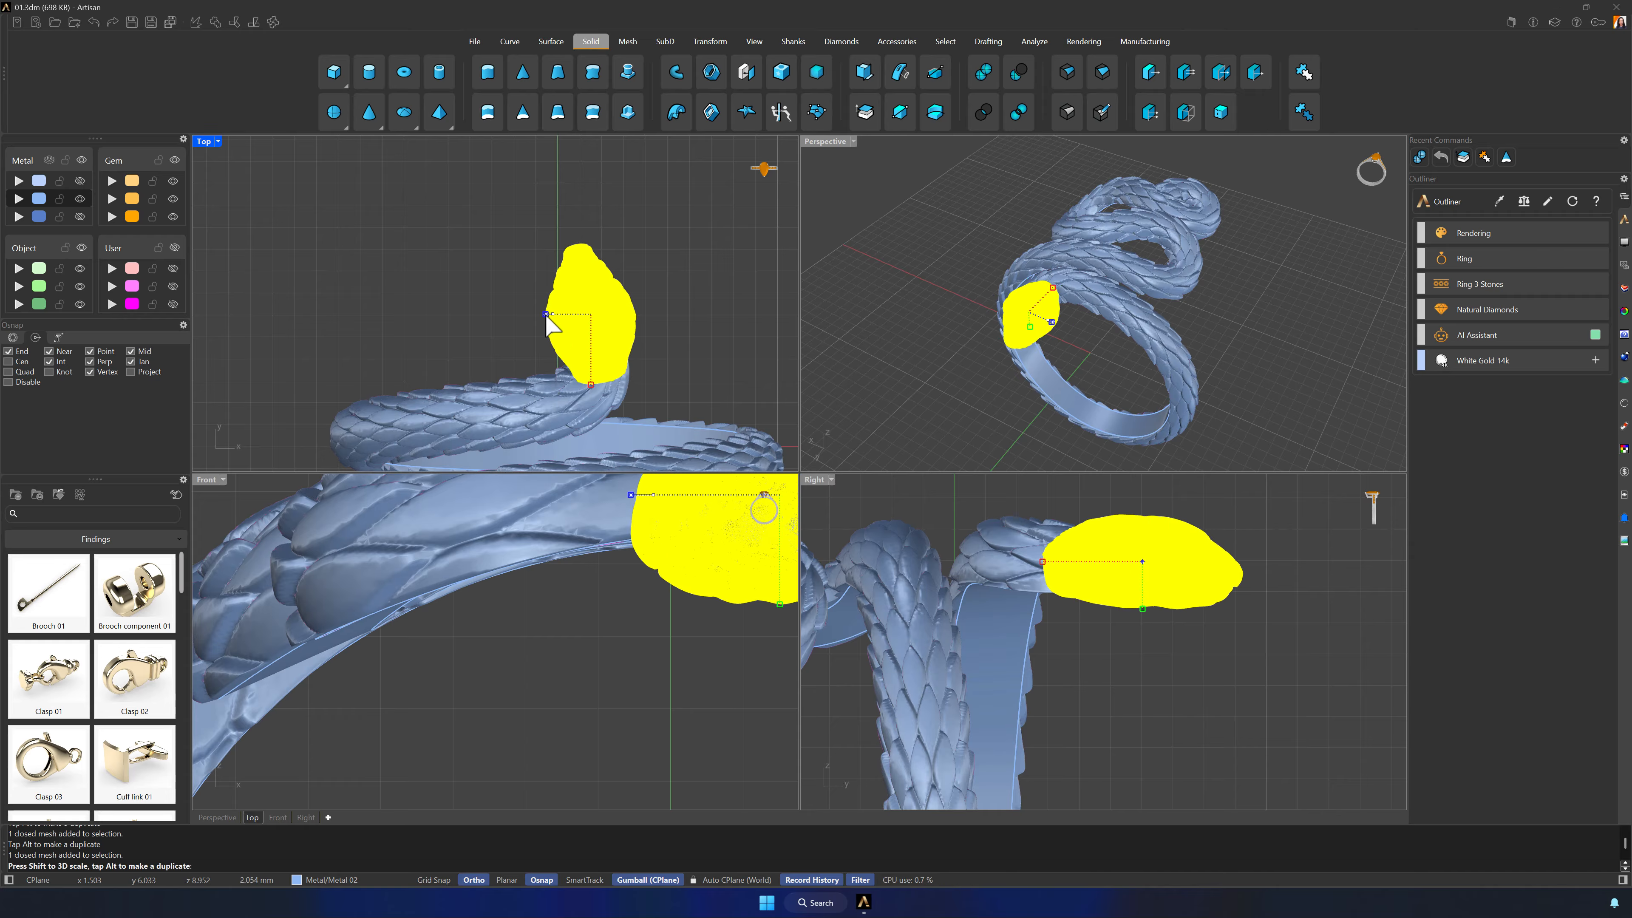
Examine in the Perspective view how the snake head meets the neck from underneath and from above.
{"action": "key", "text": "Escape"}
{"action": "right_click_drag", "start_coordinate": [1131, 308], "coordinate": [938, 339]}
{"action": "scroll", "coordinate": [1022, 312], "scroll_direction": "up", "scroll_amount": 5}
{"action": "scroll", "coordinate": [1057, 374], "scroll_direction": "down", "scroll_amount": 6}
{"action": "right_click_drag", "start_coordinate": [1057, 374], "coordinate": [1118, 230]}
{"action": "left_click", "coordinate": [1118, 230]}
{"action": "scroll", "coordinate": [1118, 229], "scroll_direction": "up", "scroll_amount": 4}
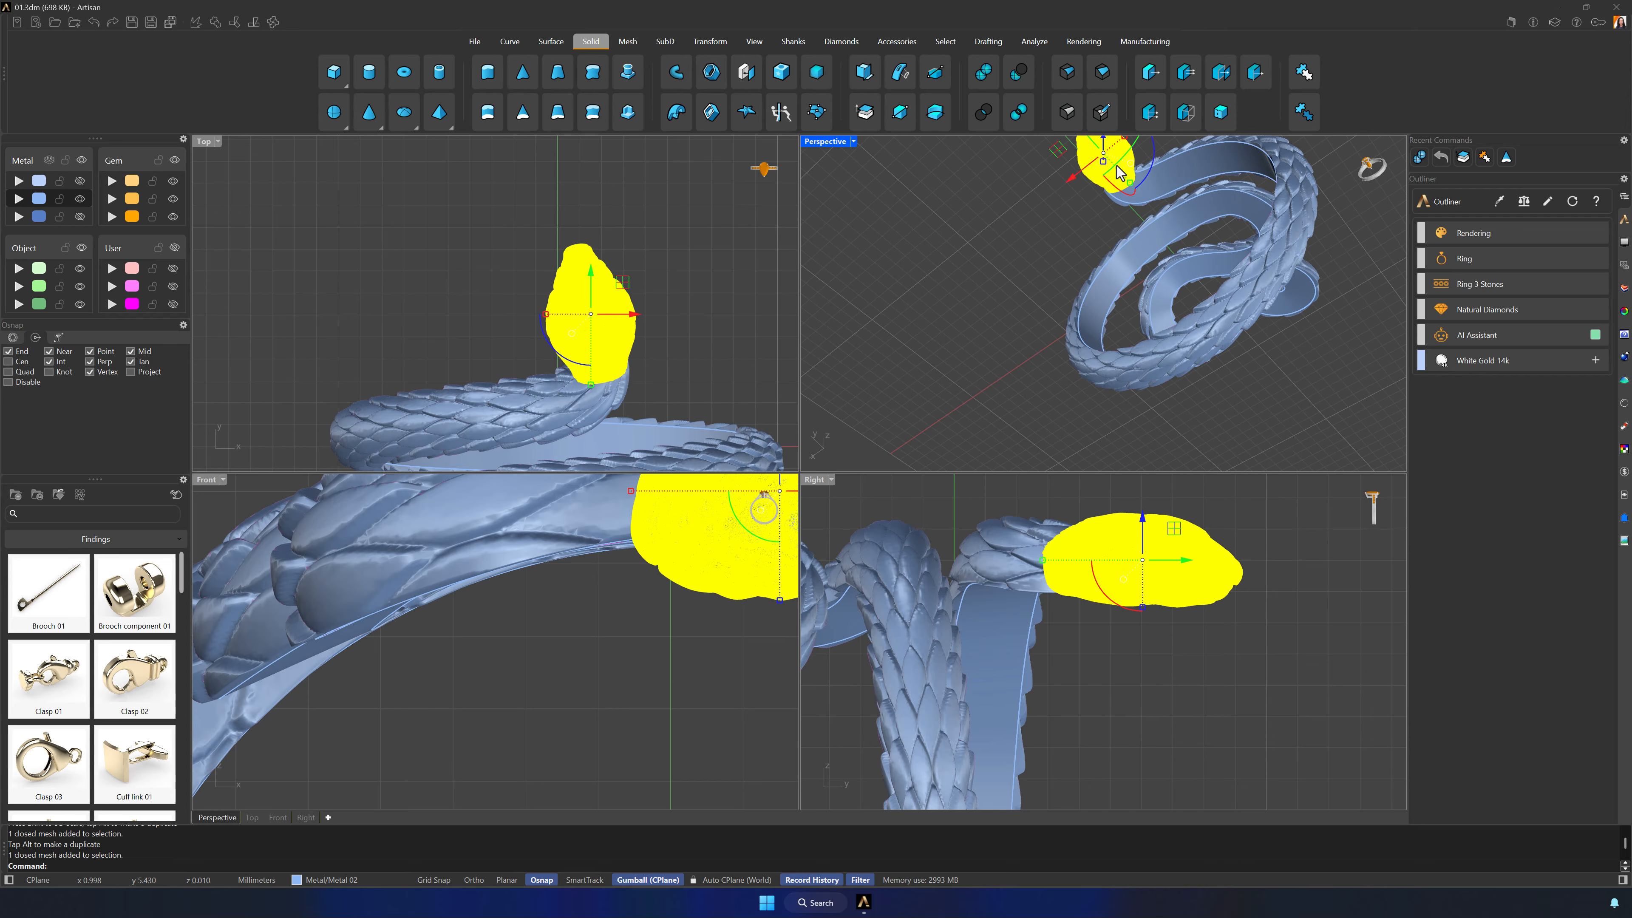
{"action": "left_click", "coordinate": [1070, 258]}
{"action": "scroll", "coordinate": [1070, 257], "scroll_direction": "down", "scroll_amount": 4}
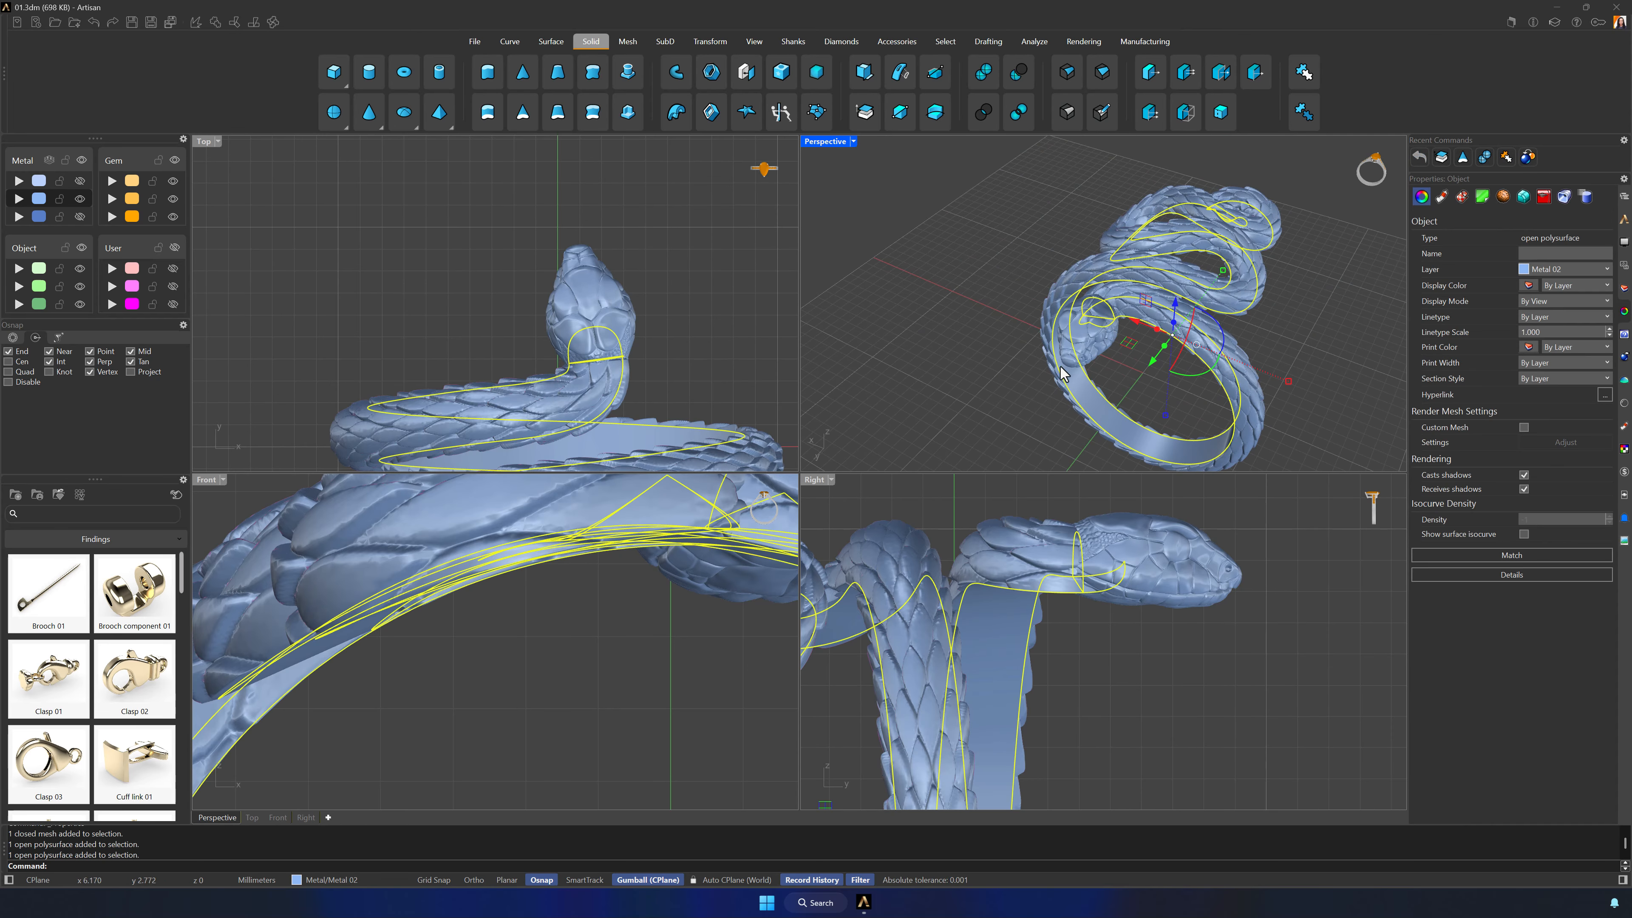
Combine the snake head mesh and the textured ring body with a Mesh Boolean Union.
{"action": "left_click", "coordinate": [628, 41]}
{"action": "left_click", "coordinate": [935, 244]}
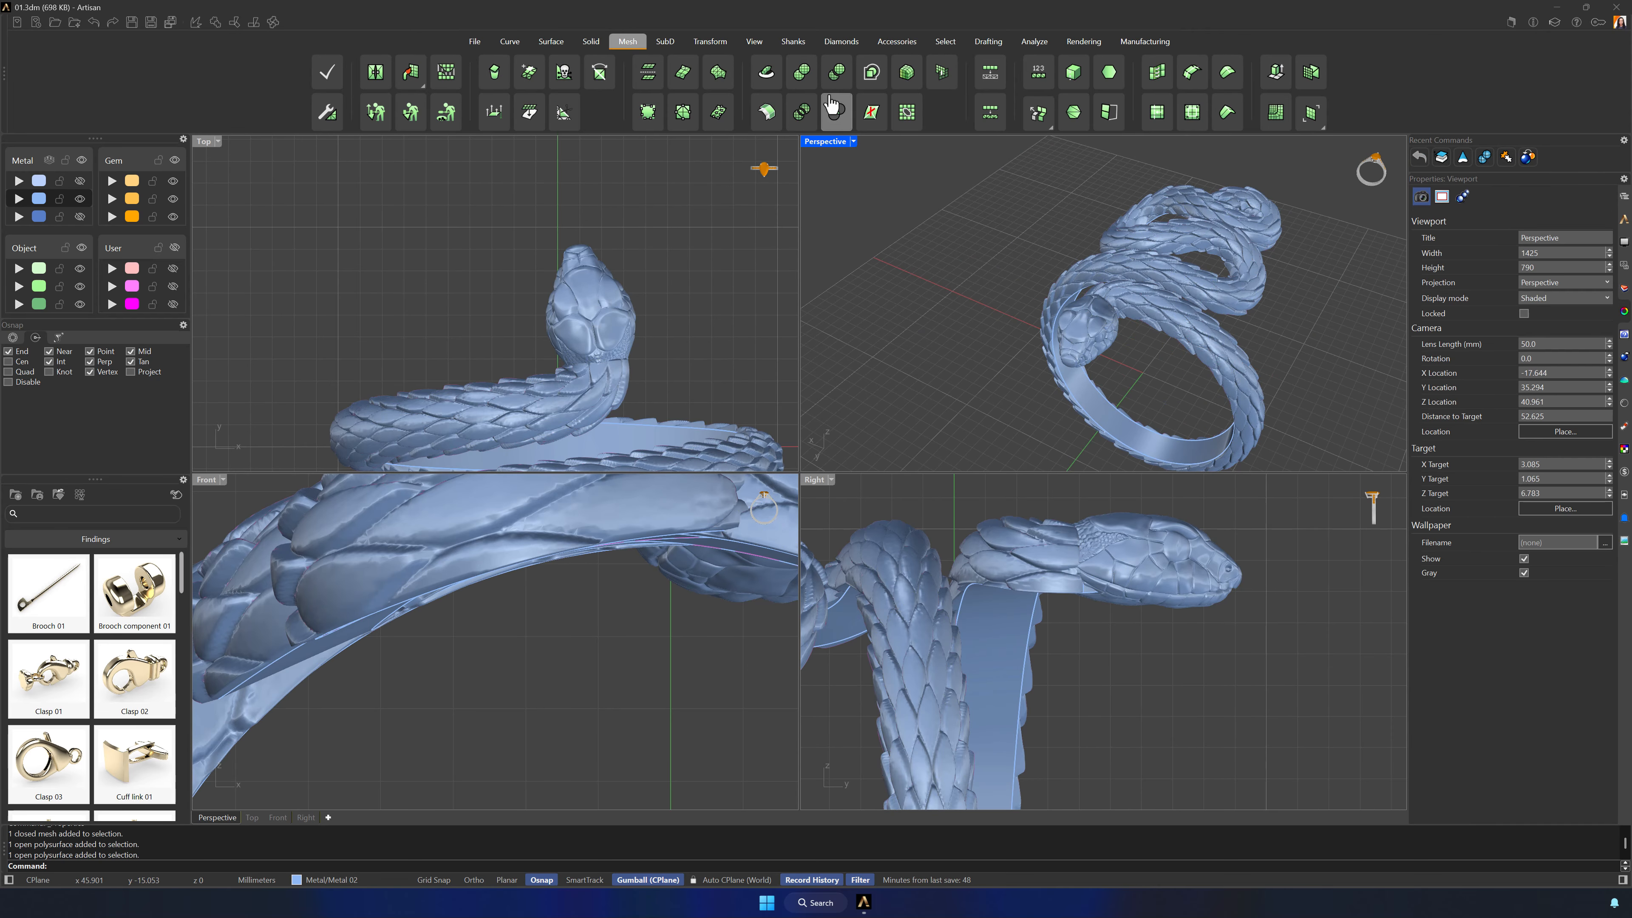
{"action": "left_click", "coordinate": [838, 113]}
{"action": "left_click", "coordinate": [1095, 318]}
{"action": "left_click", "coordinate": [1143, 307]}
{"action": "right_click", "coordinate": [954, 315]}
{"action": "right_click", "coordinate": [954, 315]}
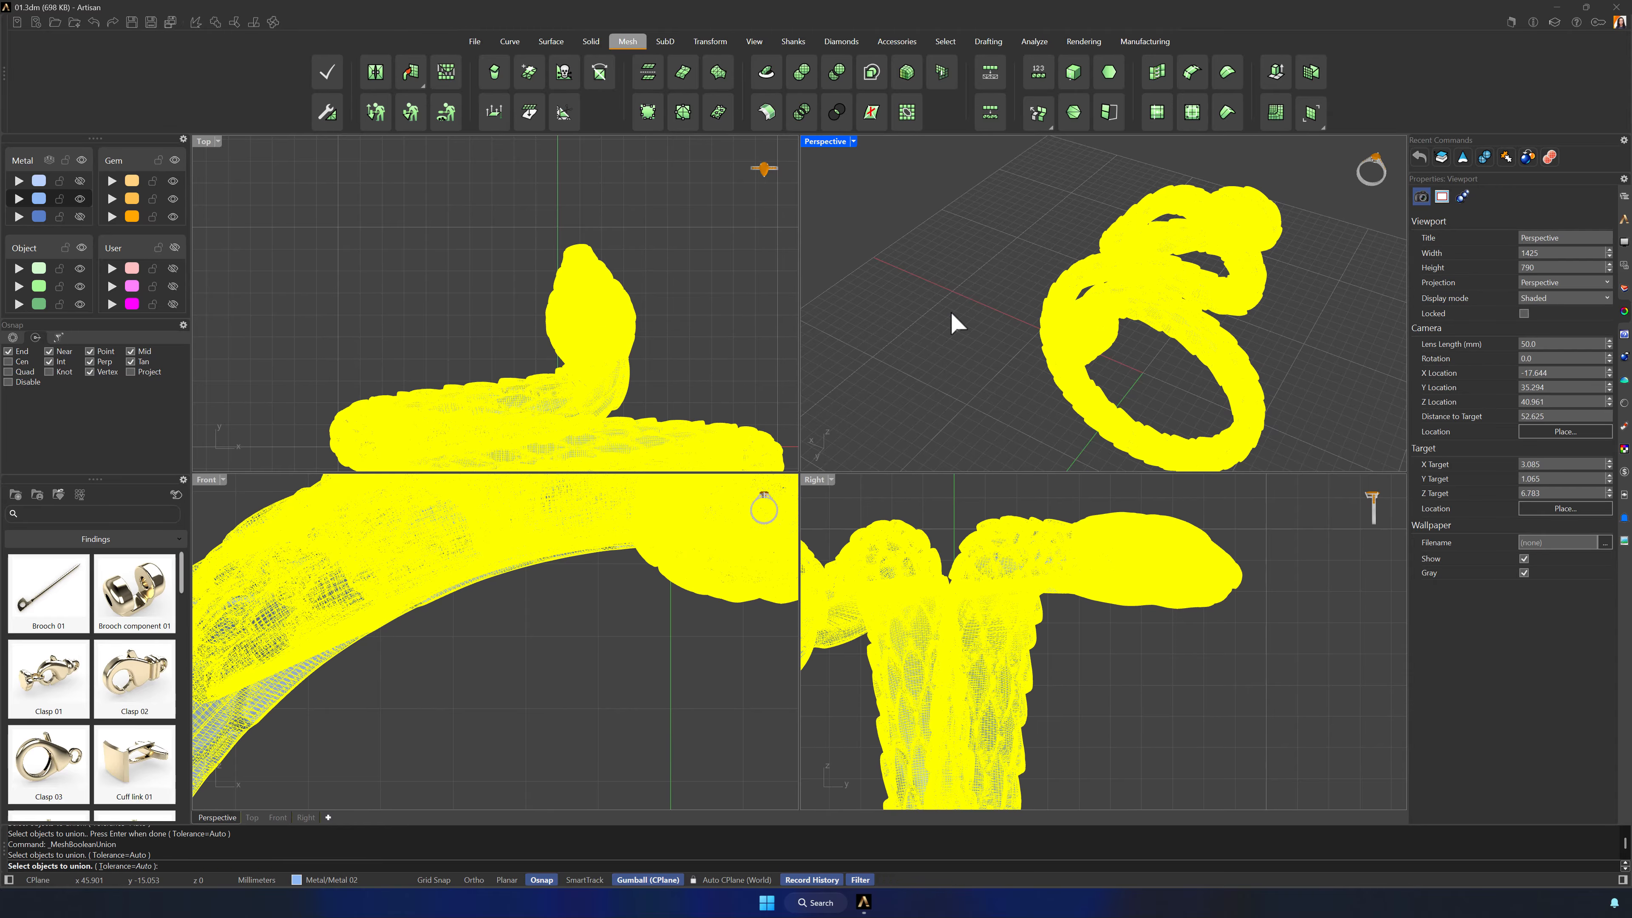
{"action": "key", "text": "Escape"}
{"action": "right_click_drag", "start_coordinate": [909, 241], "coordinate": [1148, 310]}
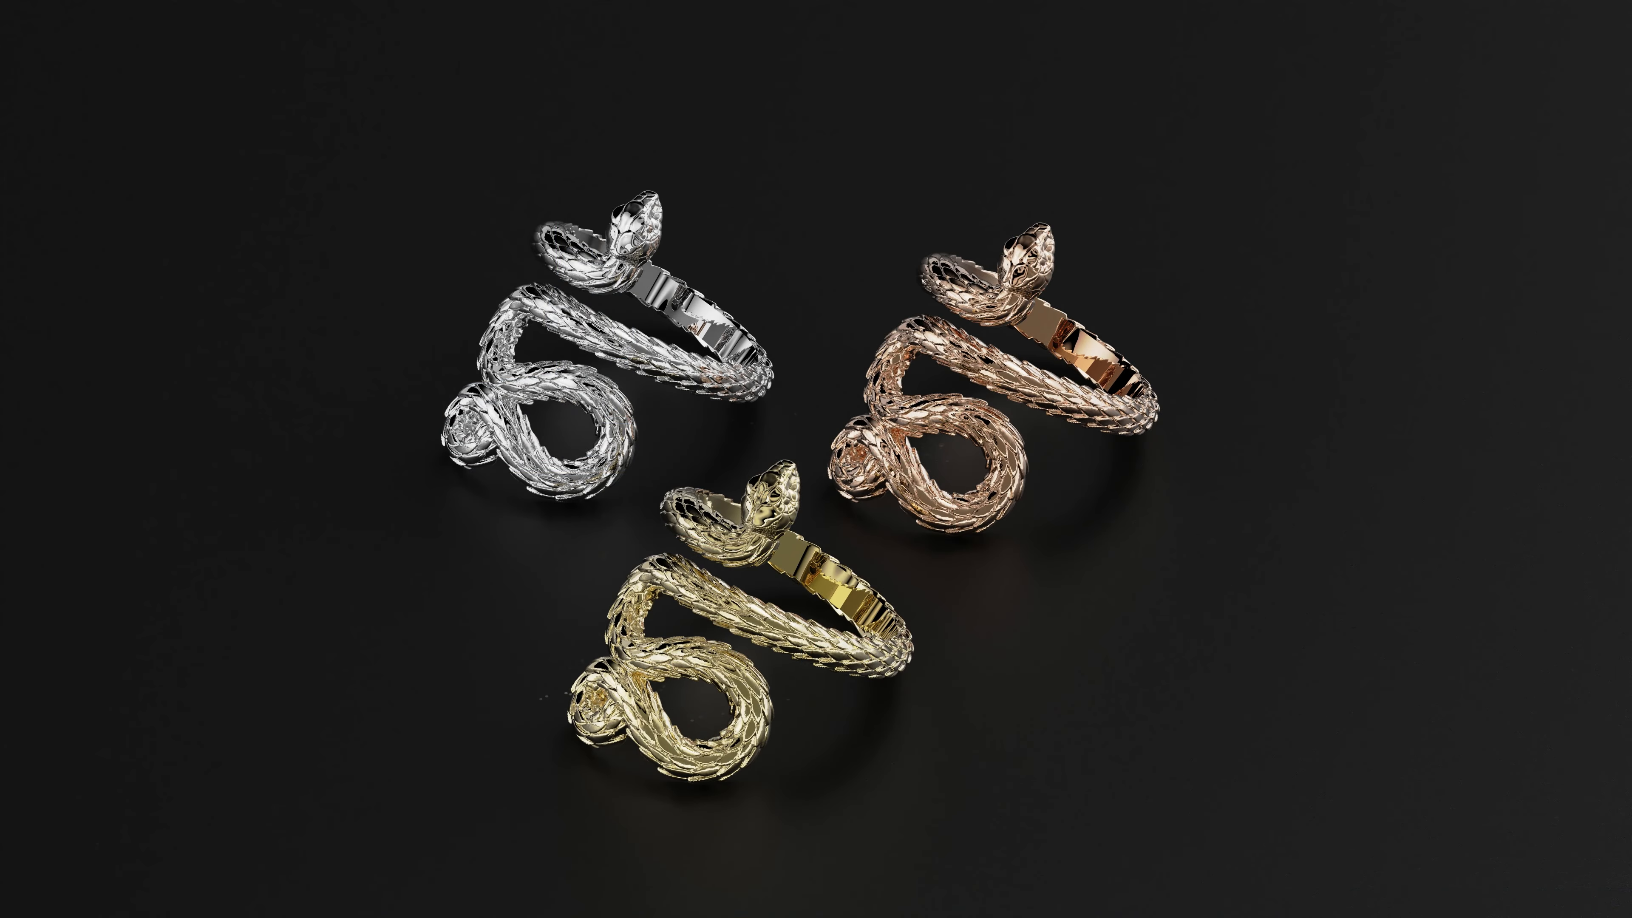